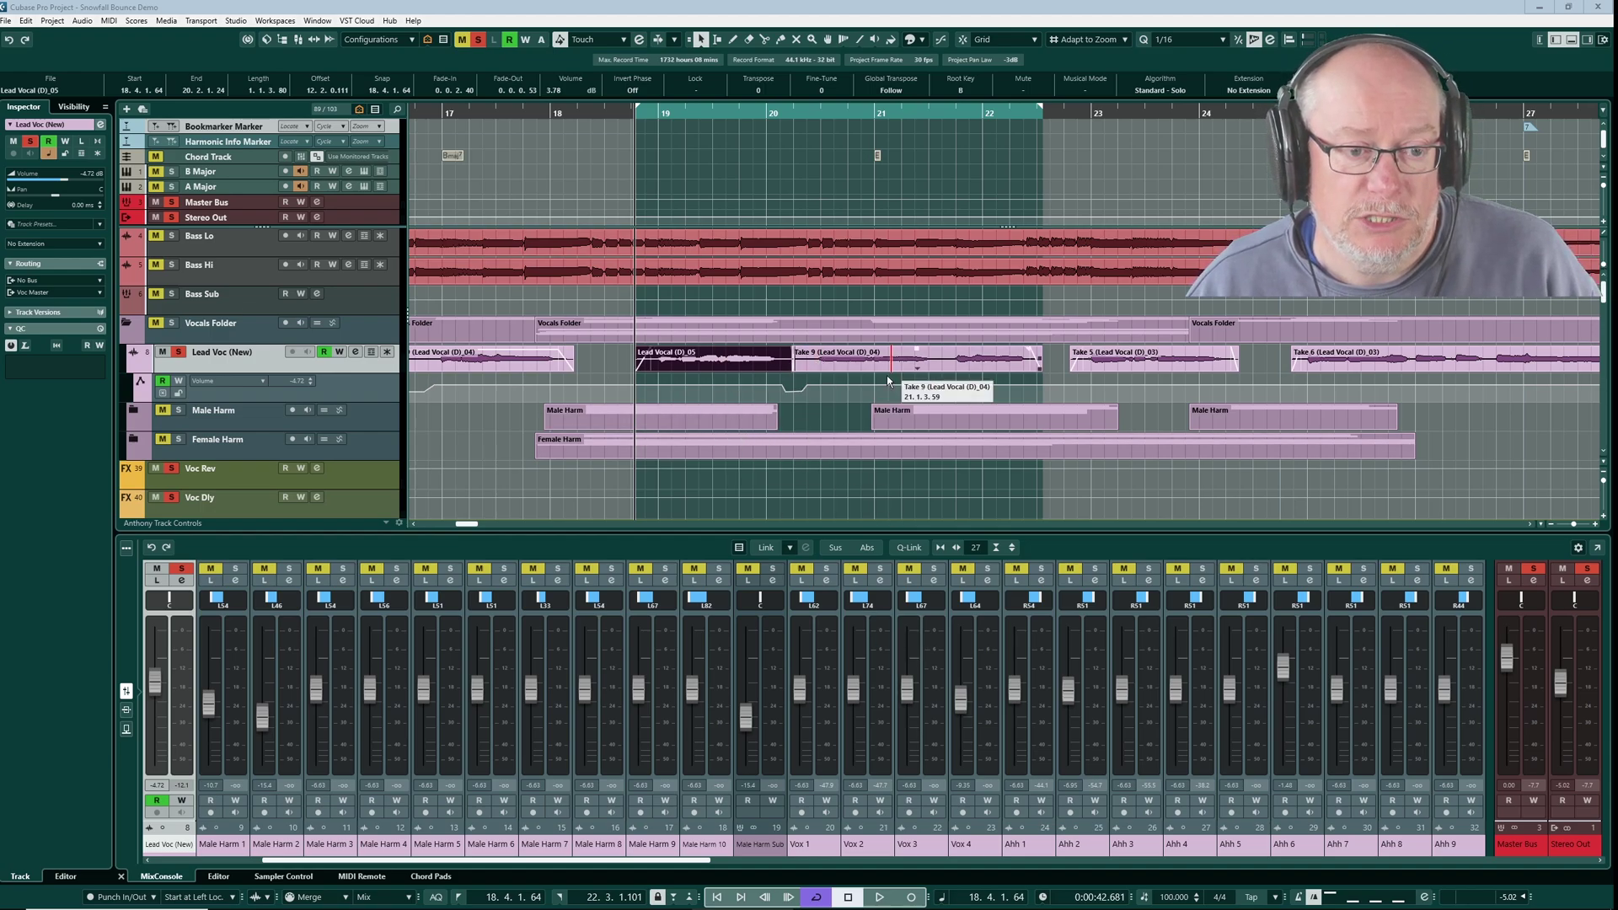
# Play the song briefly, then open Lead Vocal (D)_05 with Edit VariAudio enabled
pyautogui.click(878, 900)
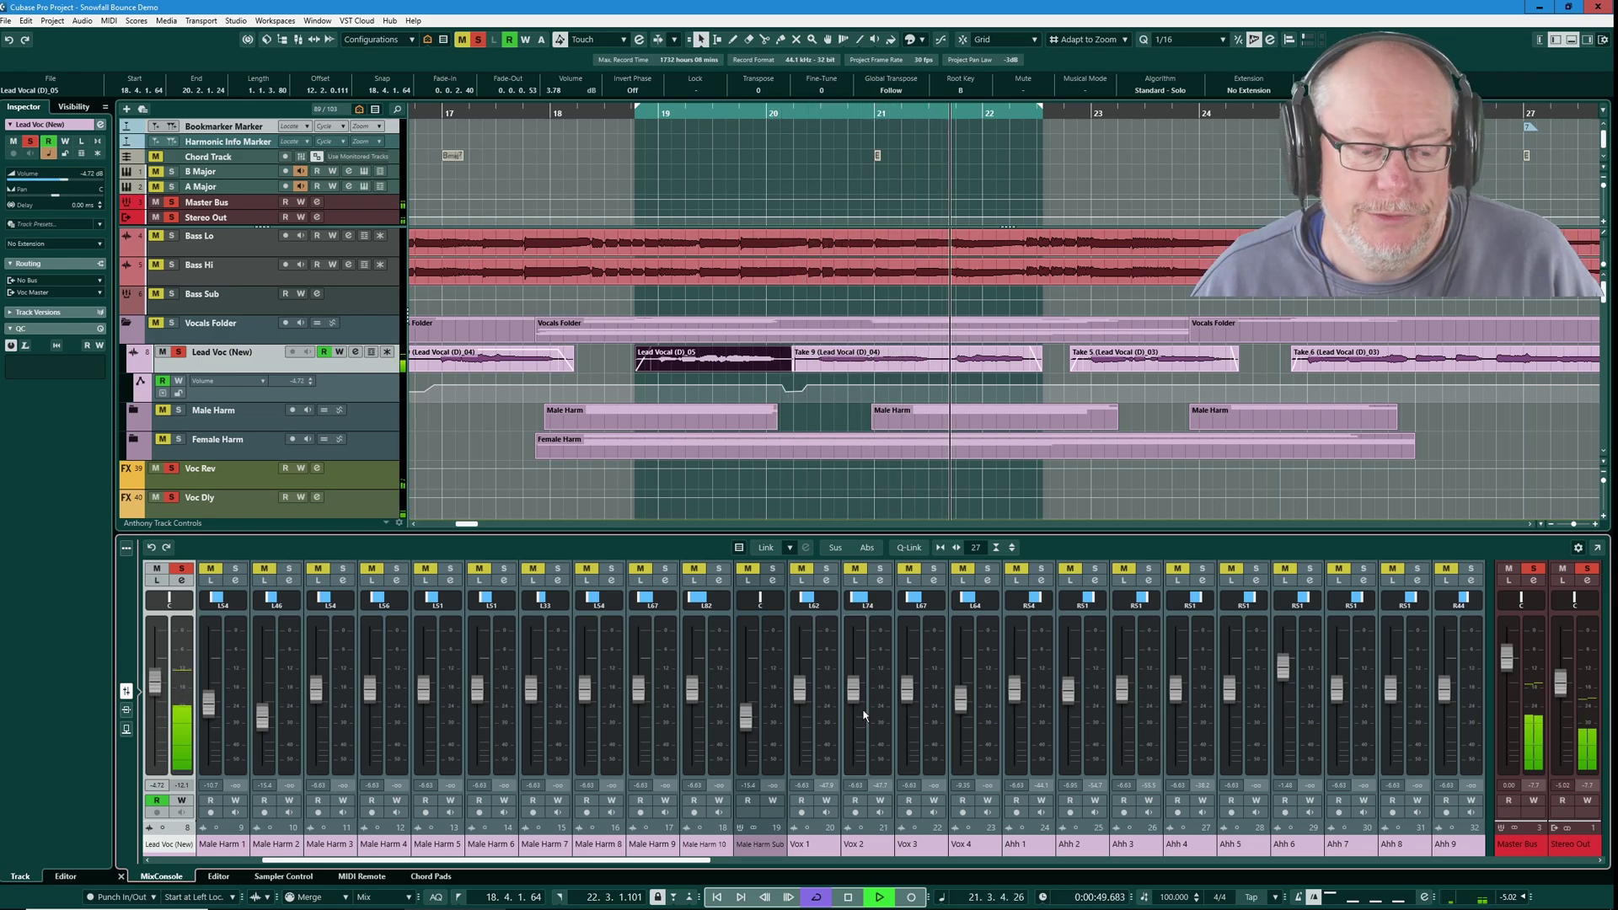
pyautogui.press('space')
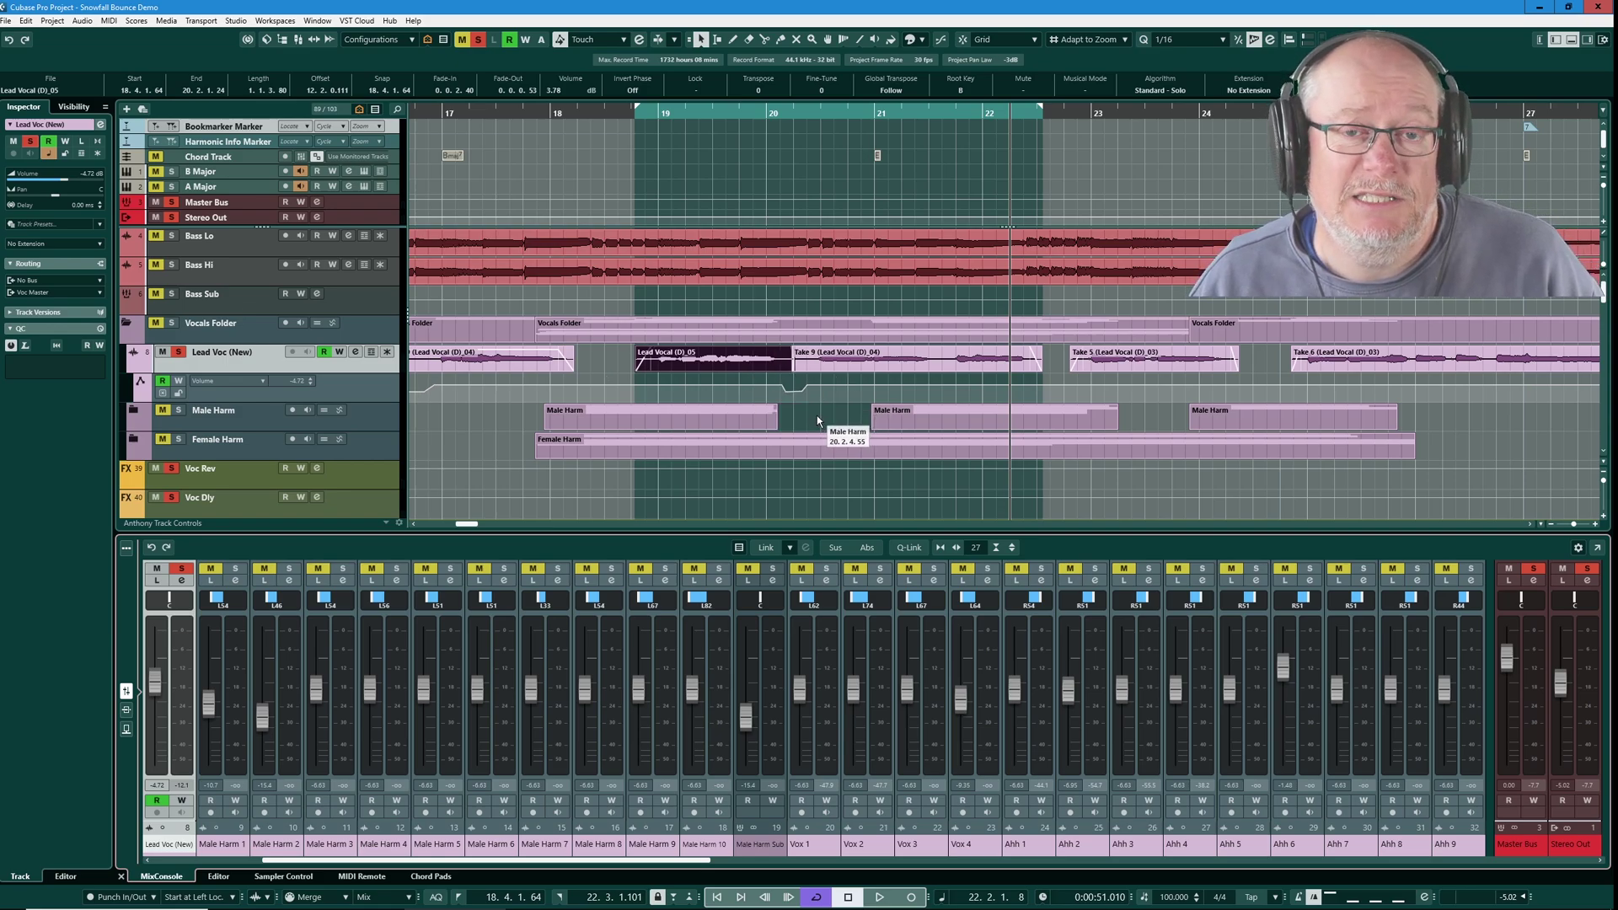
pyautogui.doubleClick(723, 358)
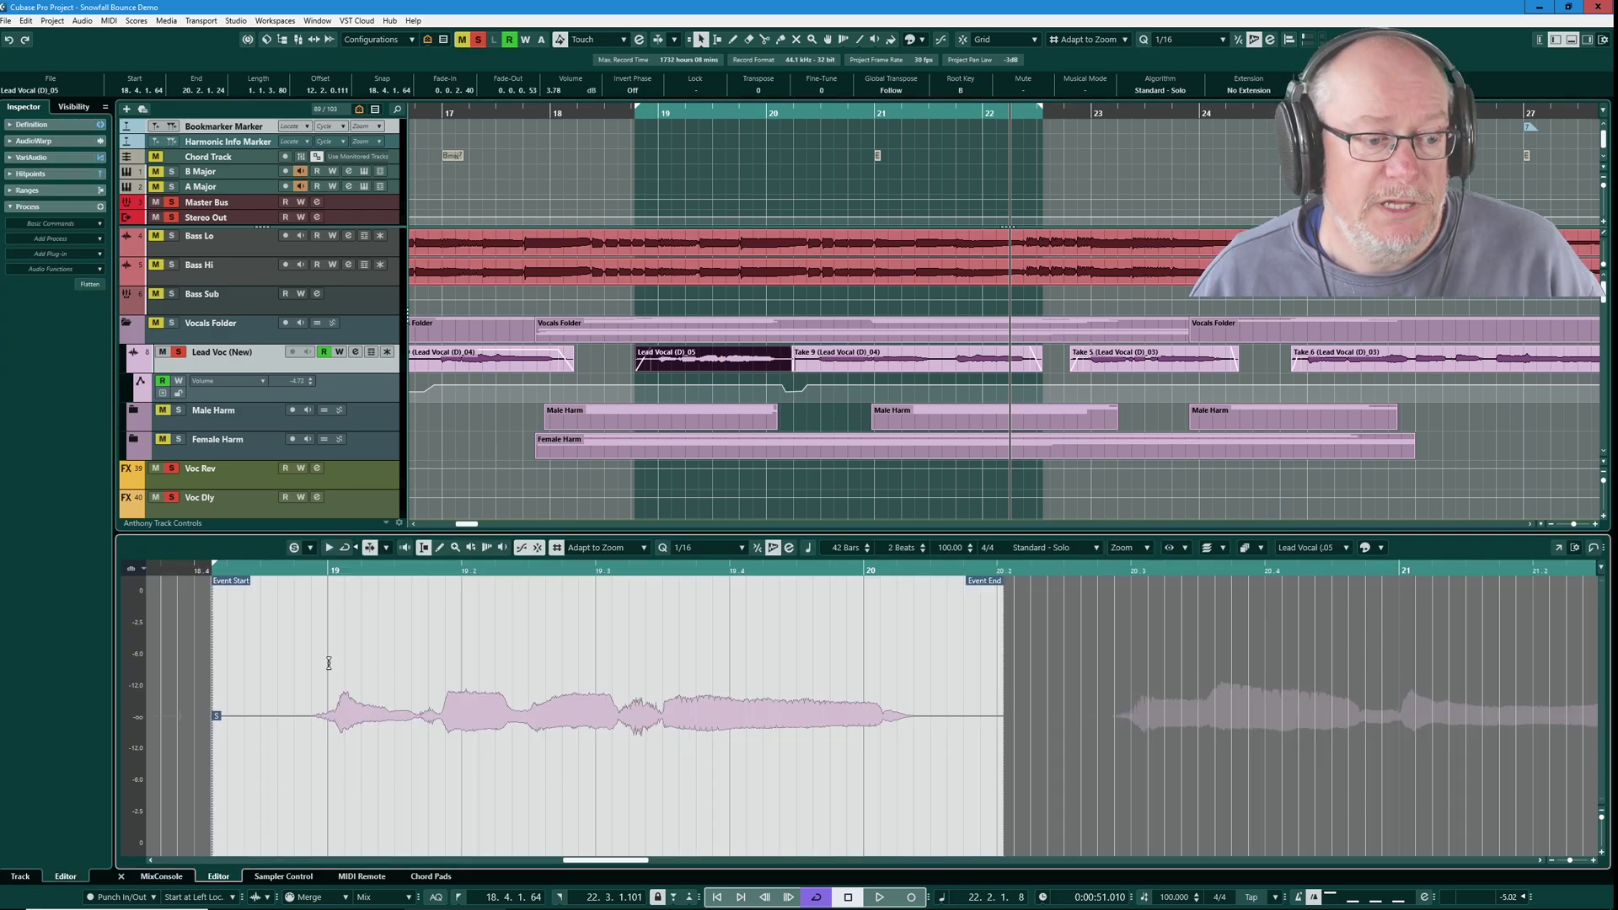
pyautogui.click(68, 157)
pyautogui.click(12, 175)
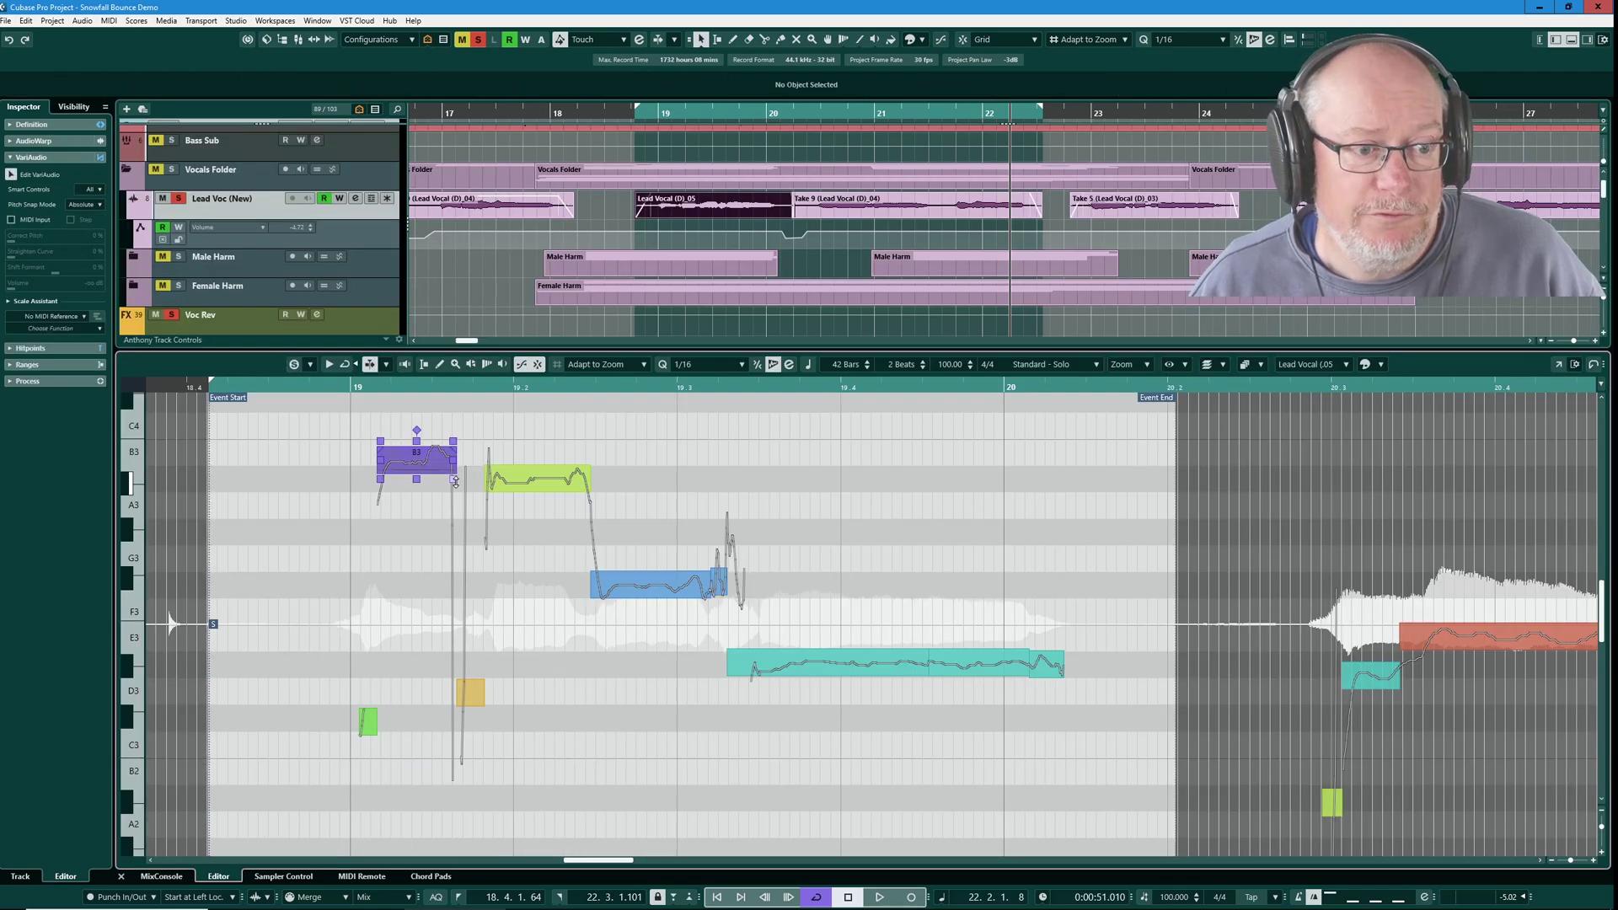
# Inspect the A#3 and F#3 pitch segments and reset all VariAudio changes
pyautogui.click(560, 498)
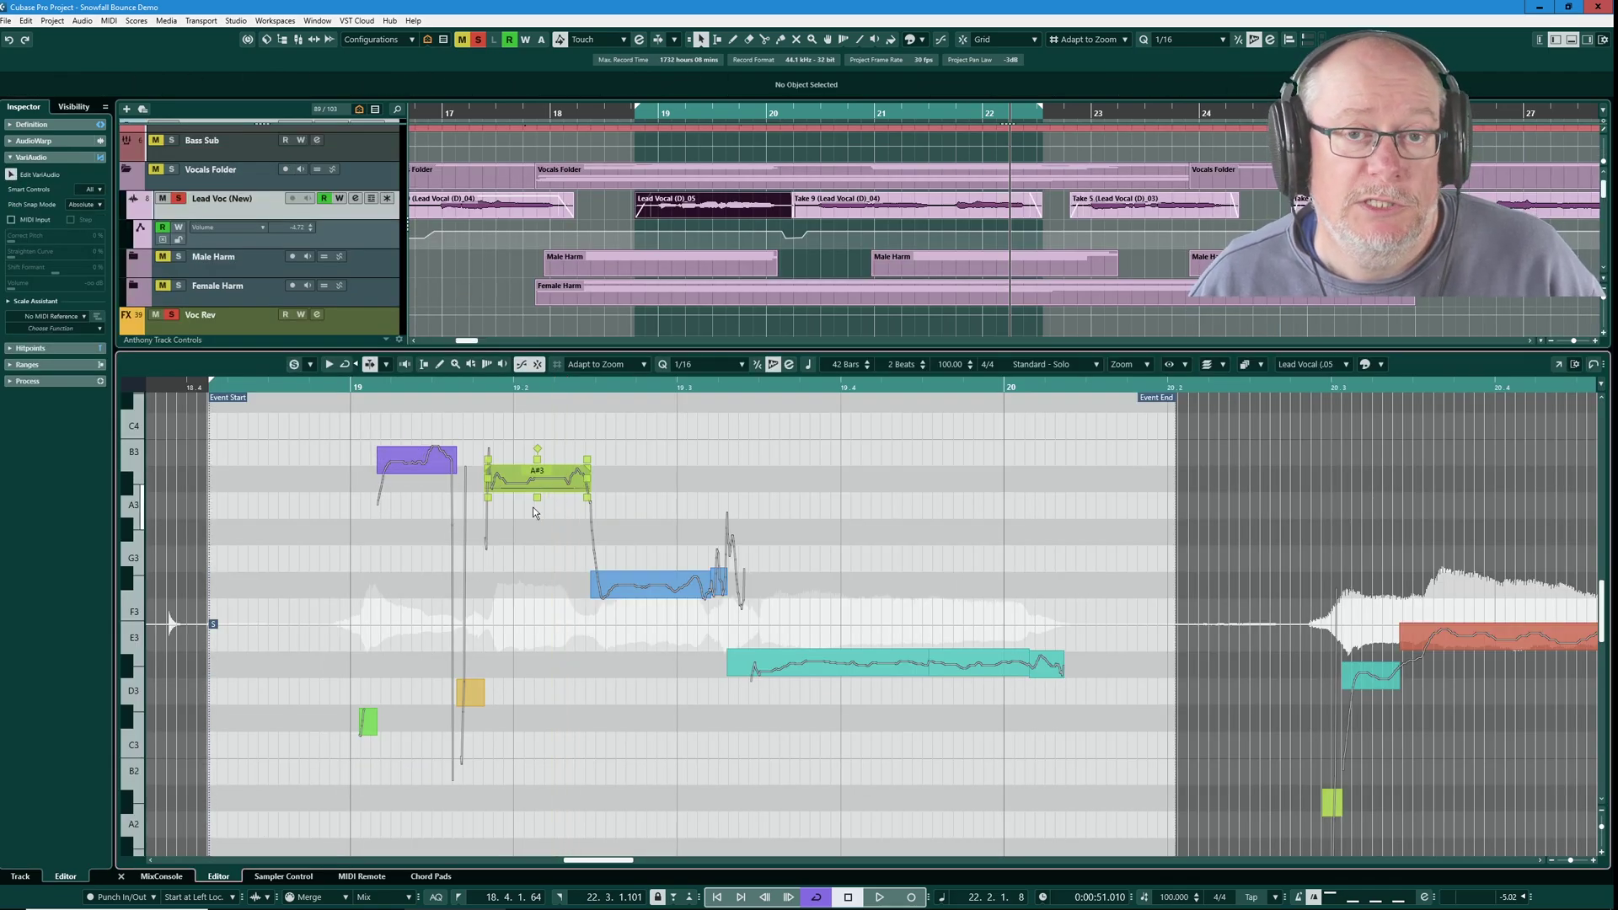
pyautogui.click(558, 428)
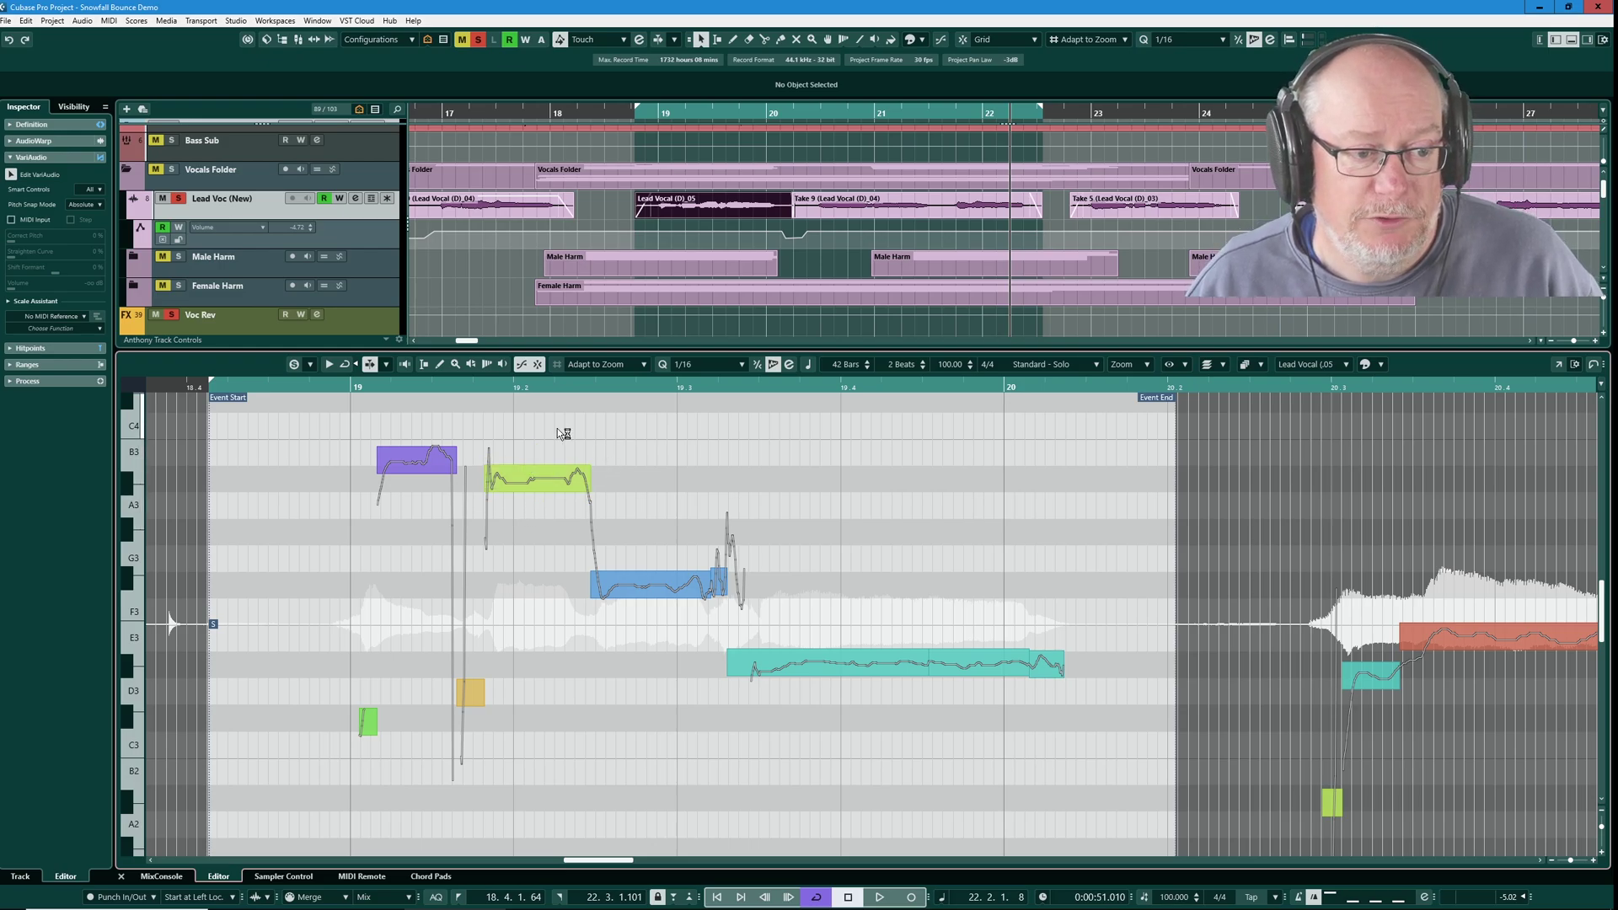
pyautogui.click(101, 329)
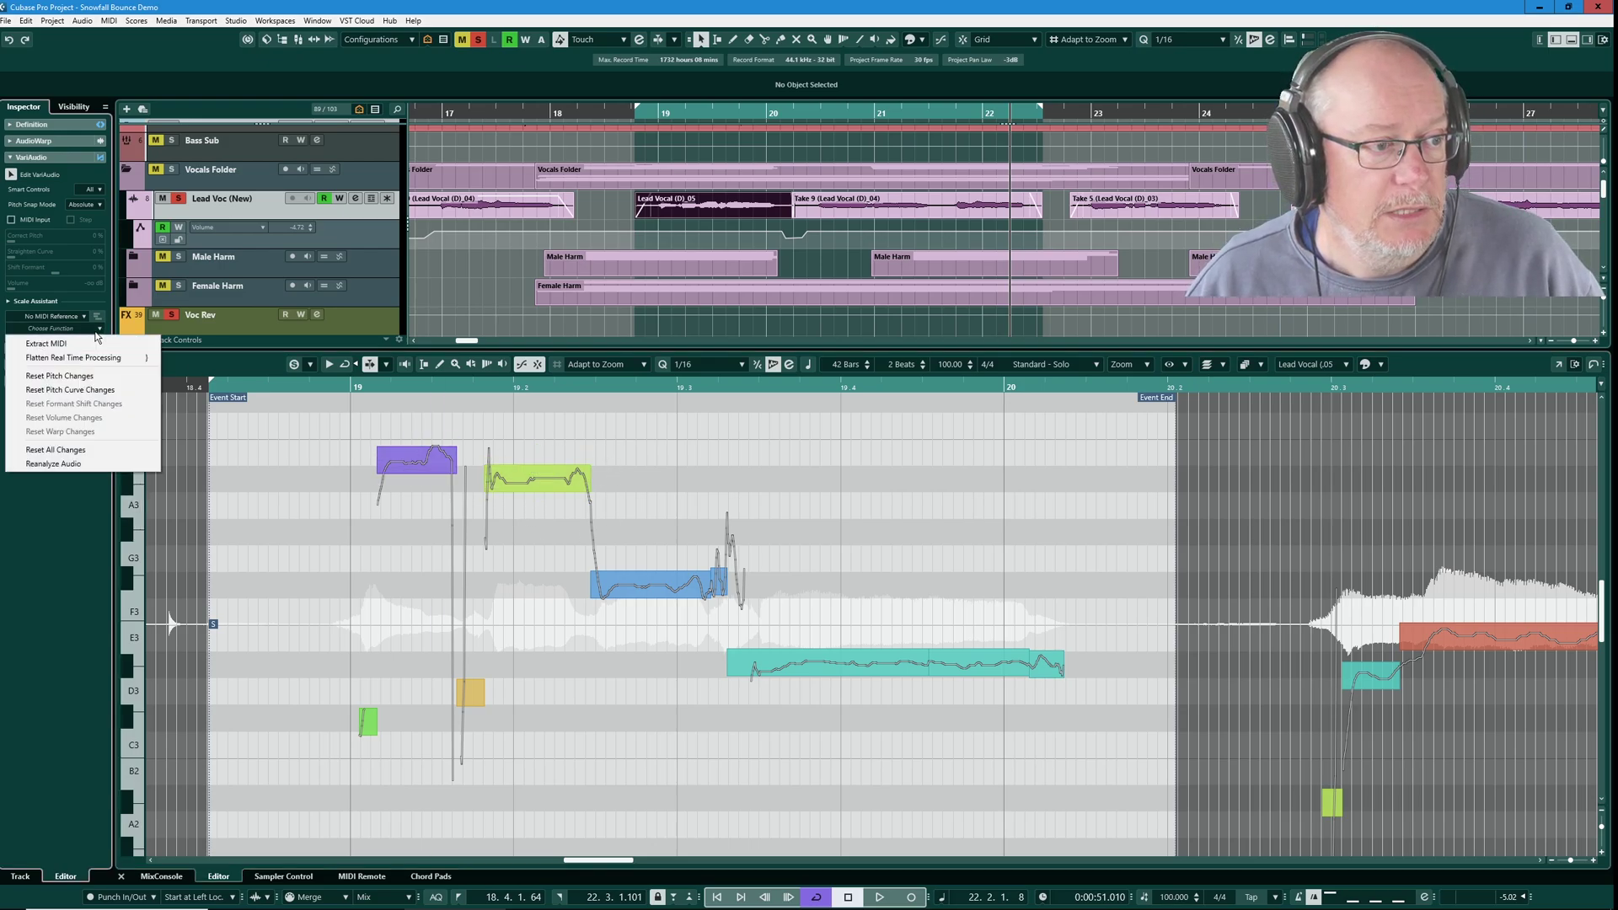
pyautogui.click(66, 451)
pyautogui.click(581, 476)
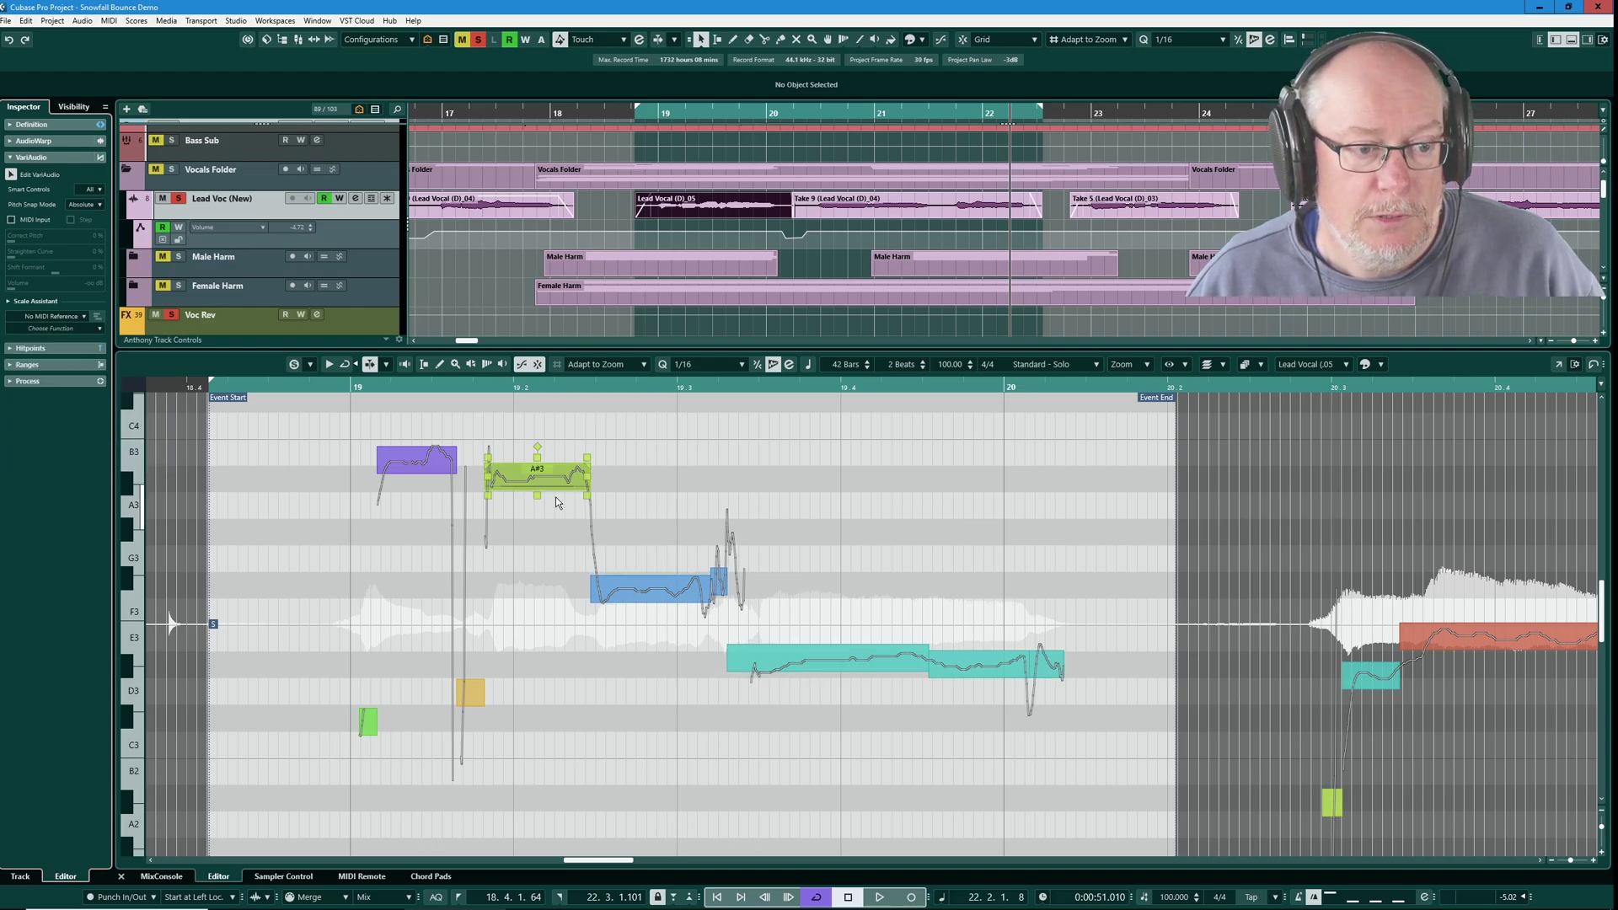
pyautogui.click(604, 468)
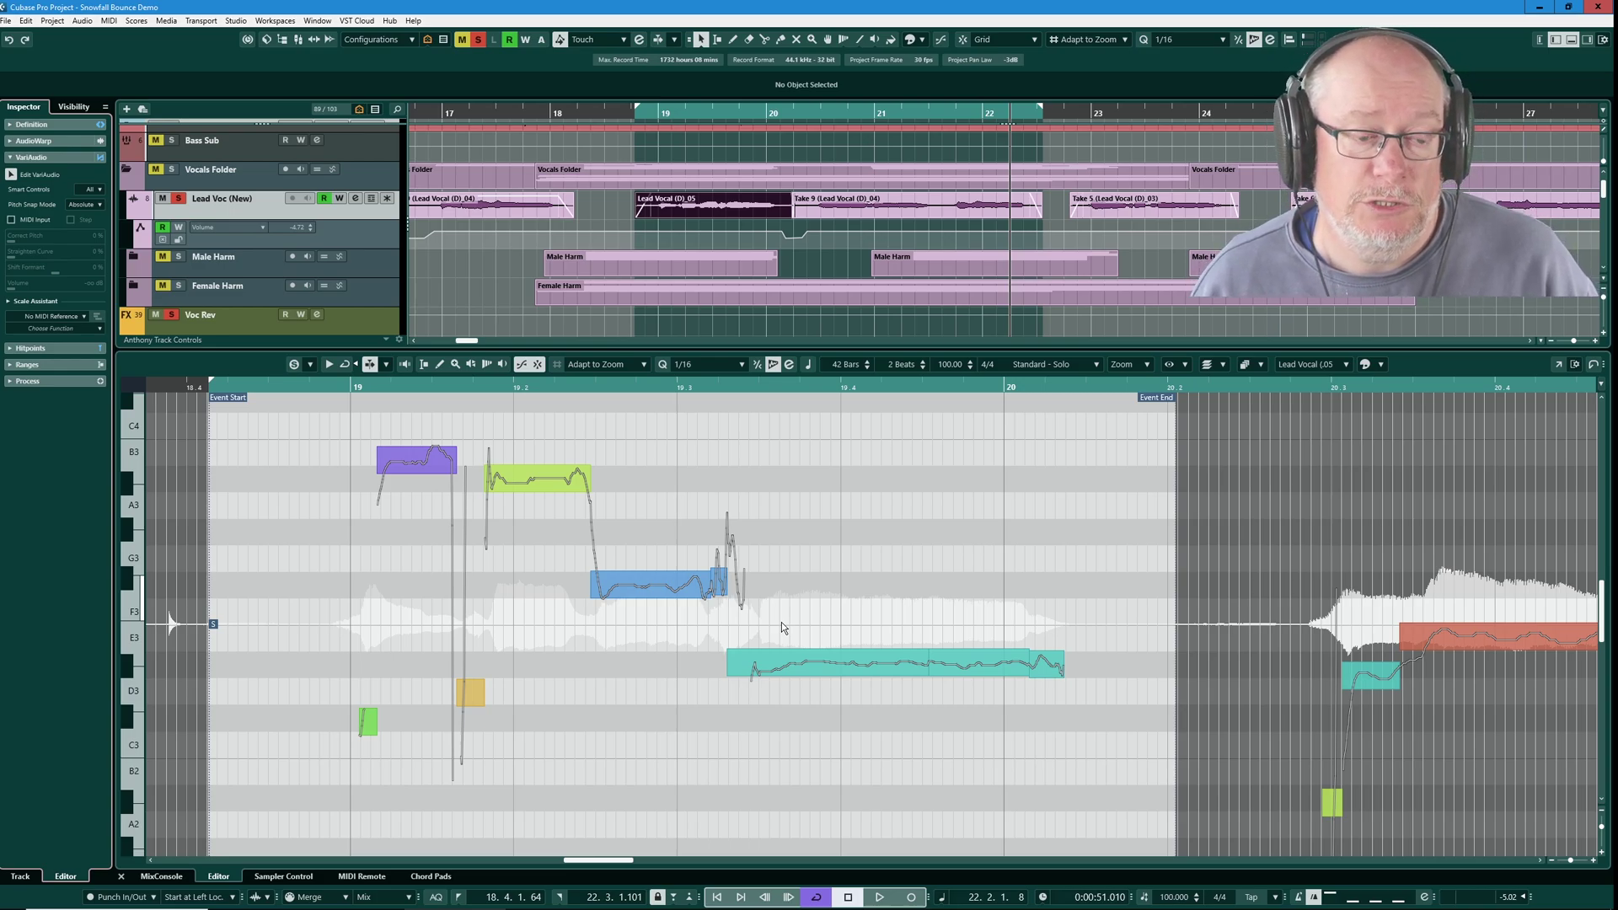
pyautogui.click(701, 587)
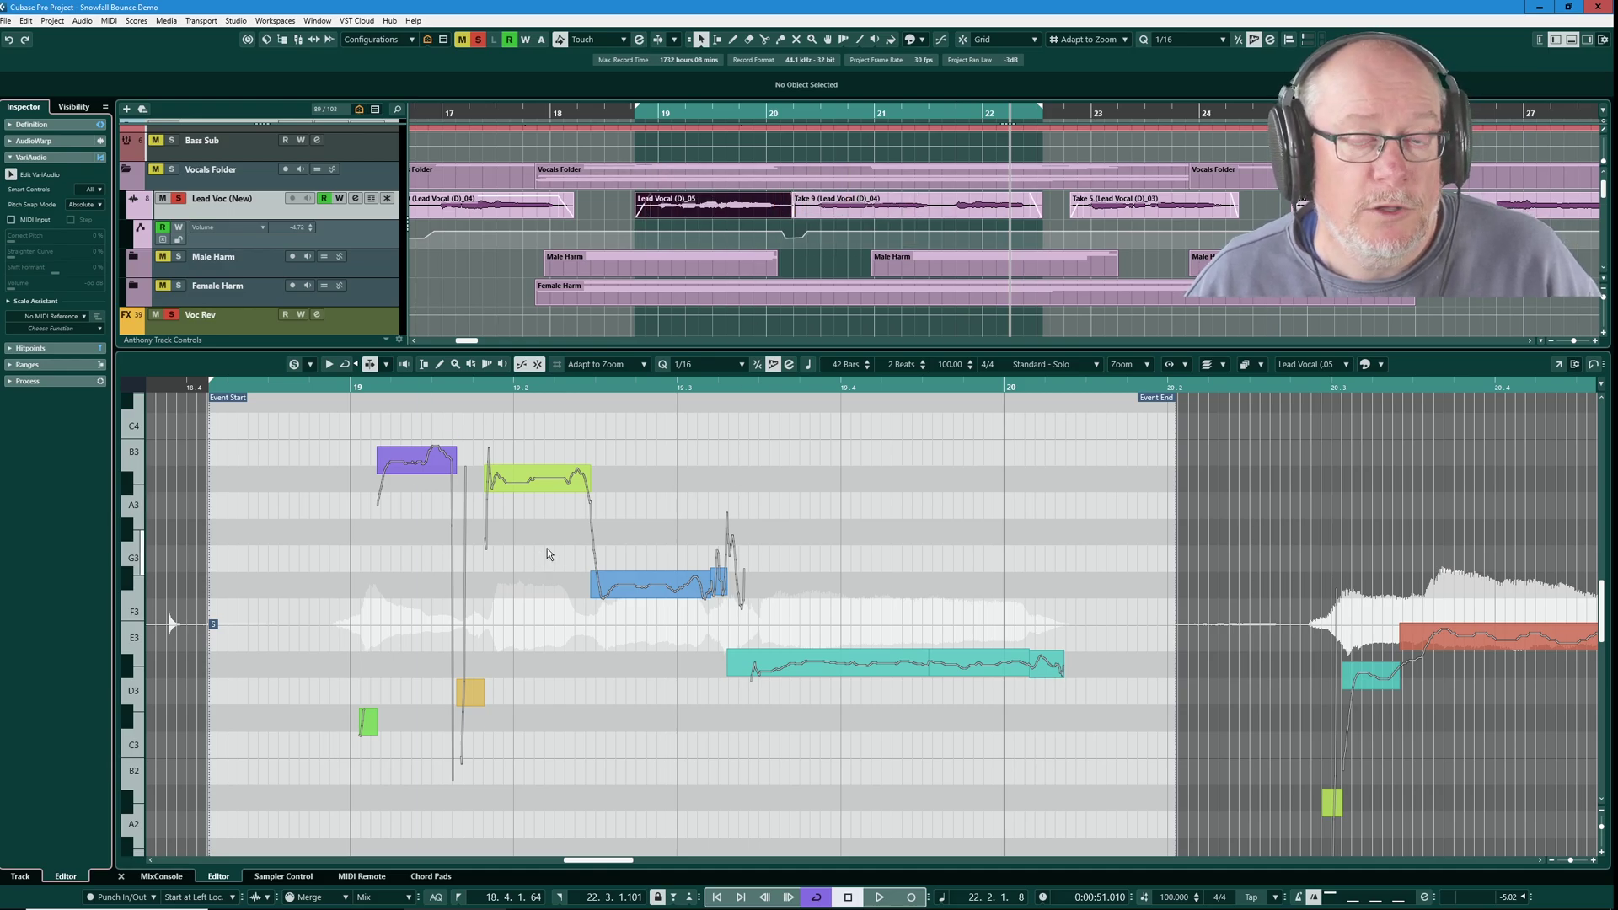
# Browse the VariAudio Choose Function list without applying anything, selecting the A#3 segment
pyautogui.click(97, 328)
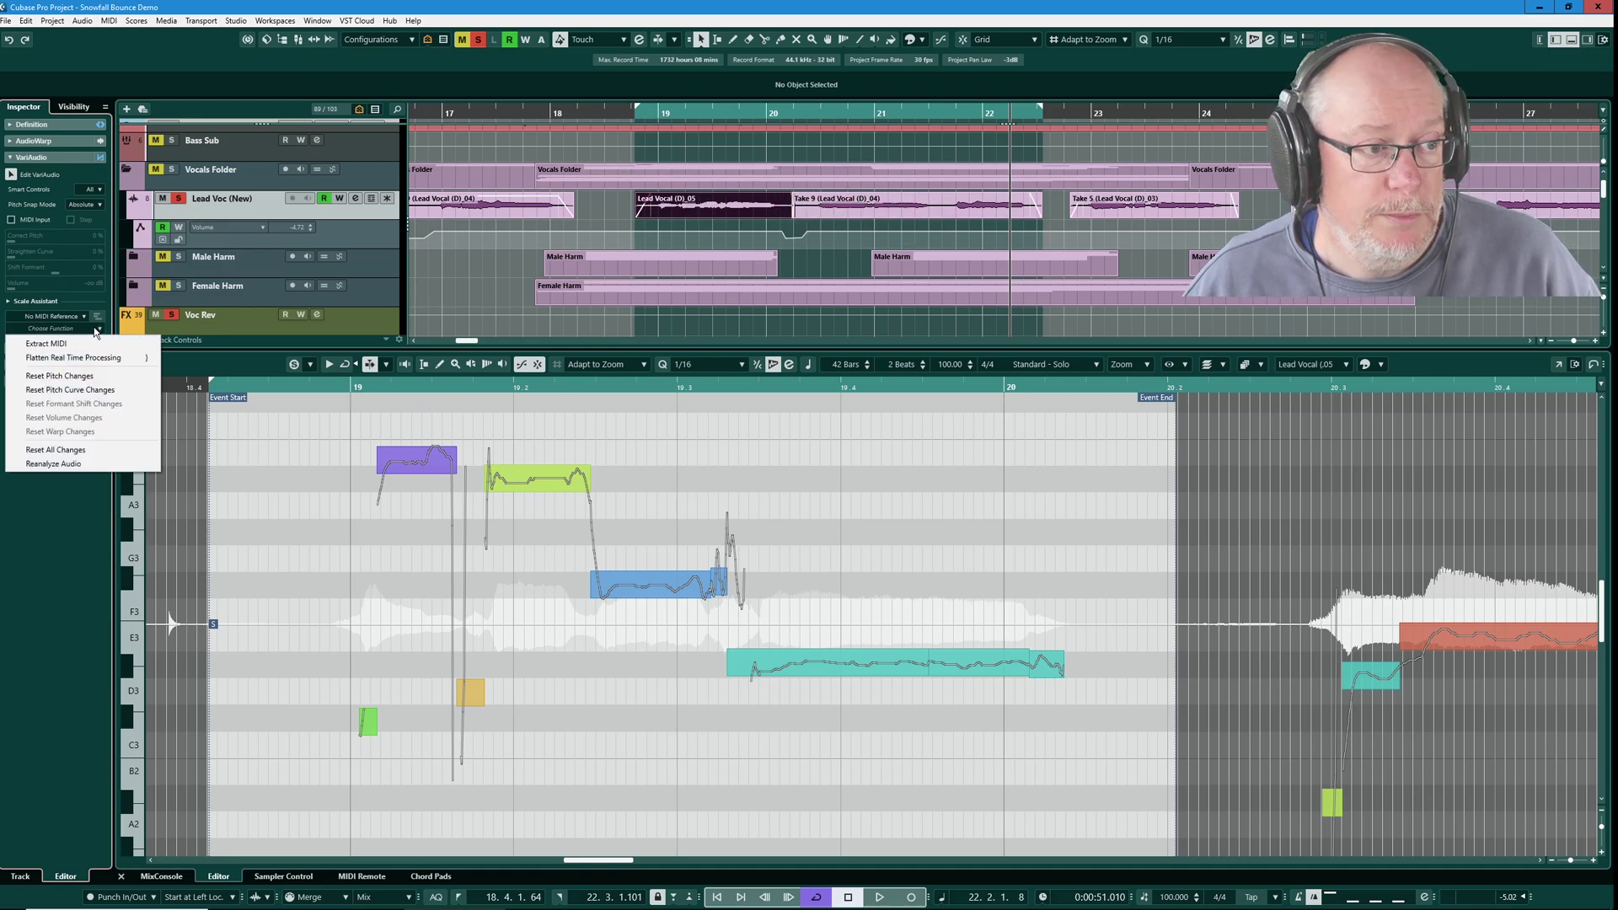
pyautogui.click(57, 454)
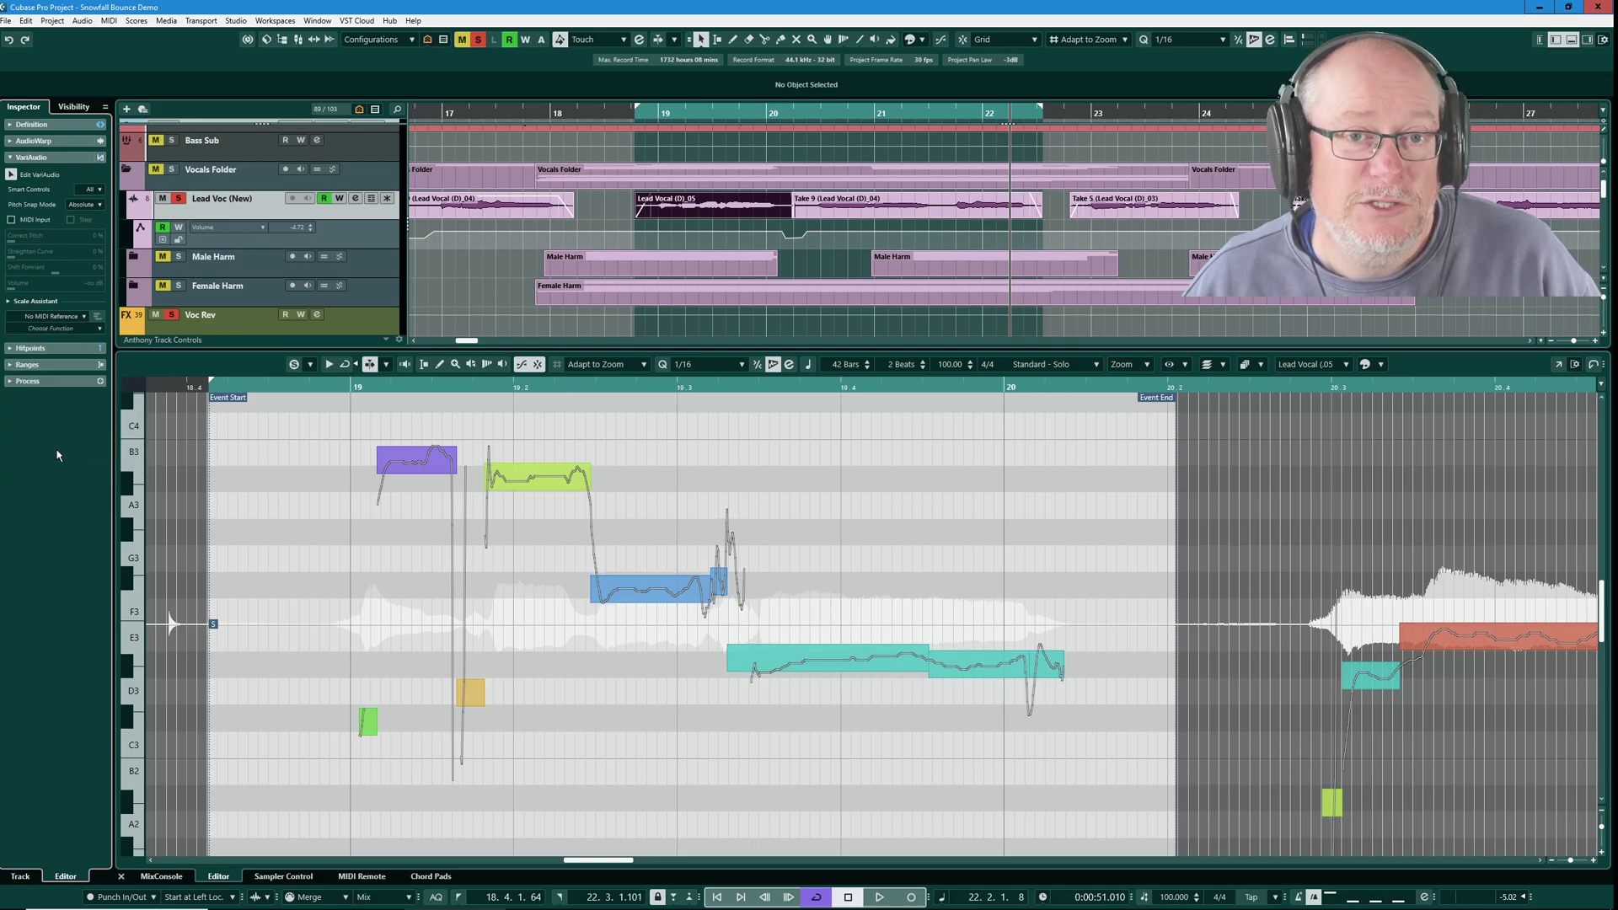
pyautogui.click(85, 329)
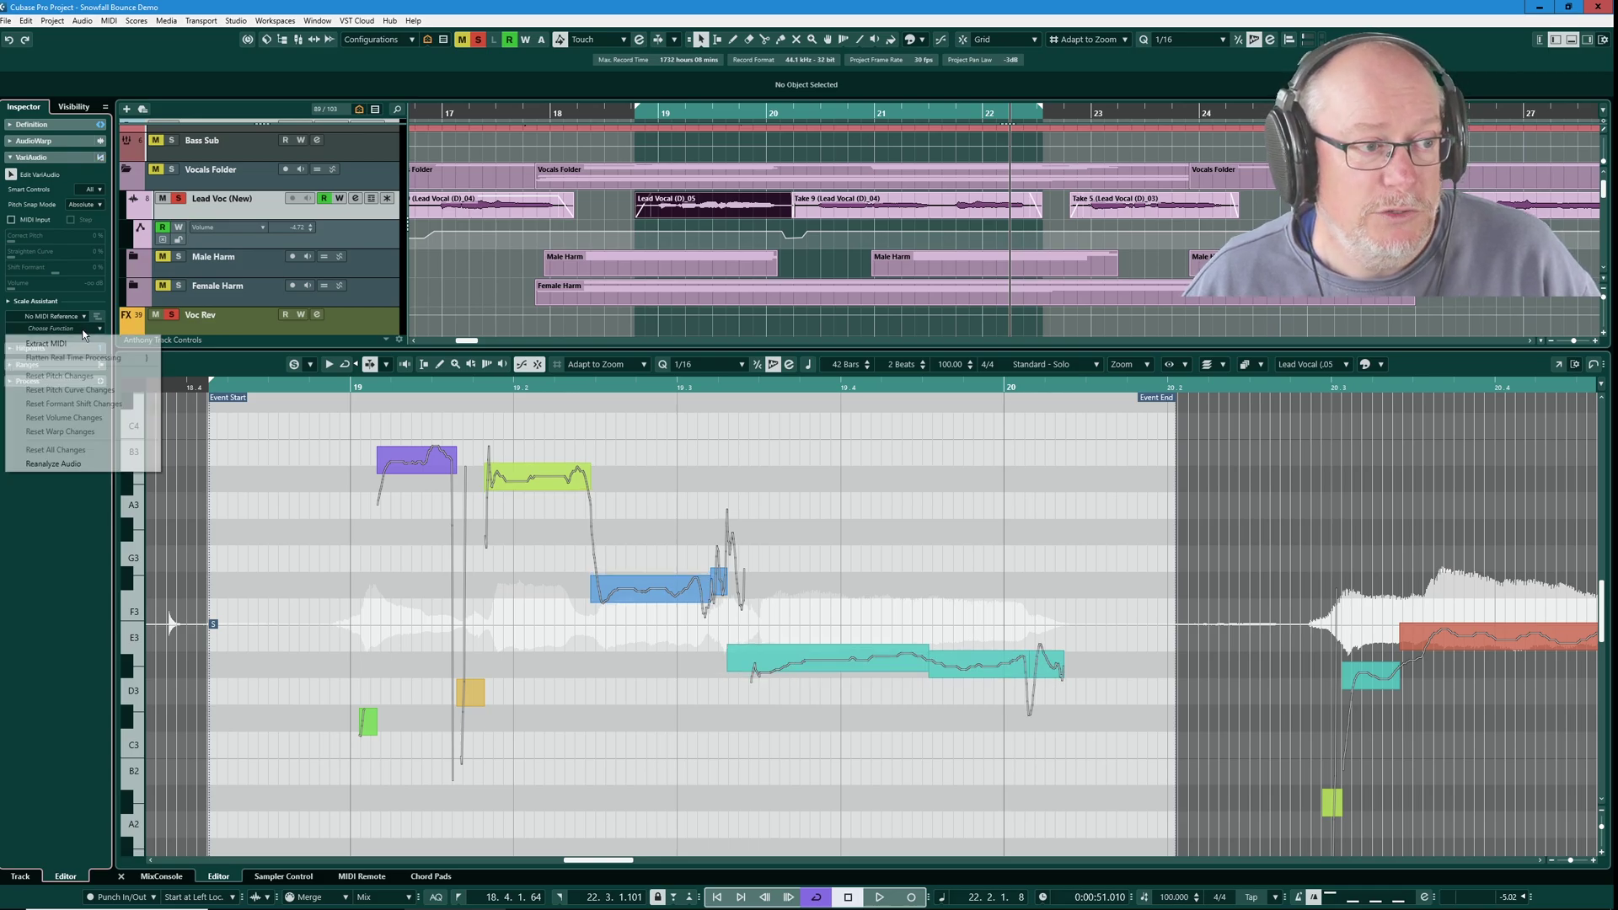
pyautogui.click(47, 497)
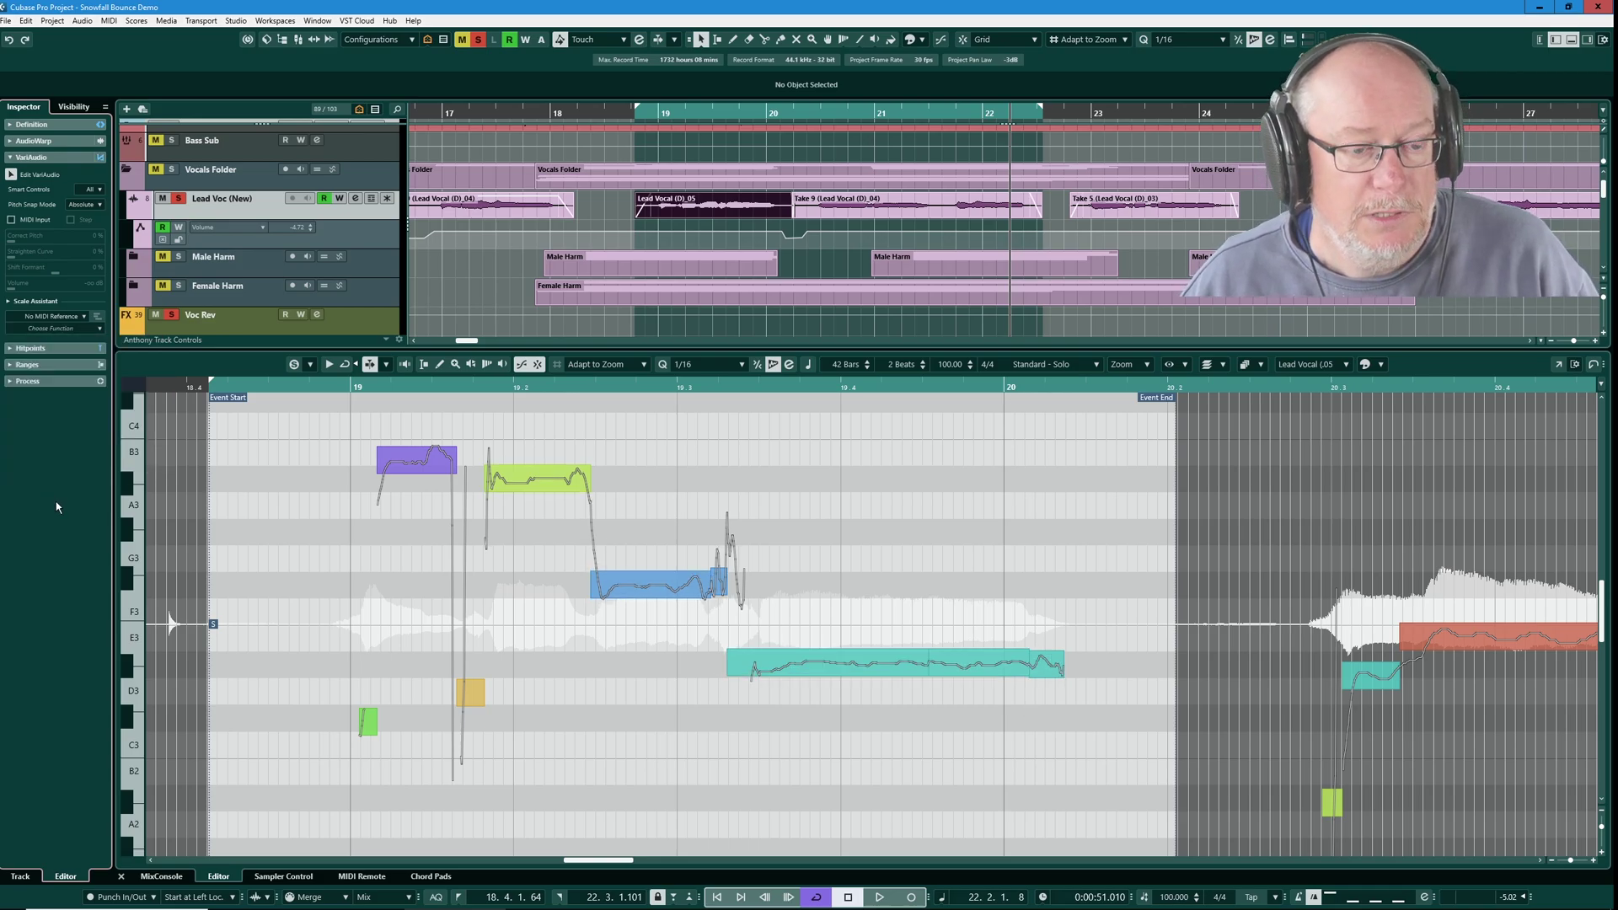
pyautogui.click(552, 476)
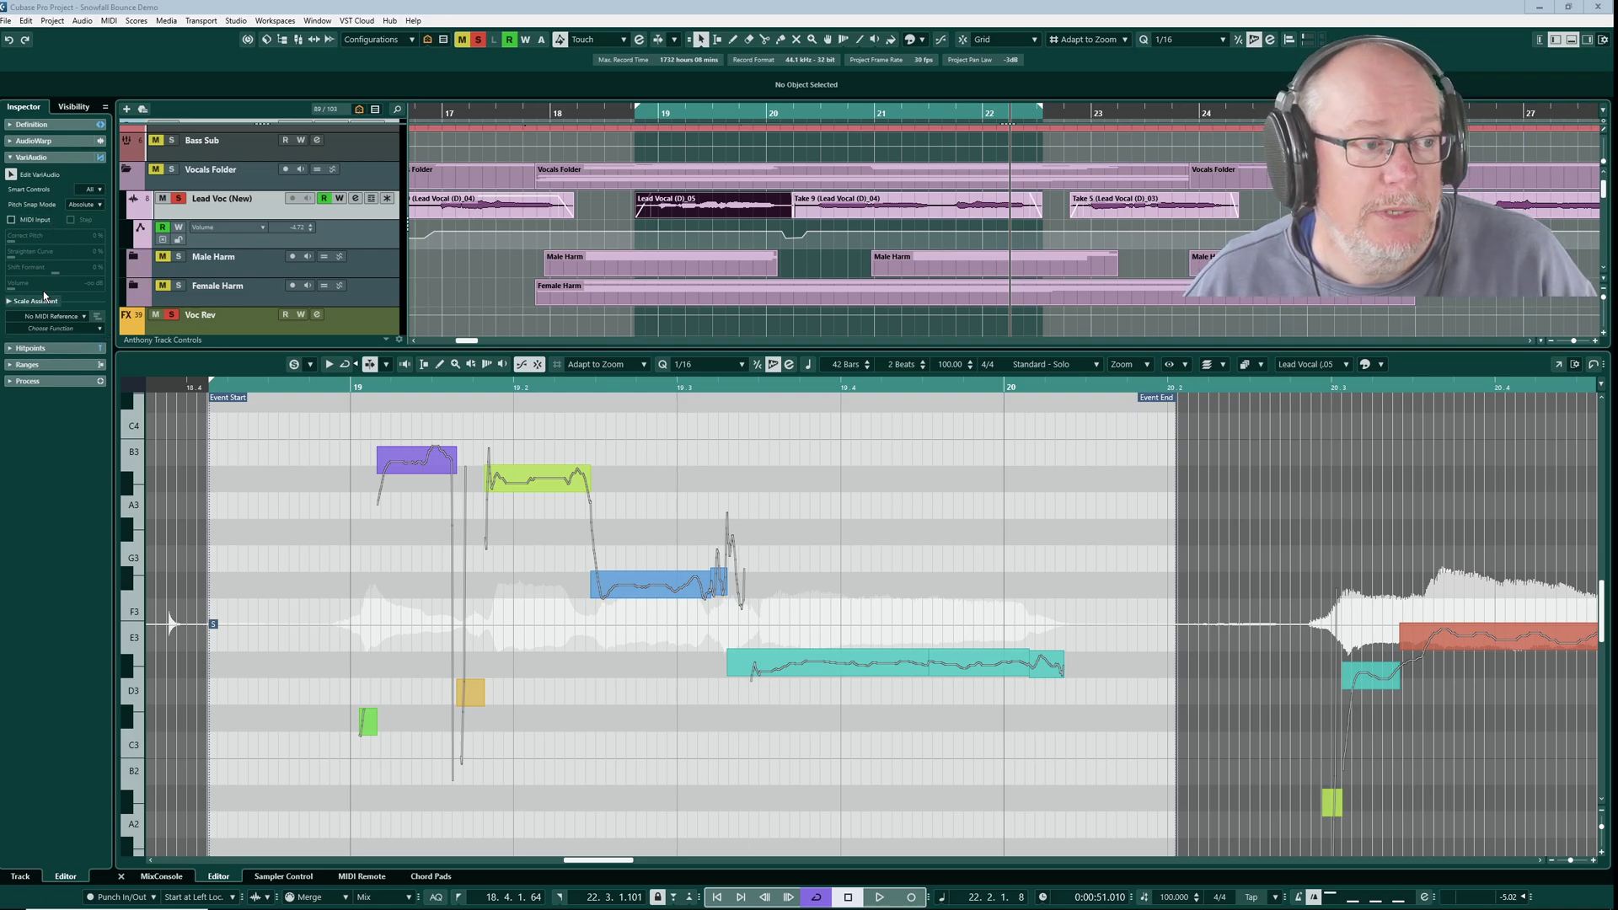
pyautogui.click(99, 328)
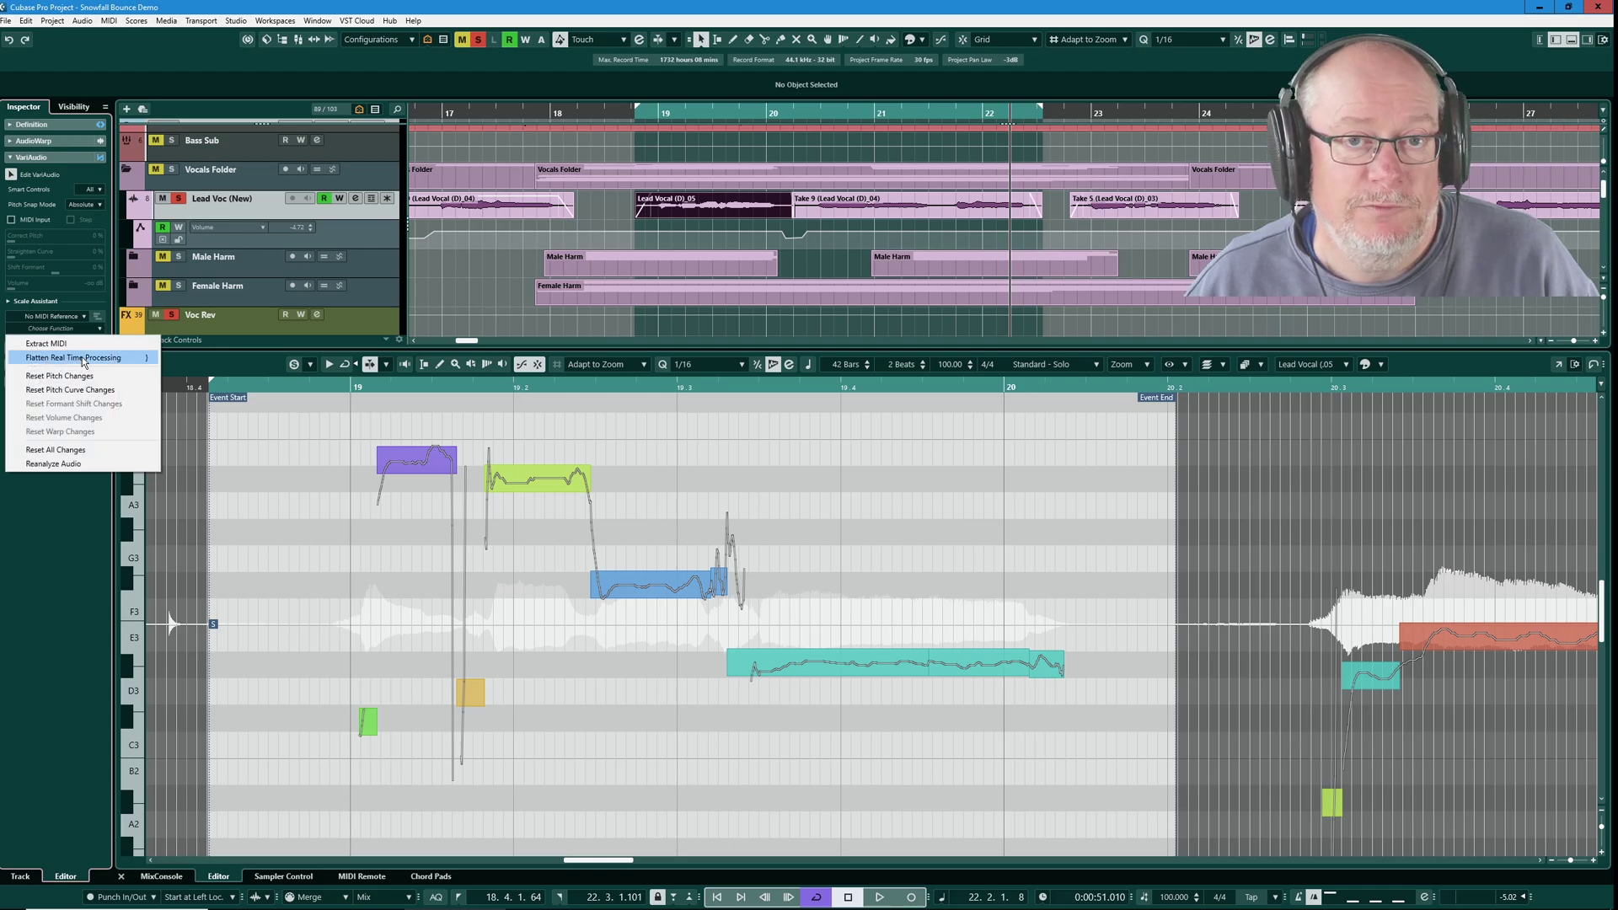
pyautogui.click(48, 489)
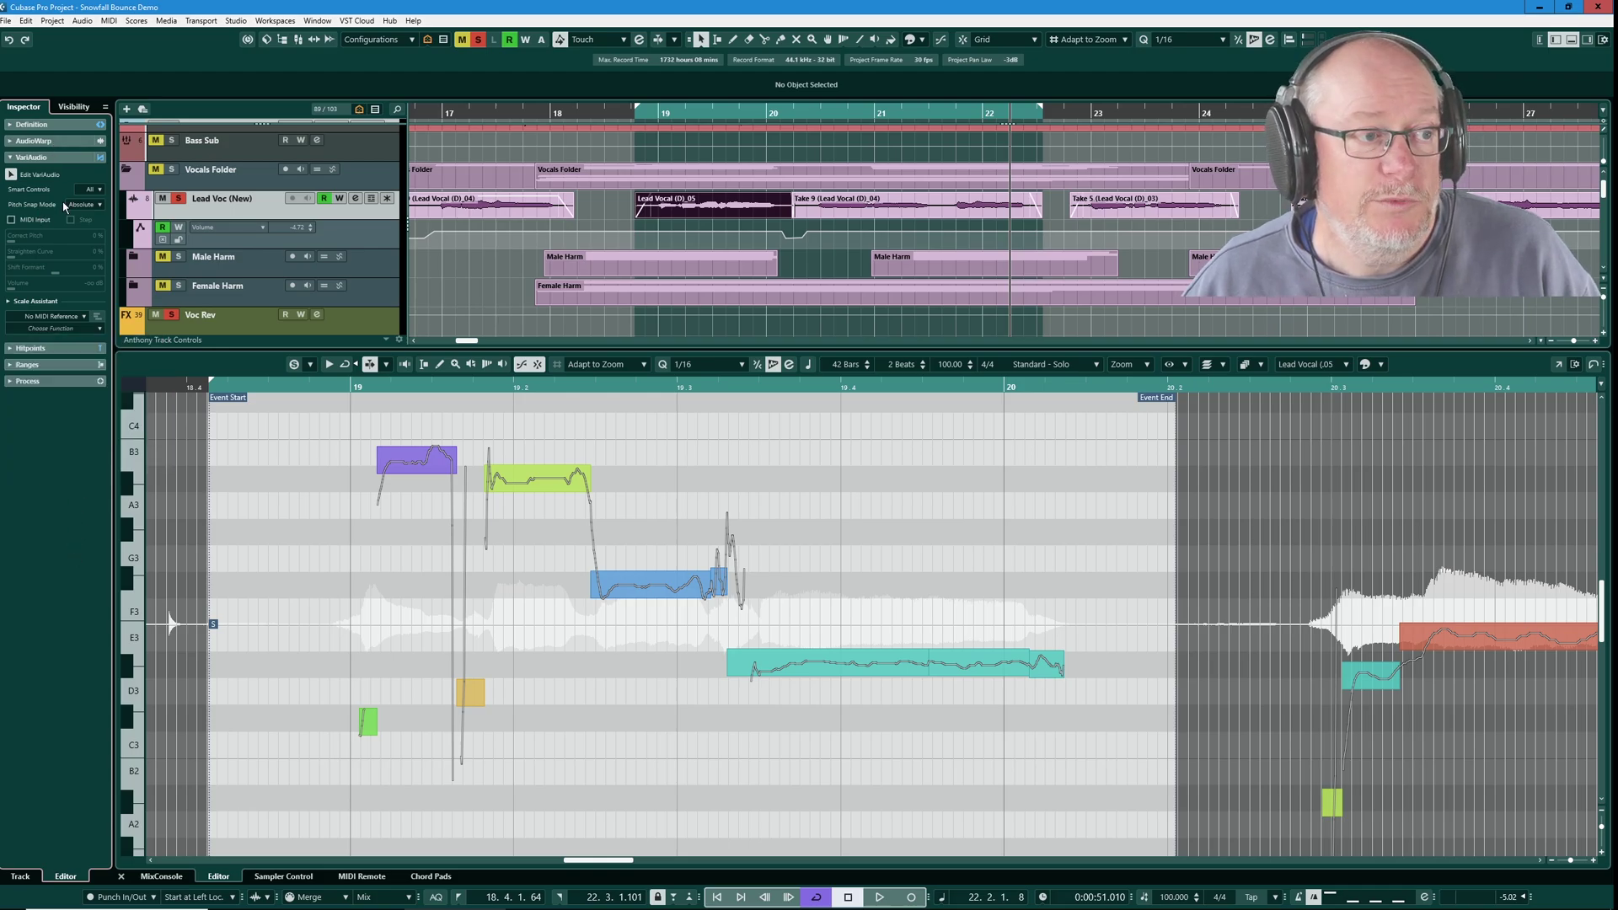
# View the offline Process section, return to VariAudio, and reach Audio > Real Time Processing
pyautogui.click(12, 384)
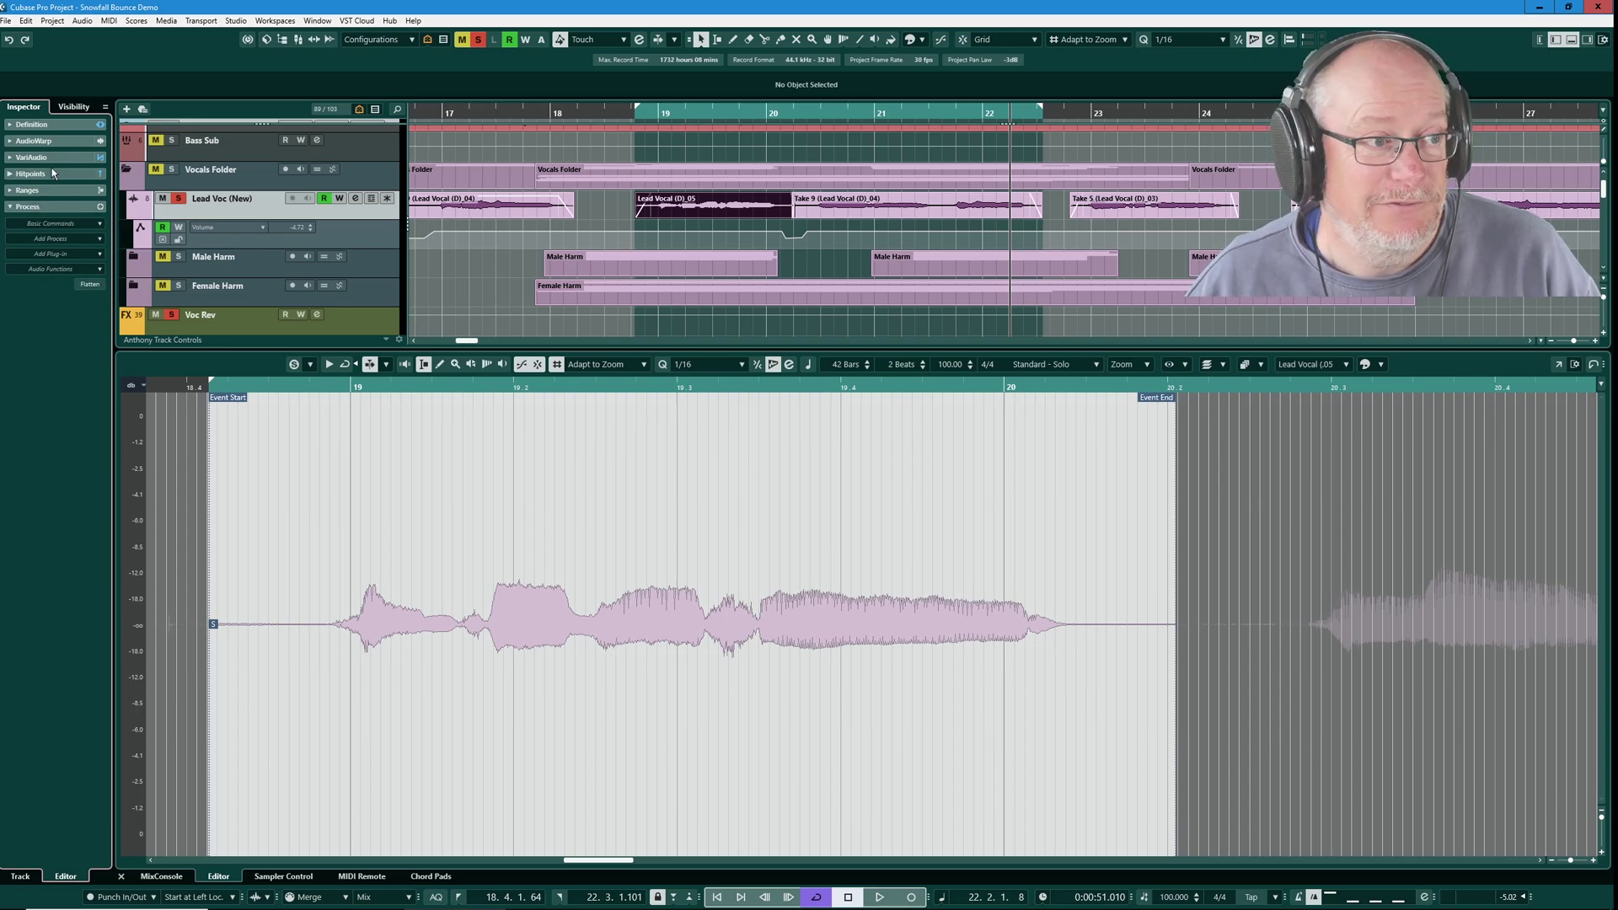
pyautogui.click(30, 158)
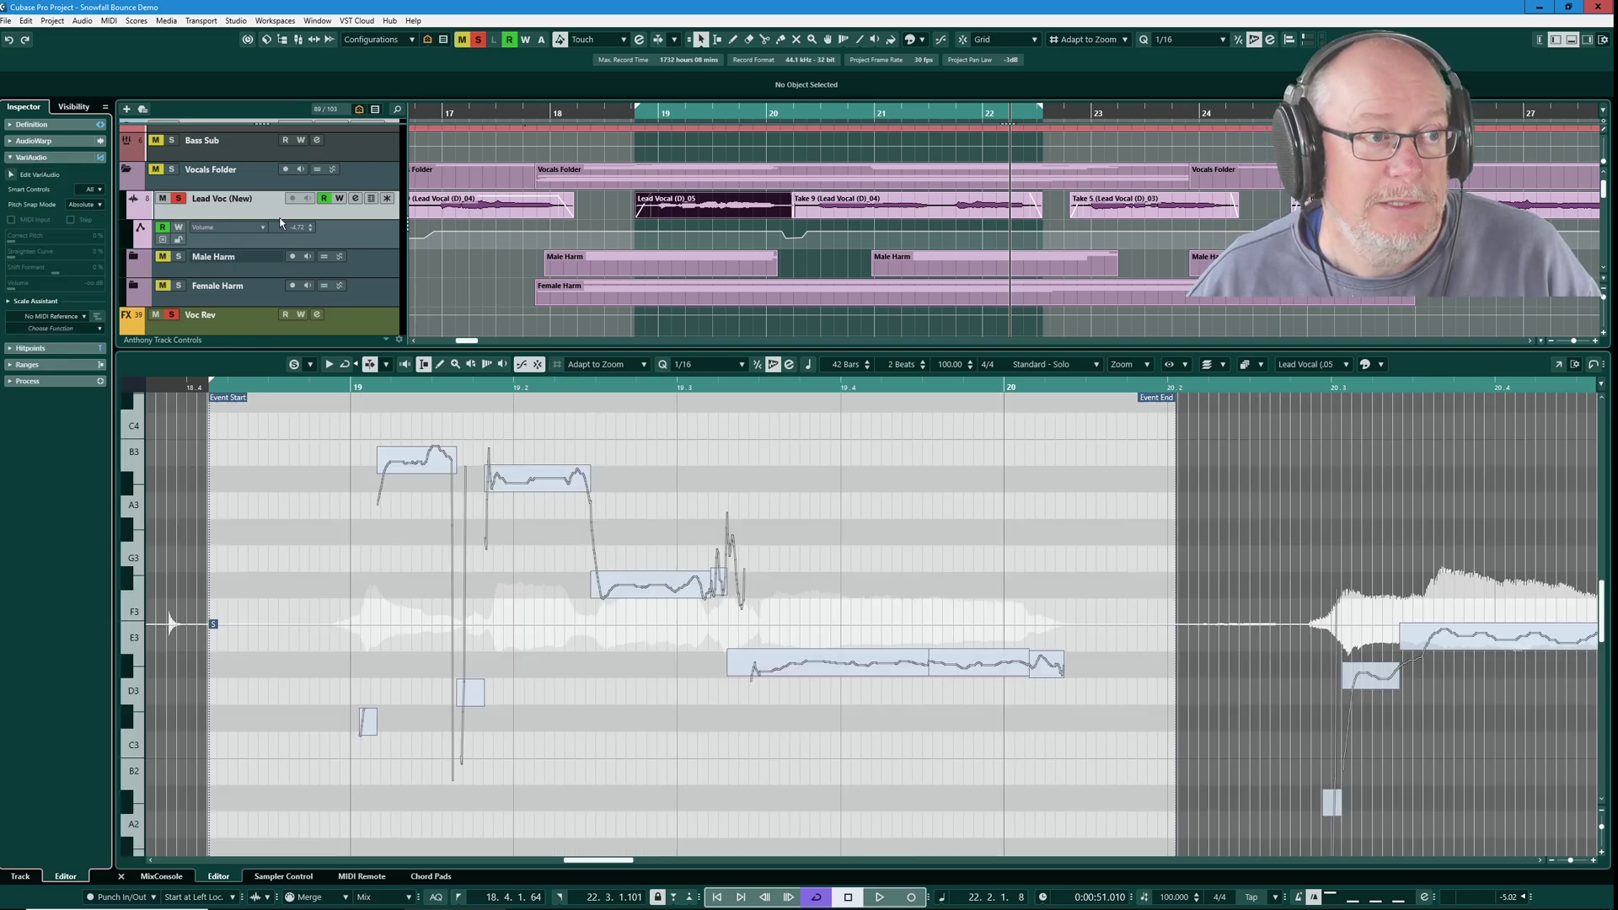
pyautogui.click(88, 24)
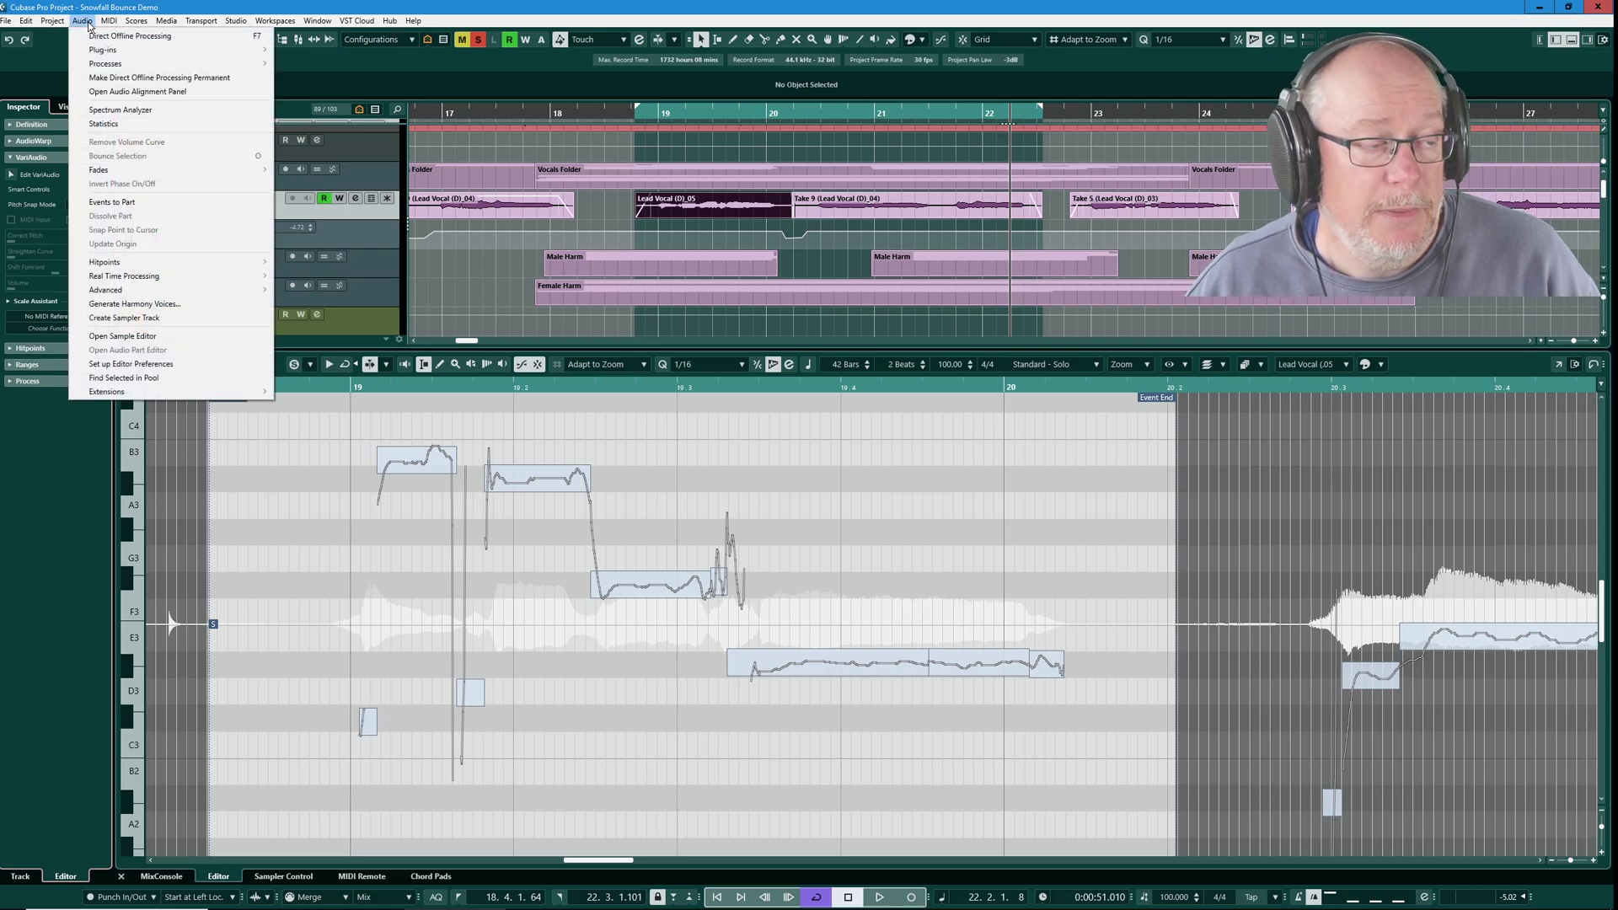
pyautogui.moveTo(139, 277)
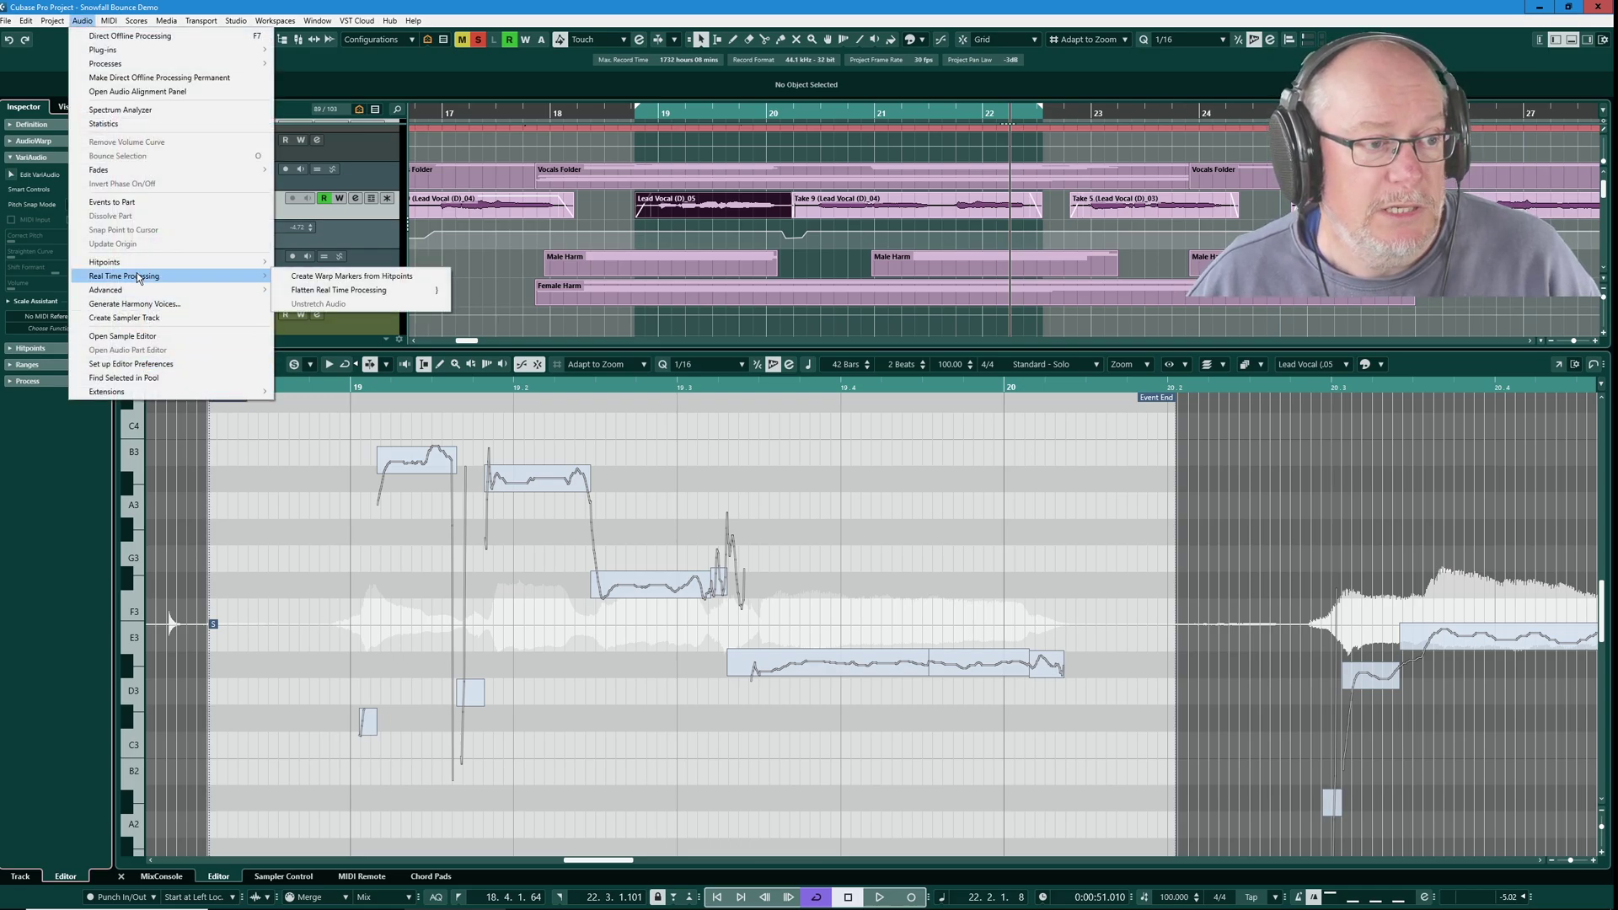
# Flatten the vocal's real-time processing using the Realtime algorithm preset
pyautogui.click(340, 290)
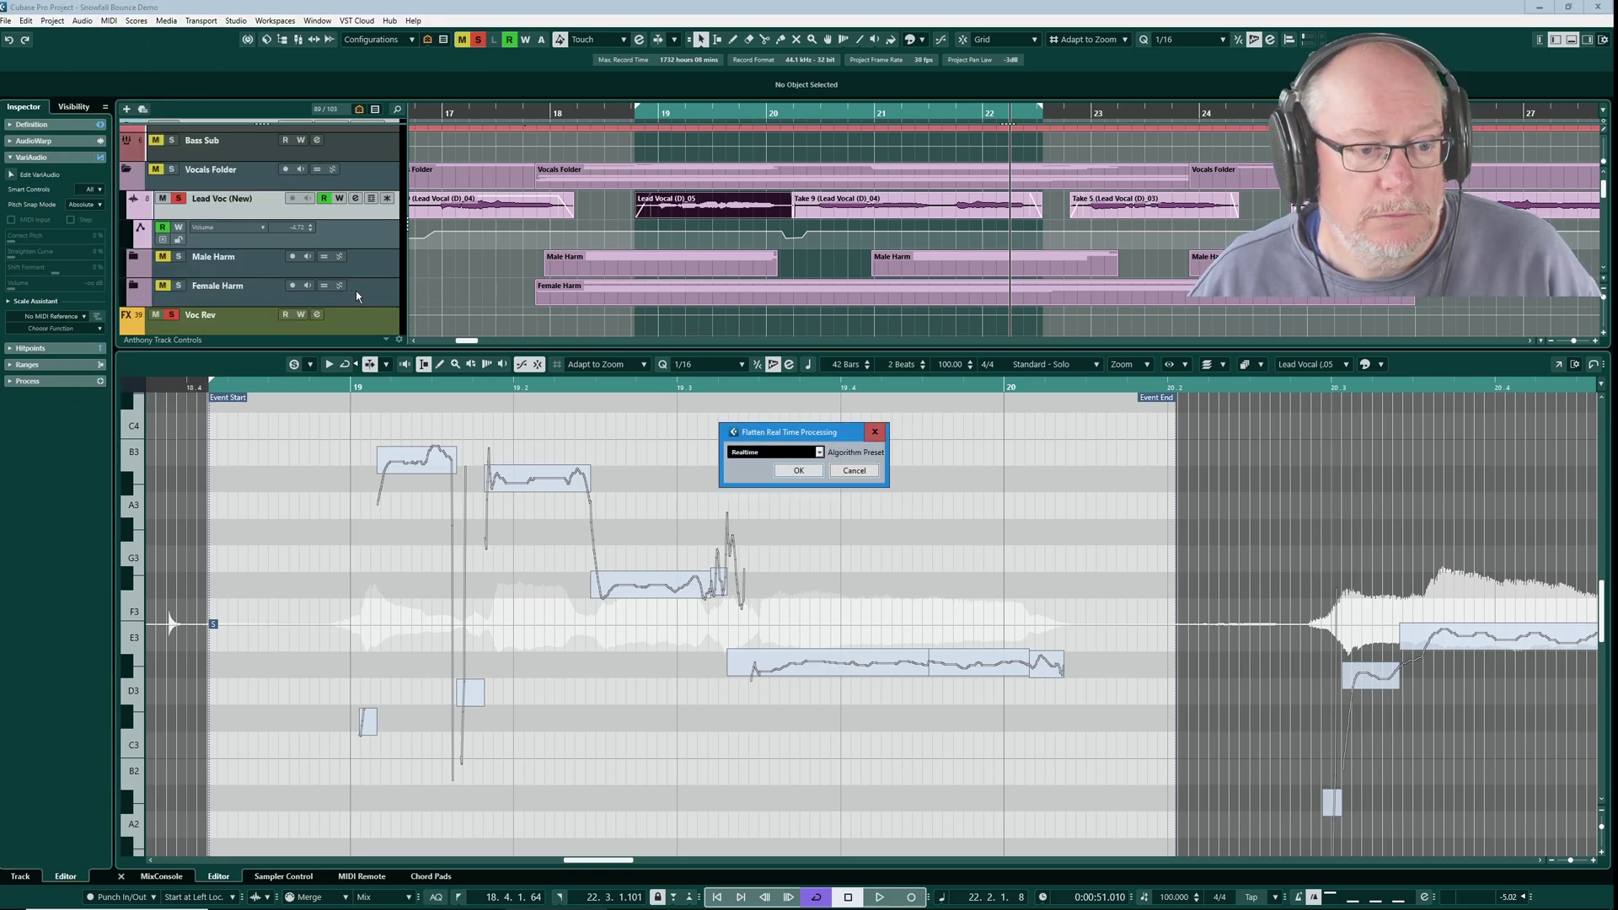
pyautogui.click(820, 454)
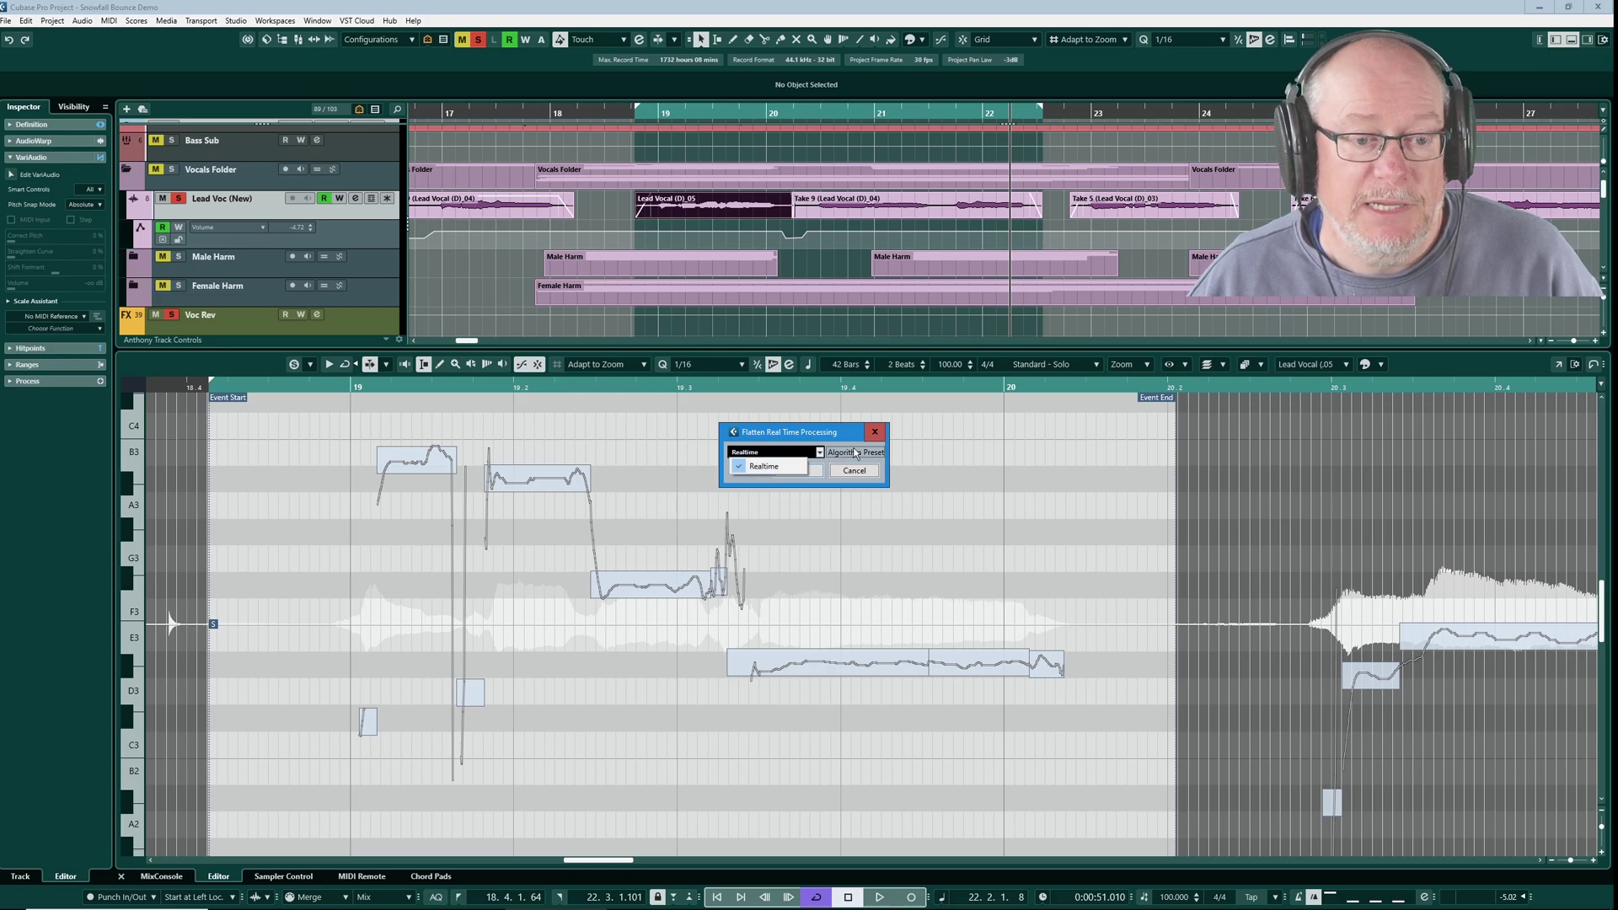
pyautogui.click(786, 468)
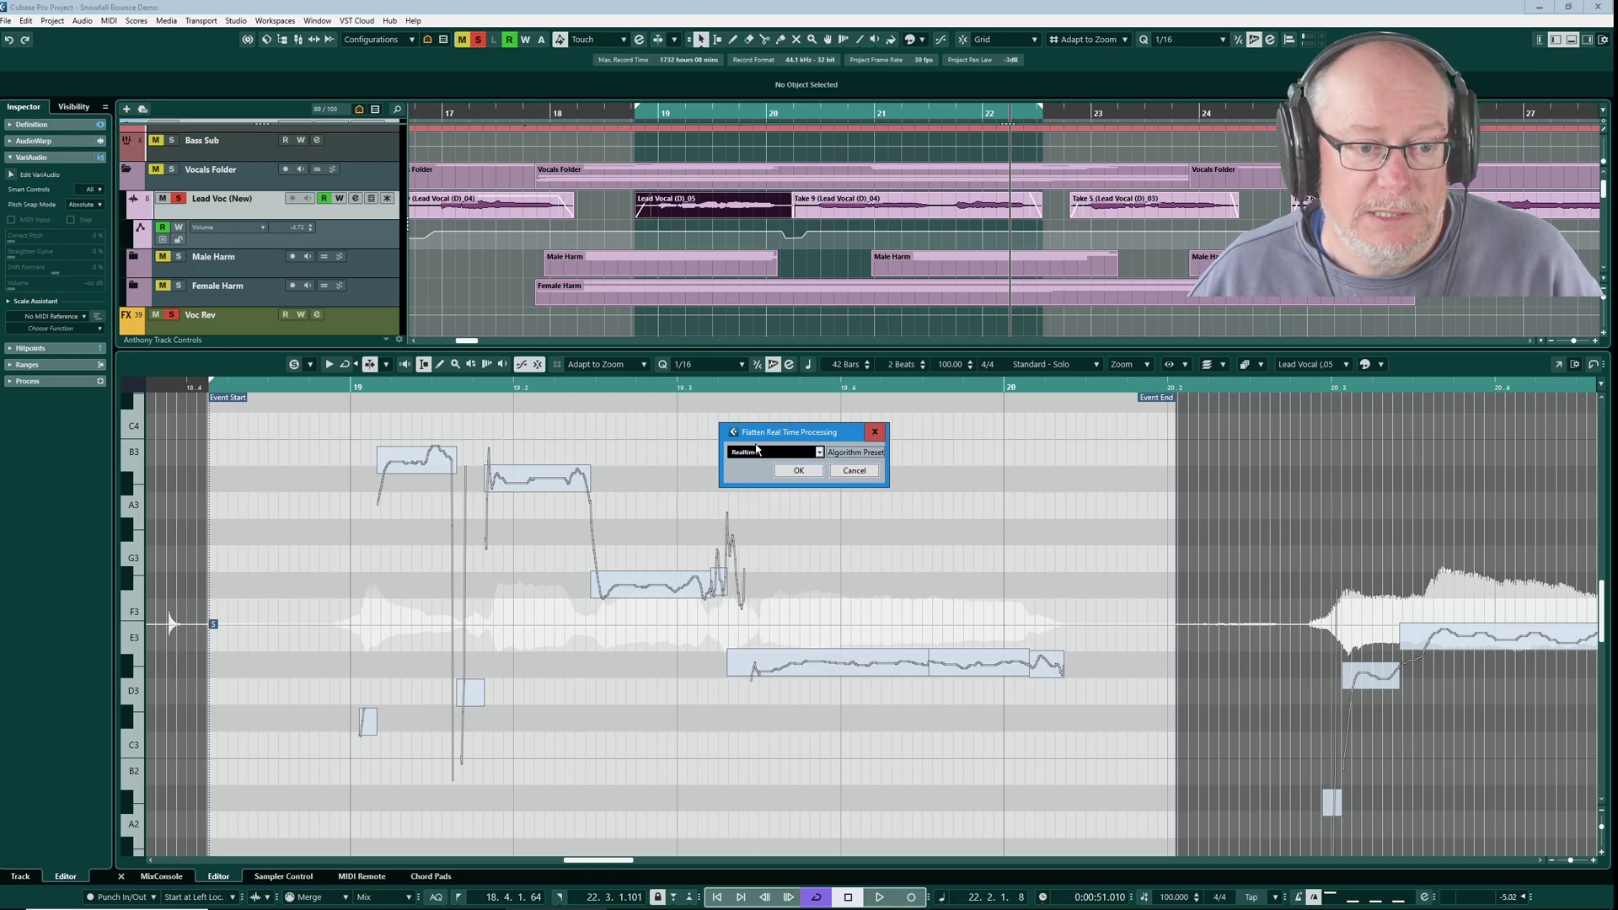
pyautogui.click(799, 471)
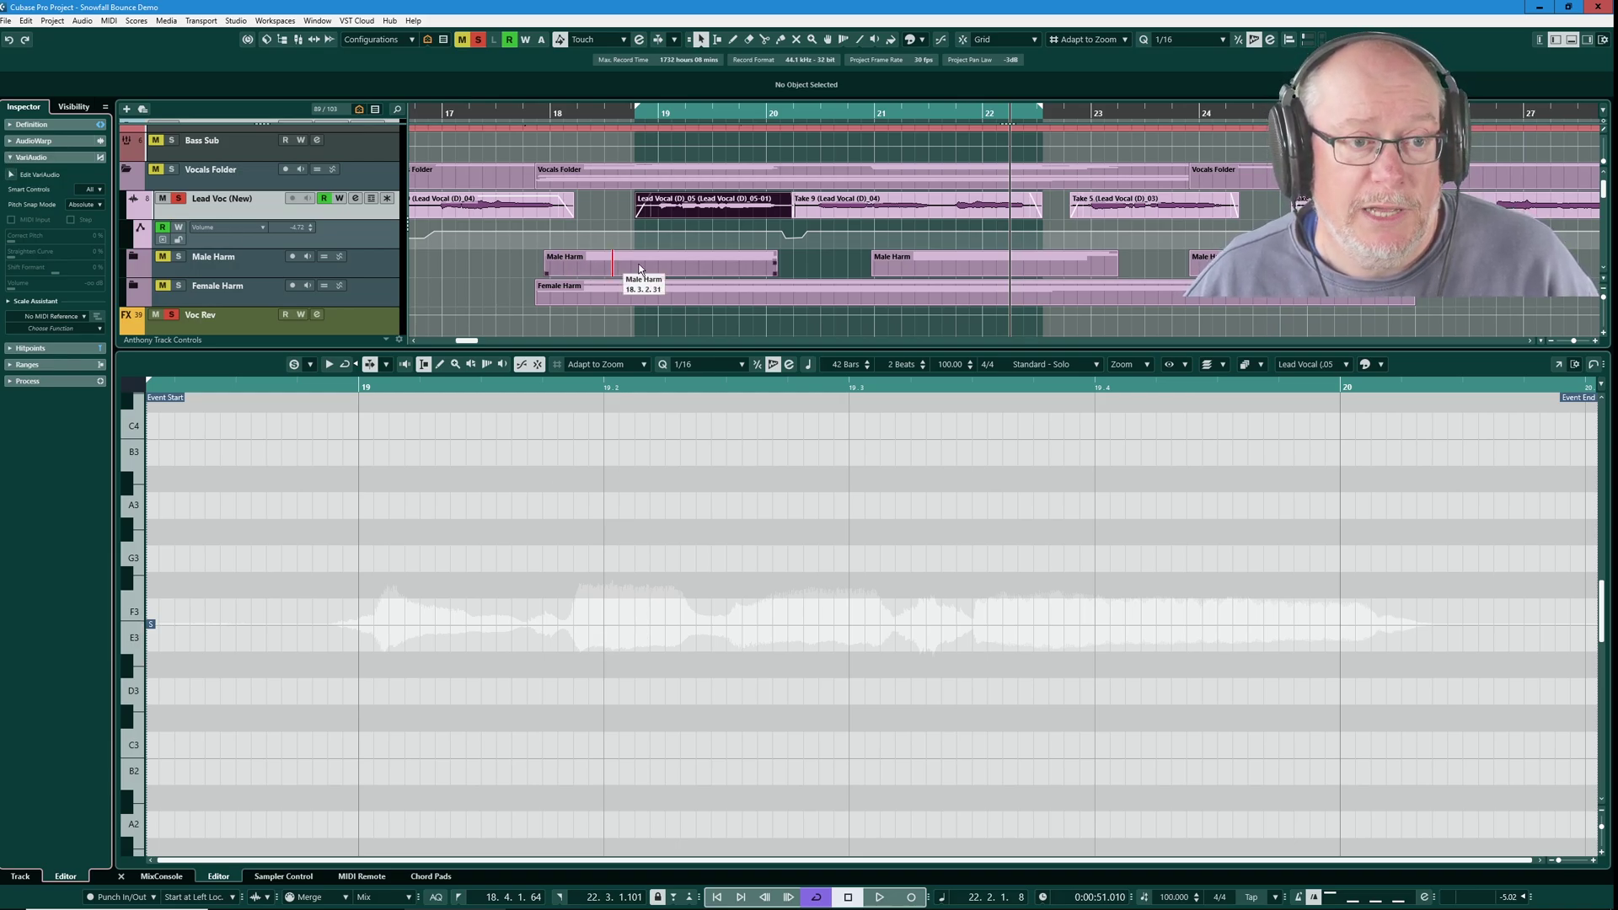
# Review the flatten entry in the Edit History and close it
pyautogui.hotkey('ctrl', 'h')
pyautogui.moveTo(1176, 390); pyautogui.dragTo(853, 304)
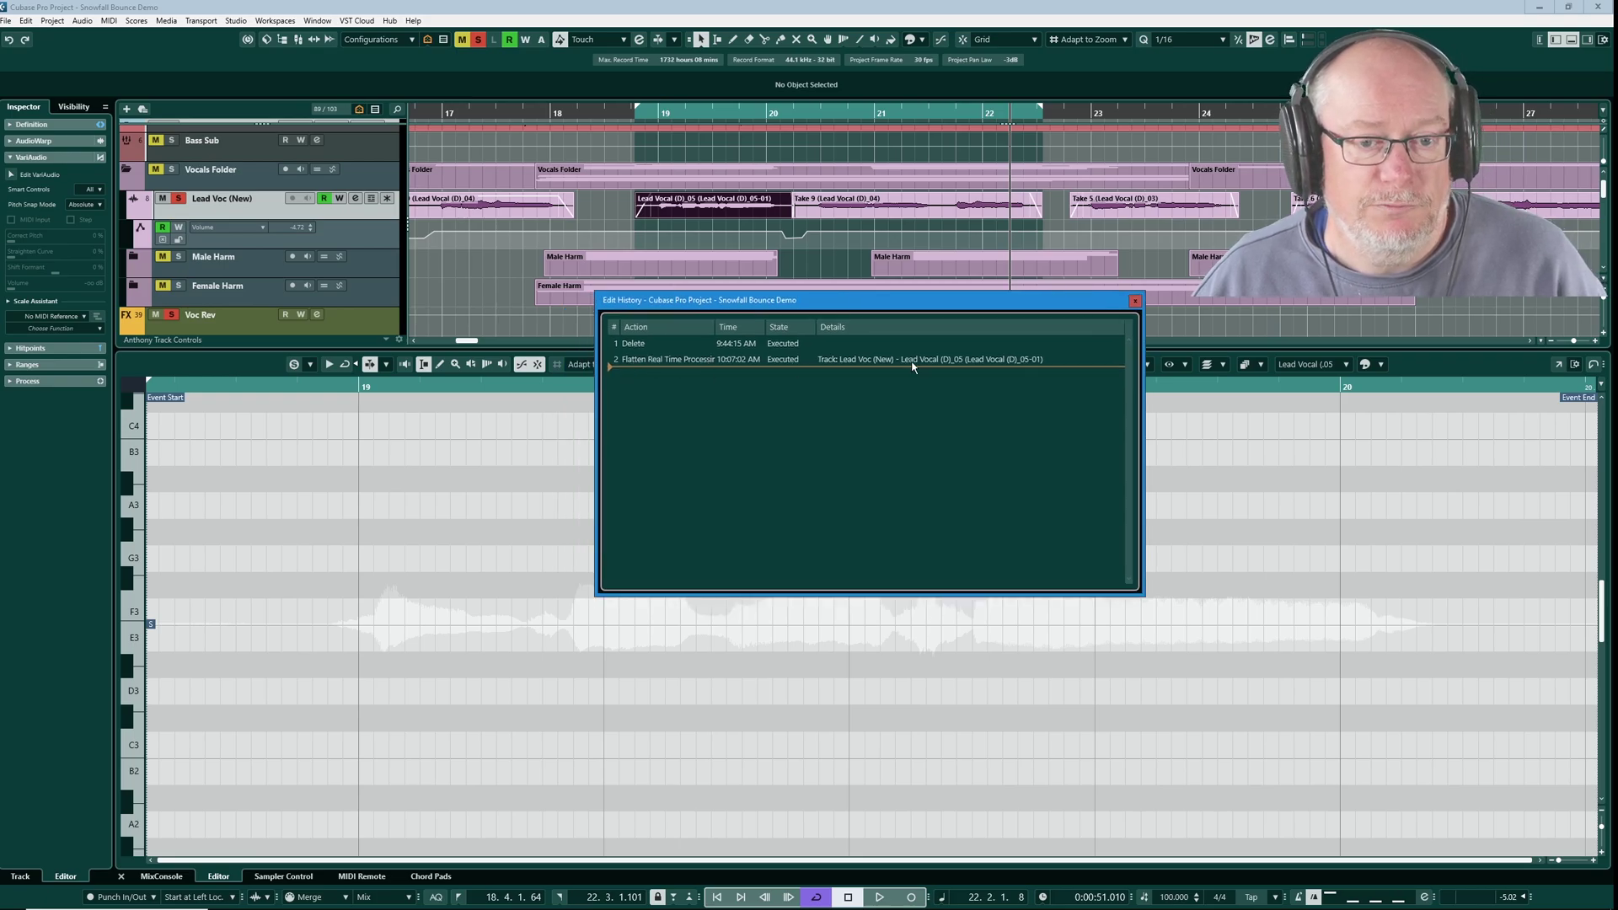
pyautogui.click(1136, 300)
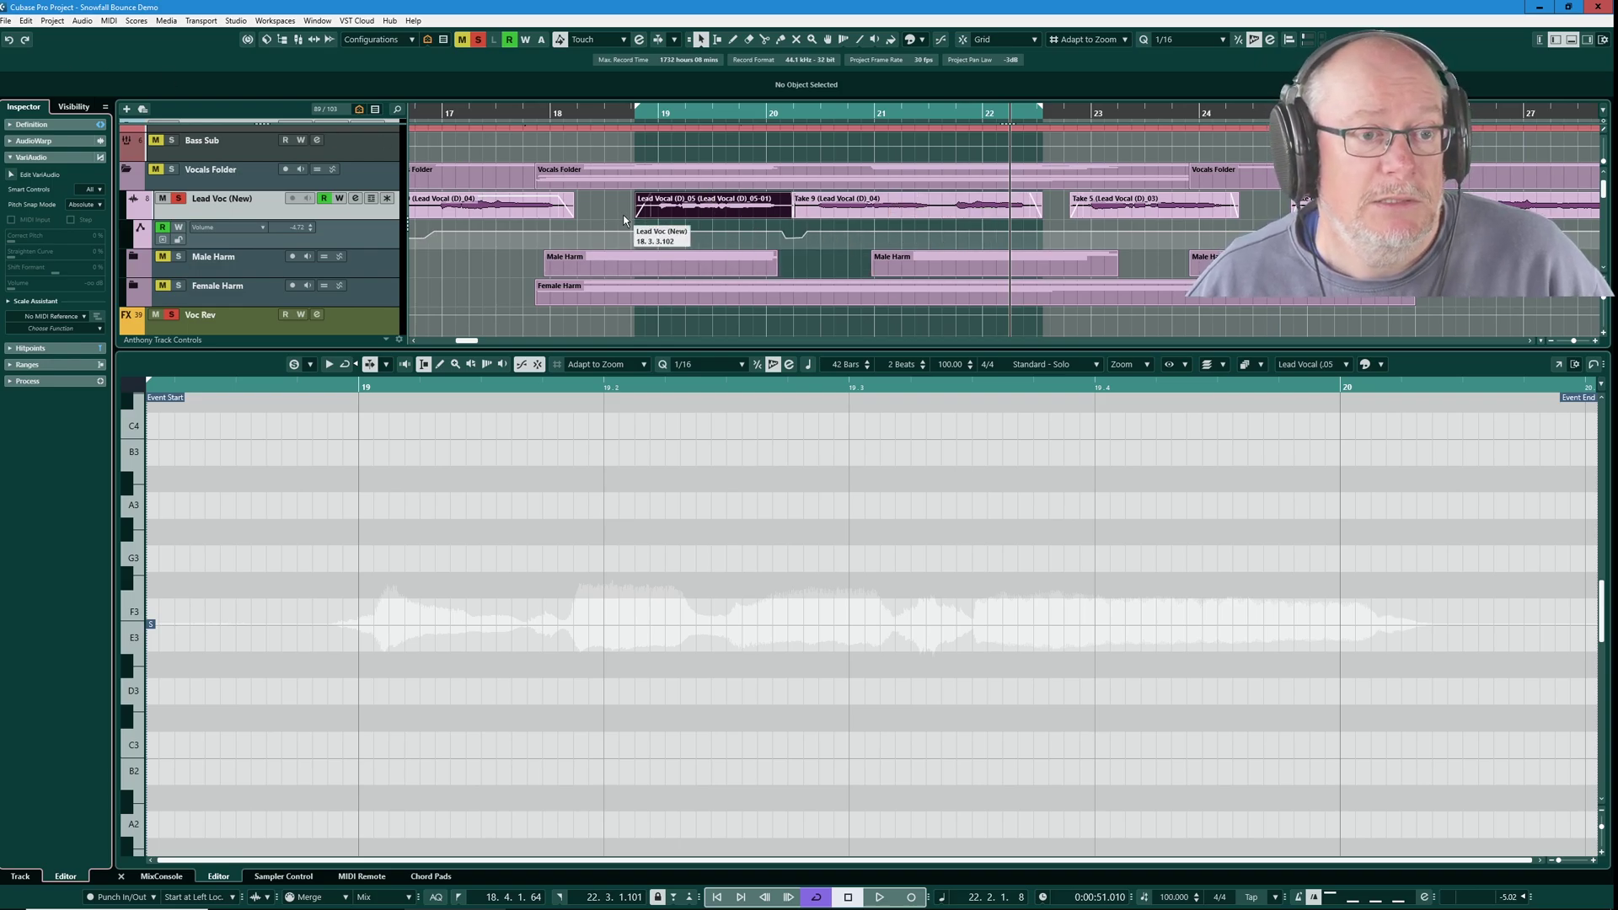
# Use Find Selected in Pool to highlight the new Lead Vocal (D)_05-01 file
pyautogui.click(82, 20)
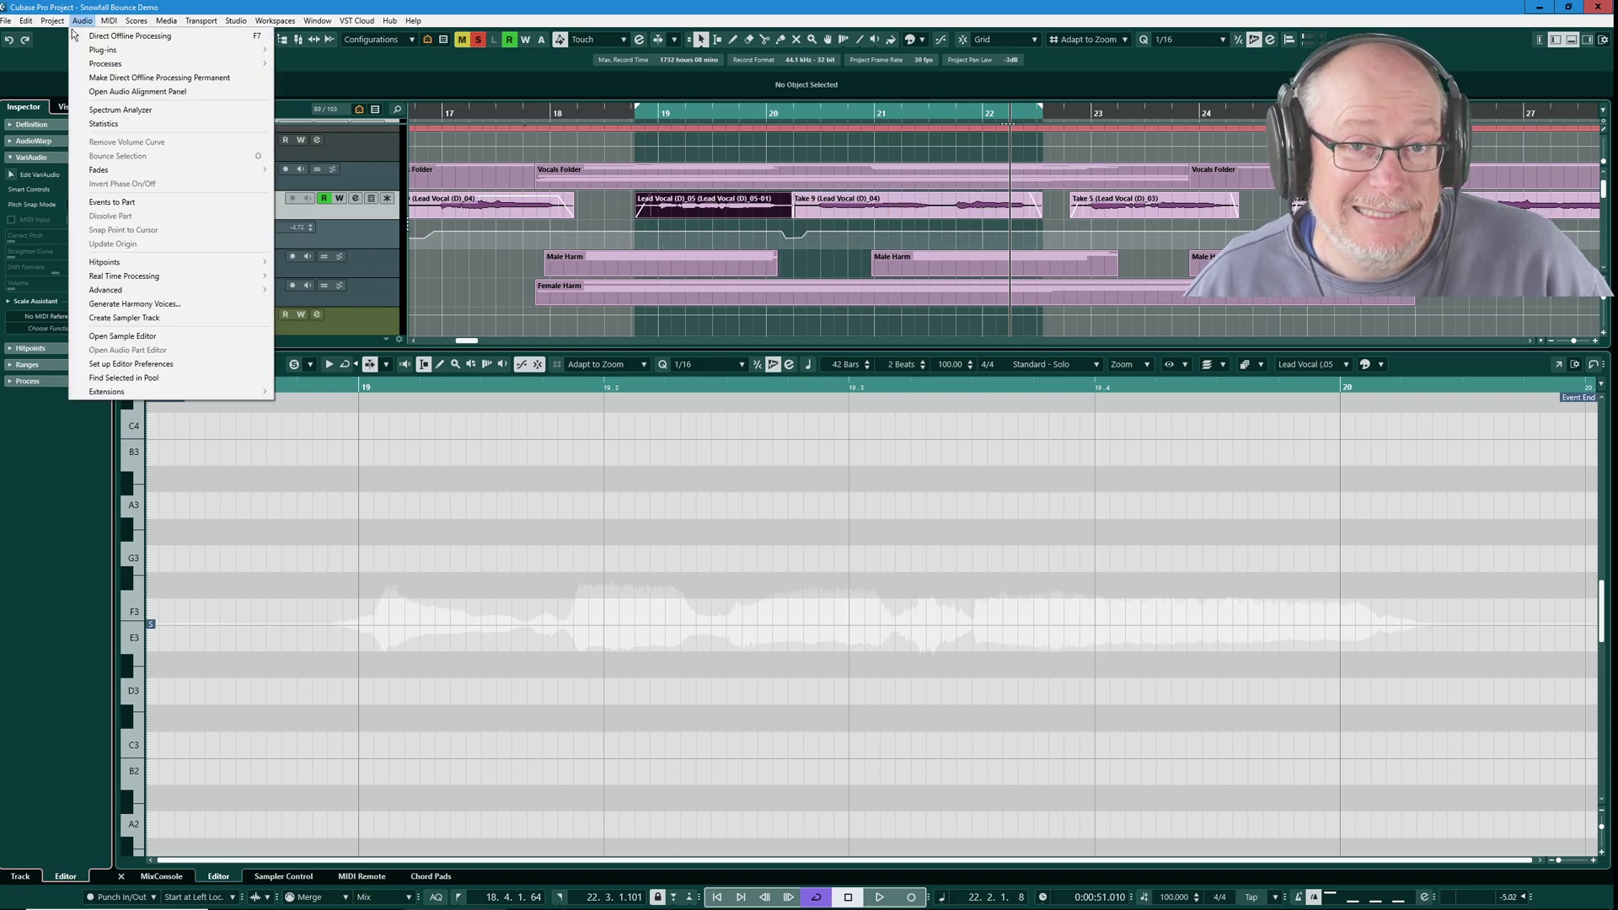
pyautogui.click(119, 377)
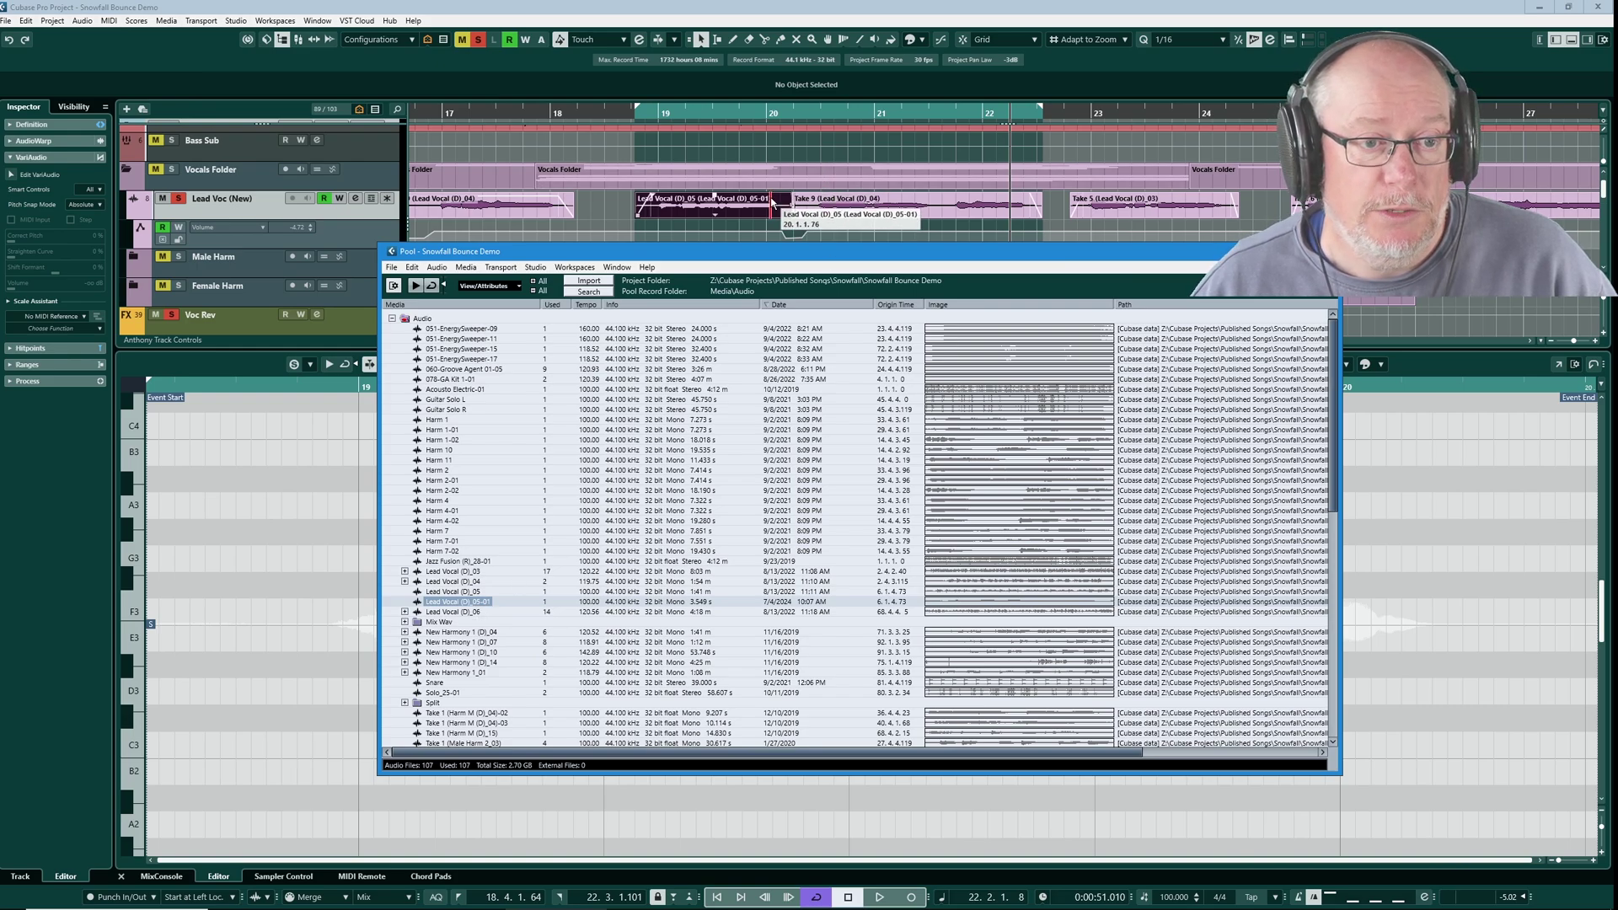
pyautogui.moveTo(772, 202); pyautogui.dragTo(792, 202)
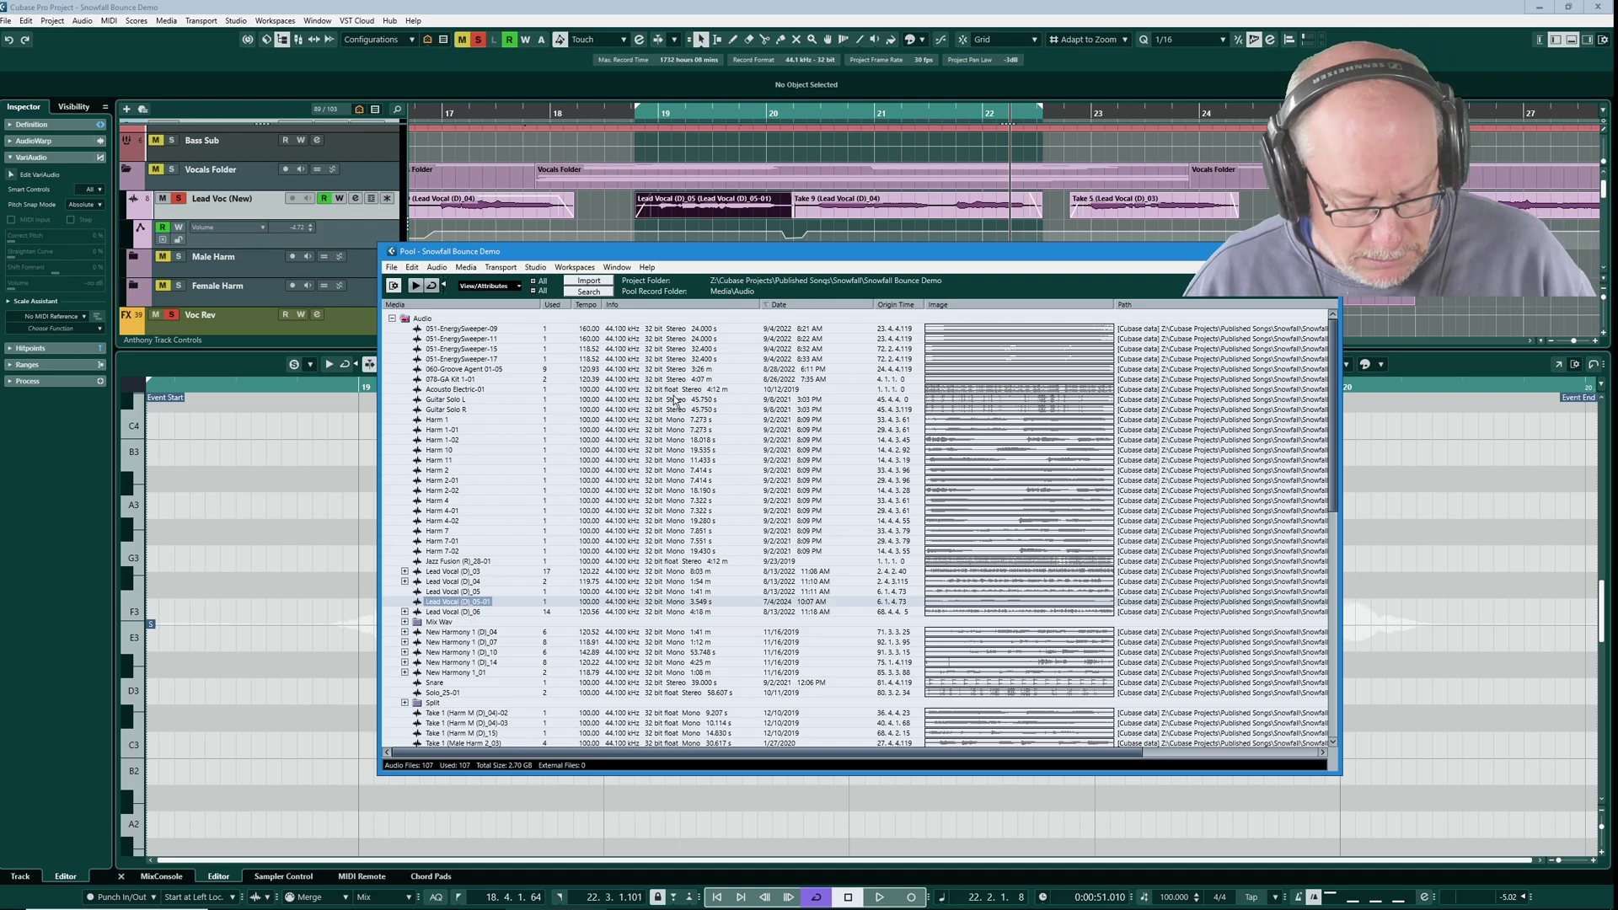
# Undo the flatten, then locate the Lead Vocal (D)_05 clip in the Pool
pyautogui.hotkey('ctrl', 'h')
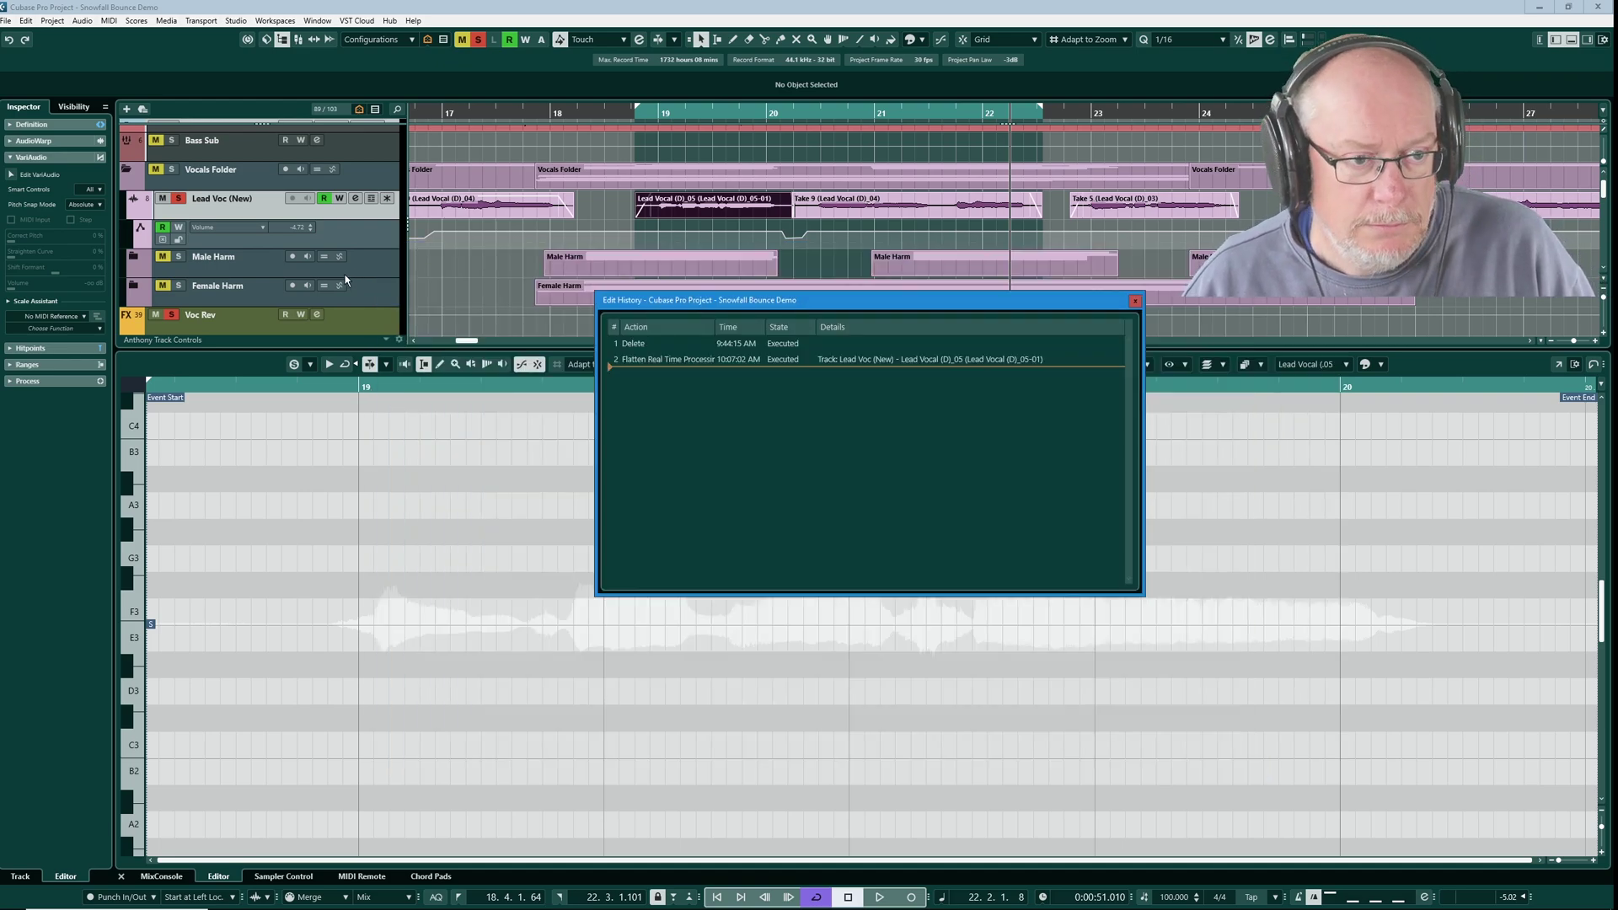
pyautogui.hotkey('ctrl', 'z')
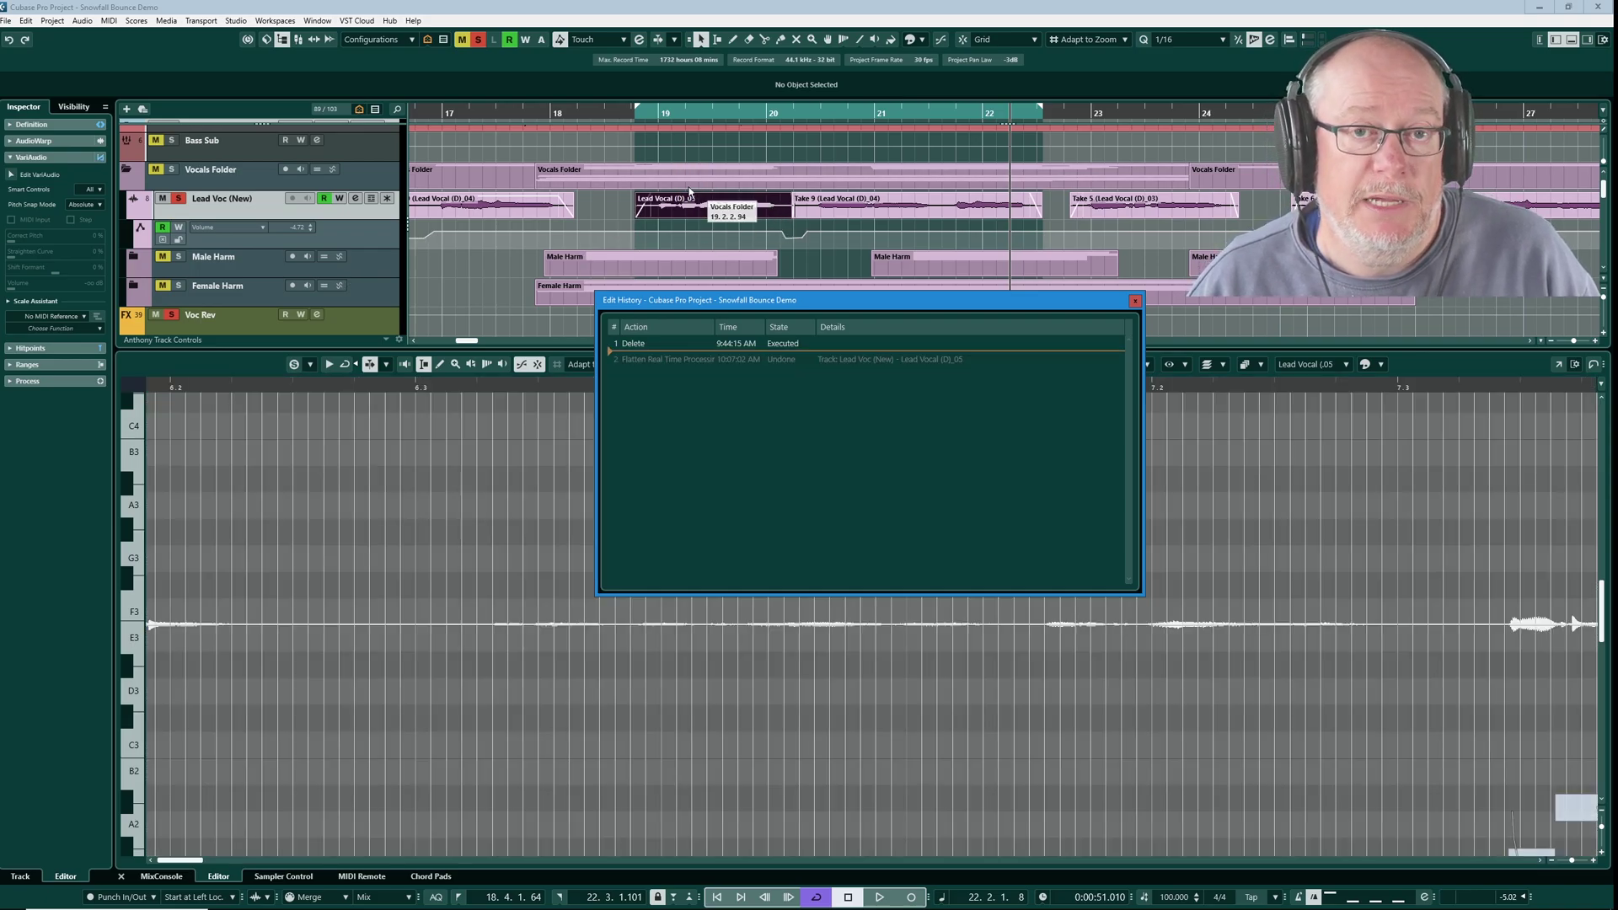
pyautogui.click(82, 21)
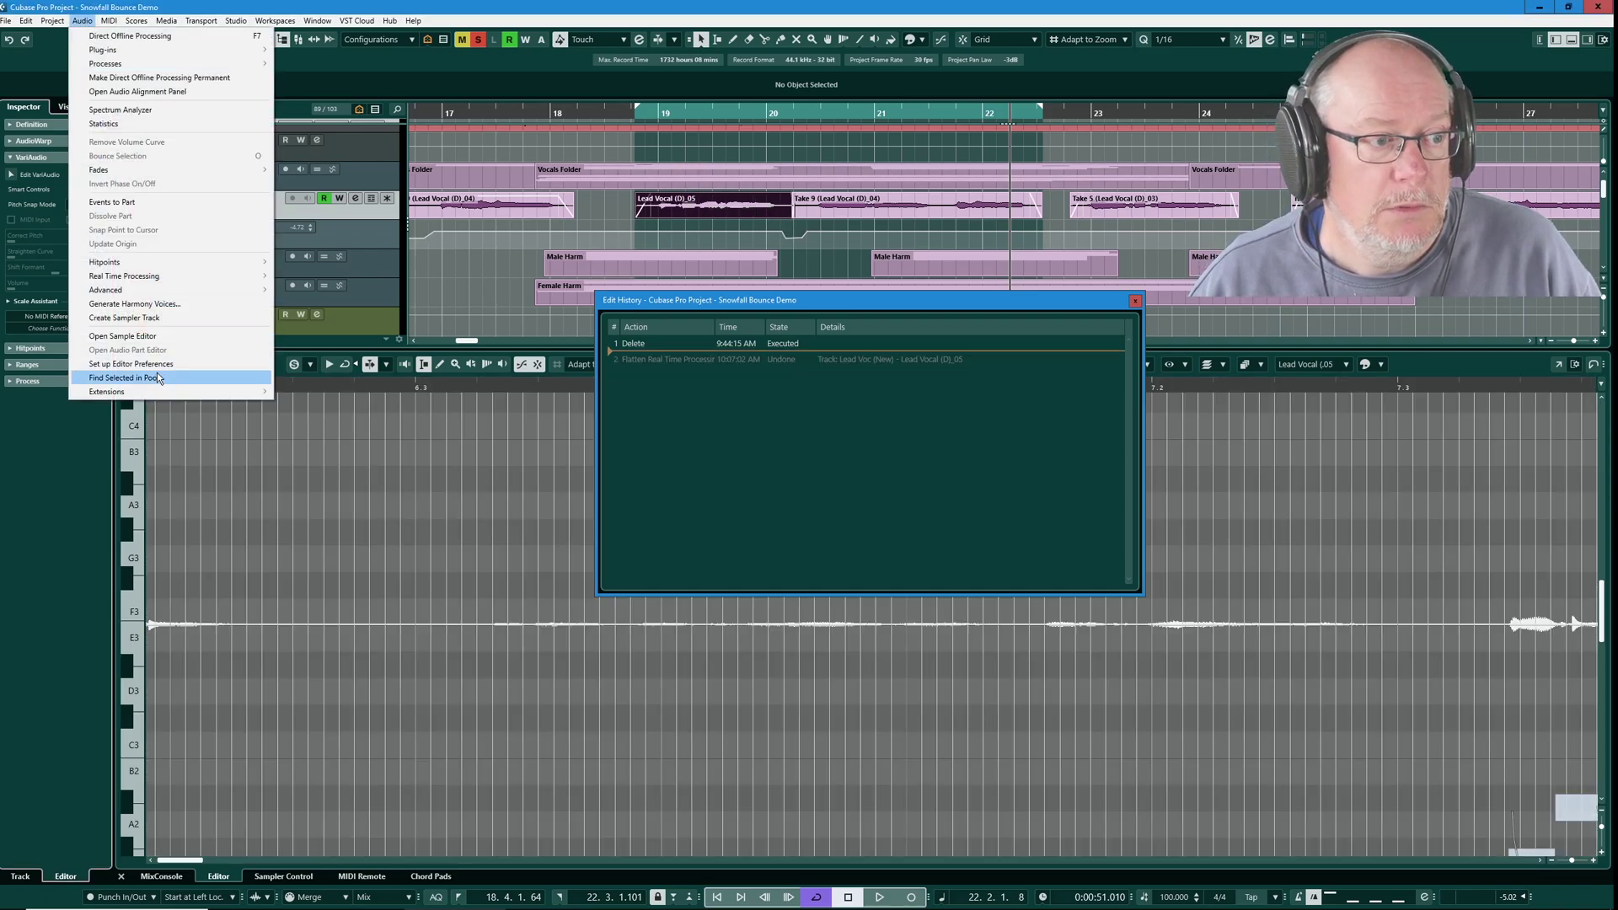
pyautogui.click(157, 378)
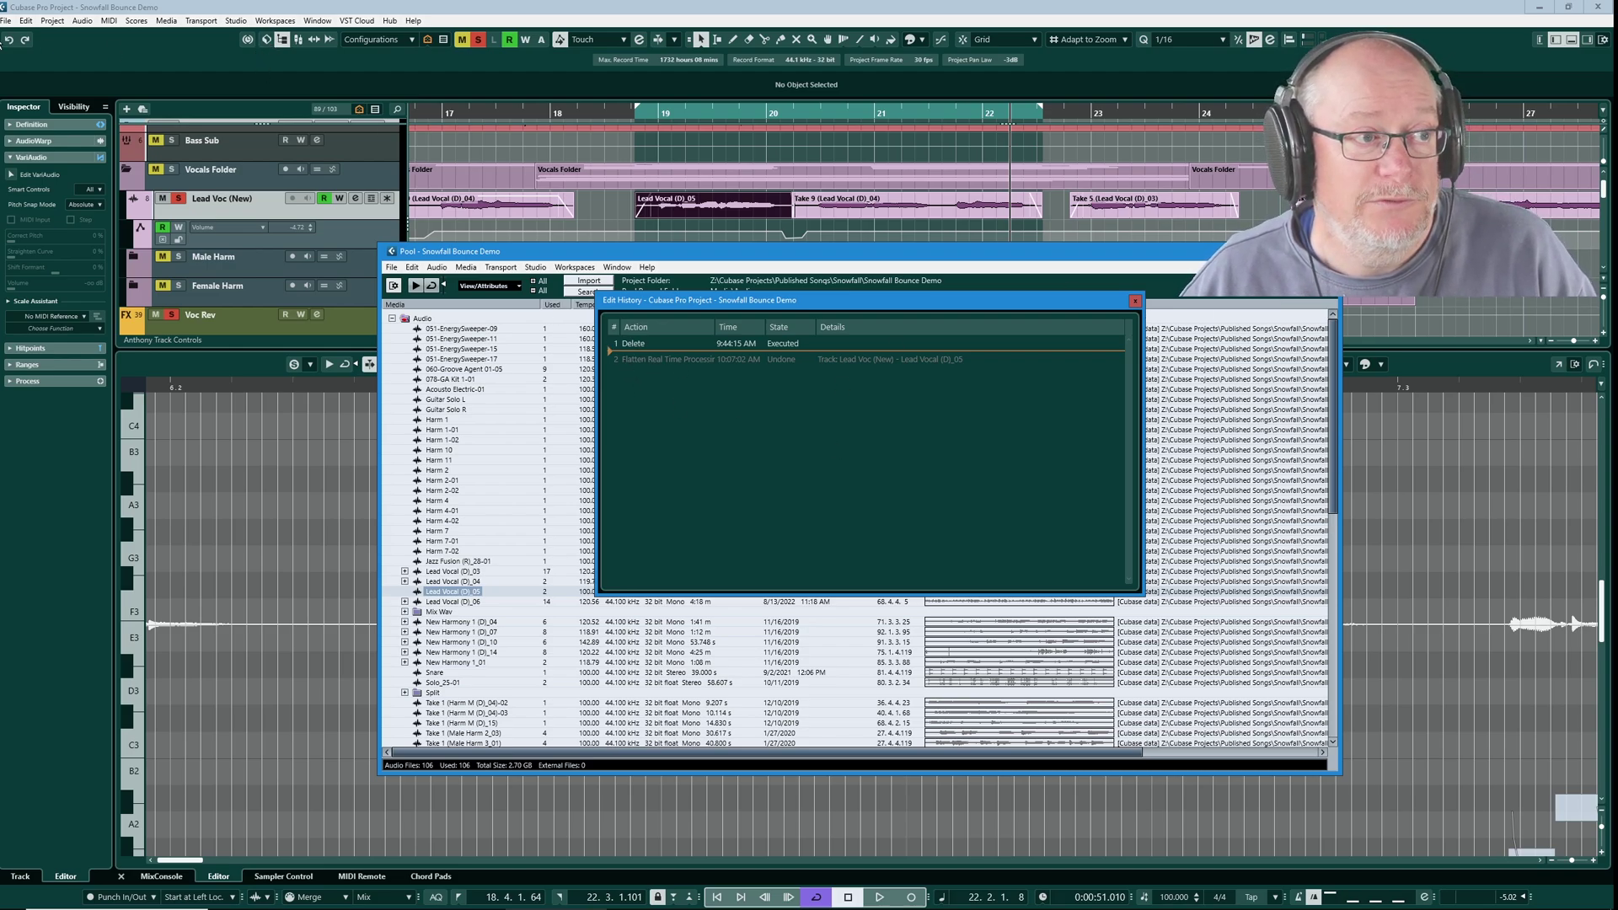
# Redo then undo the flatten, close Edit History, and reselect Lead Vocal (D)_05
pyautogui.click(26, 41)
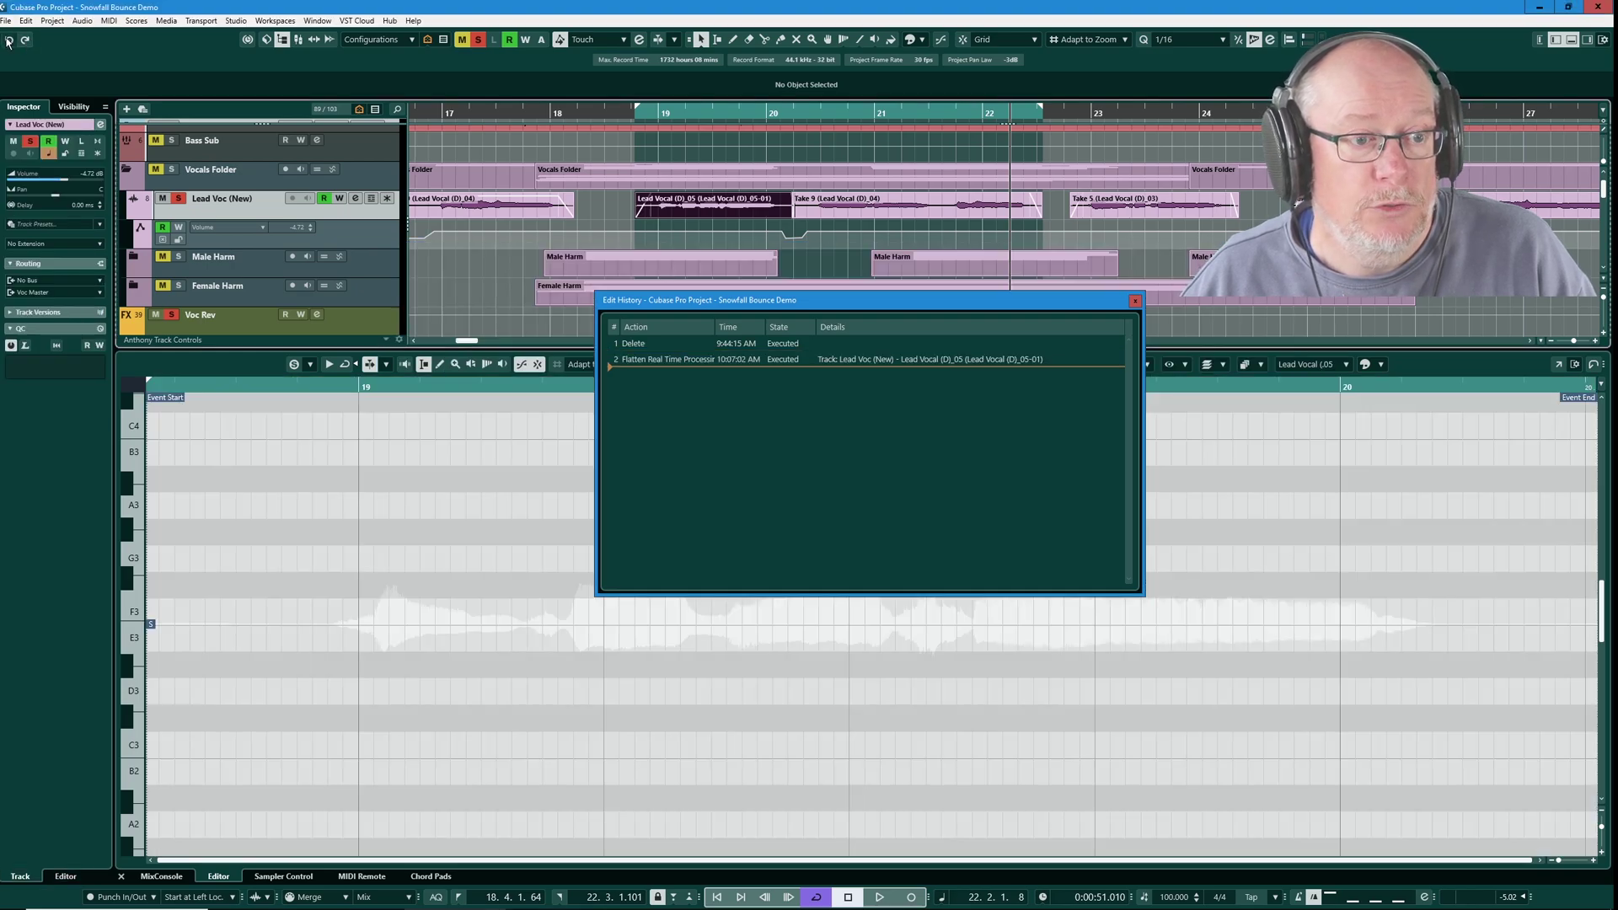
pyautogui.click(8, 40)
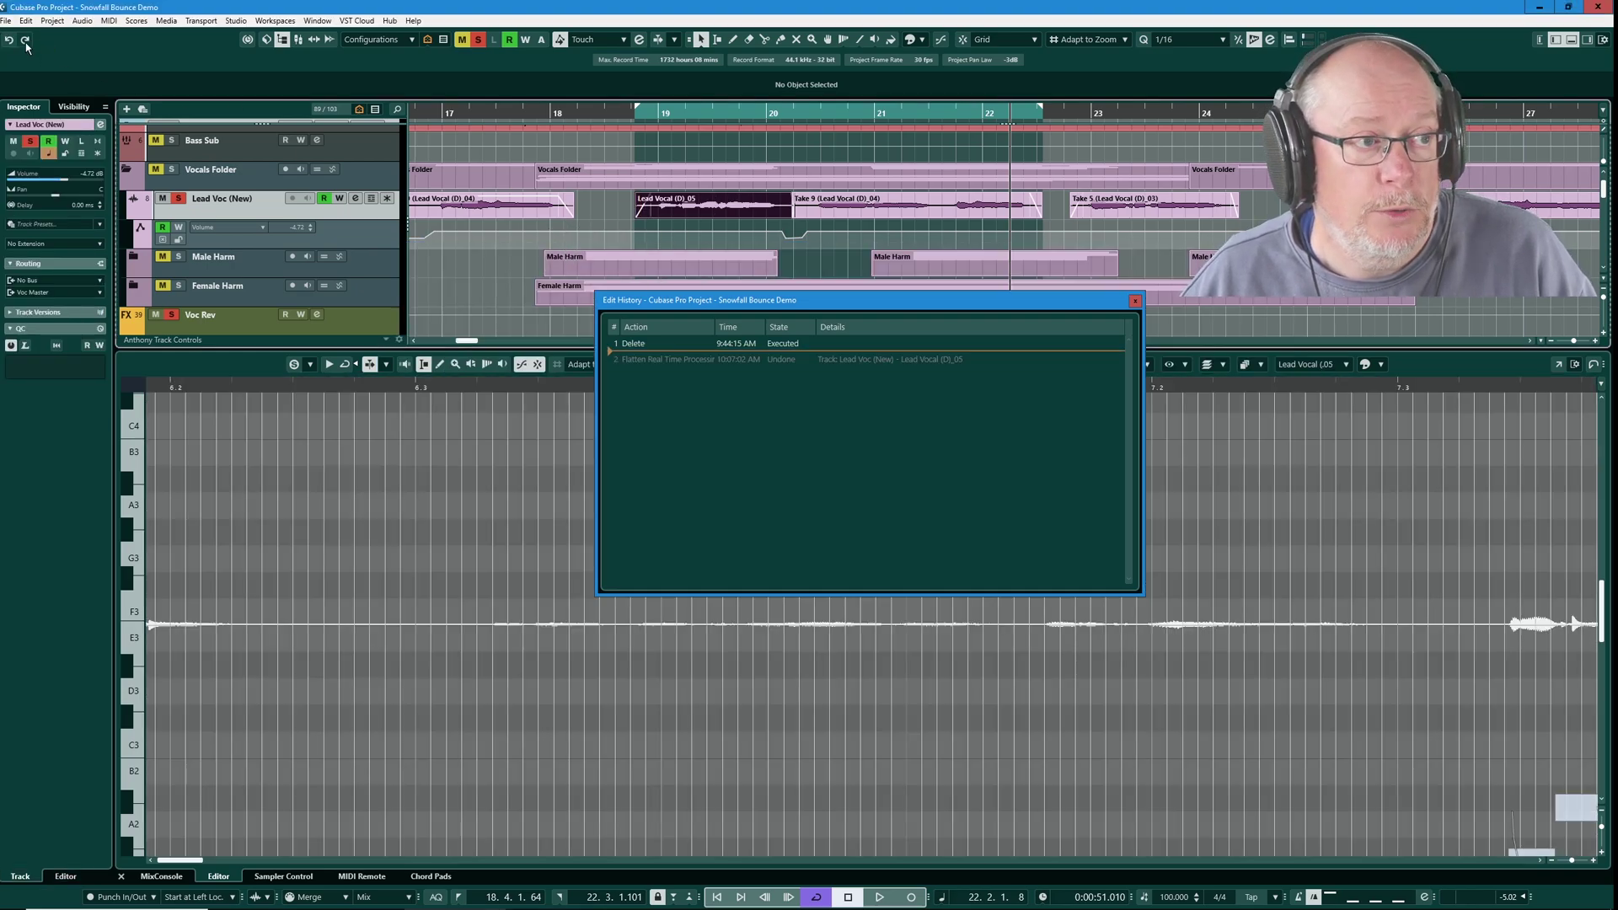
pyautogui.click(710, 212)
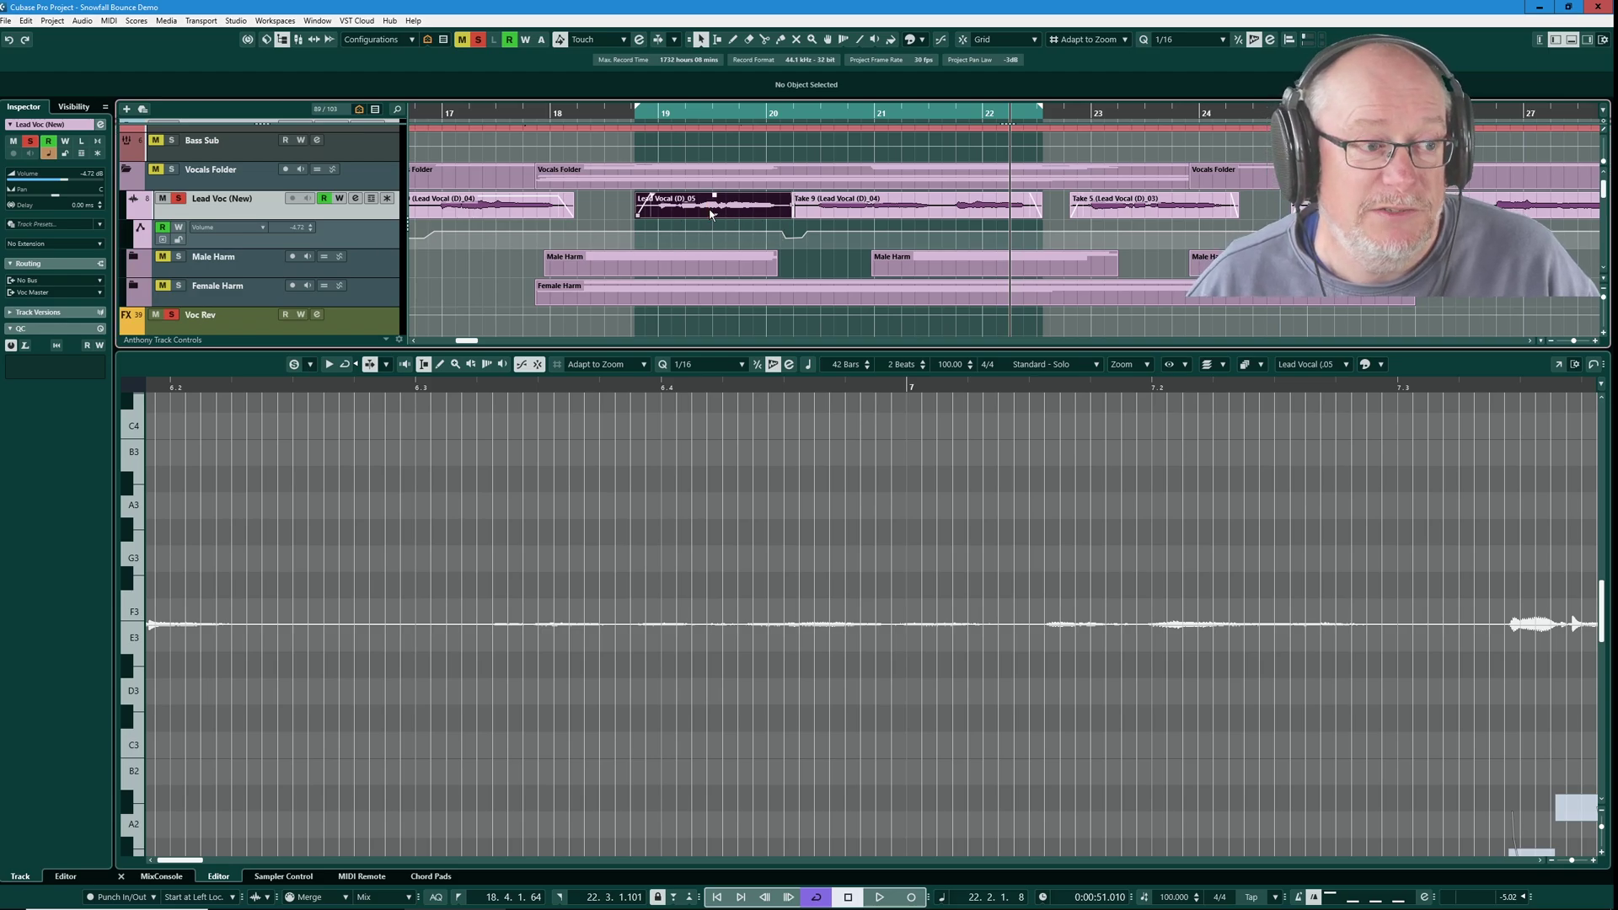
pyautogui.click(710, 212)
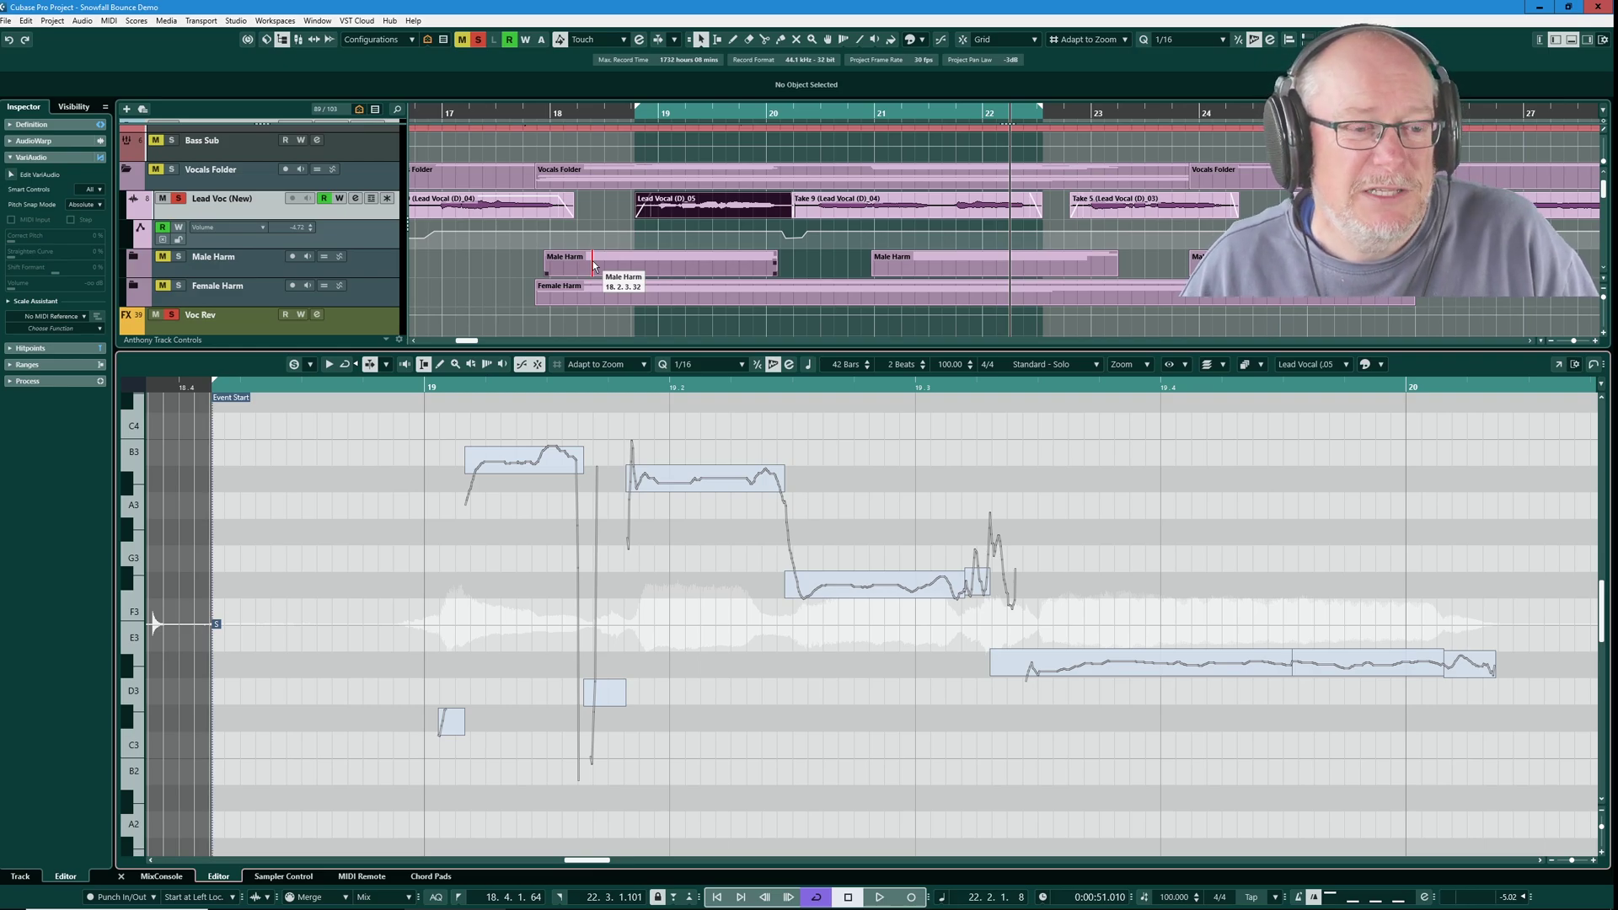
# Normalize Lead Vocal (D)_05 to -0.10 dB peak with F7, then close Direct Offline Processing
pyautogui.click(718, 220)
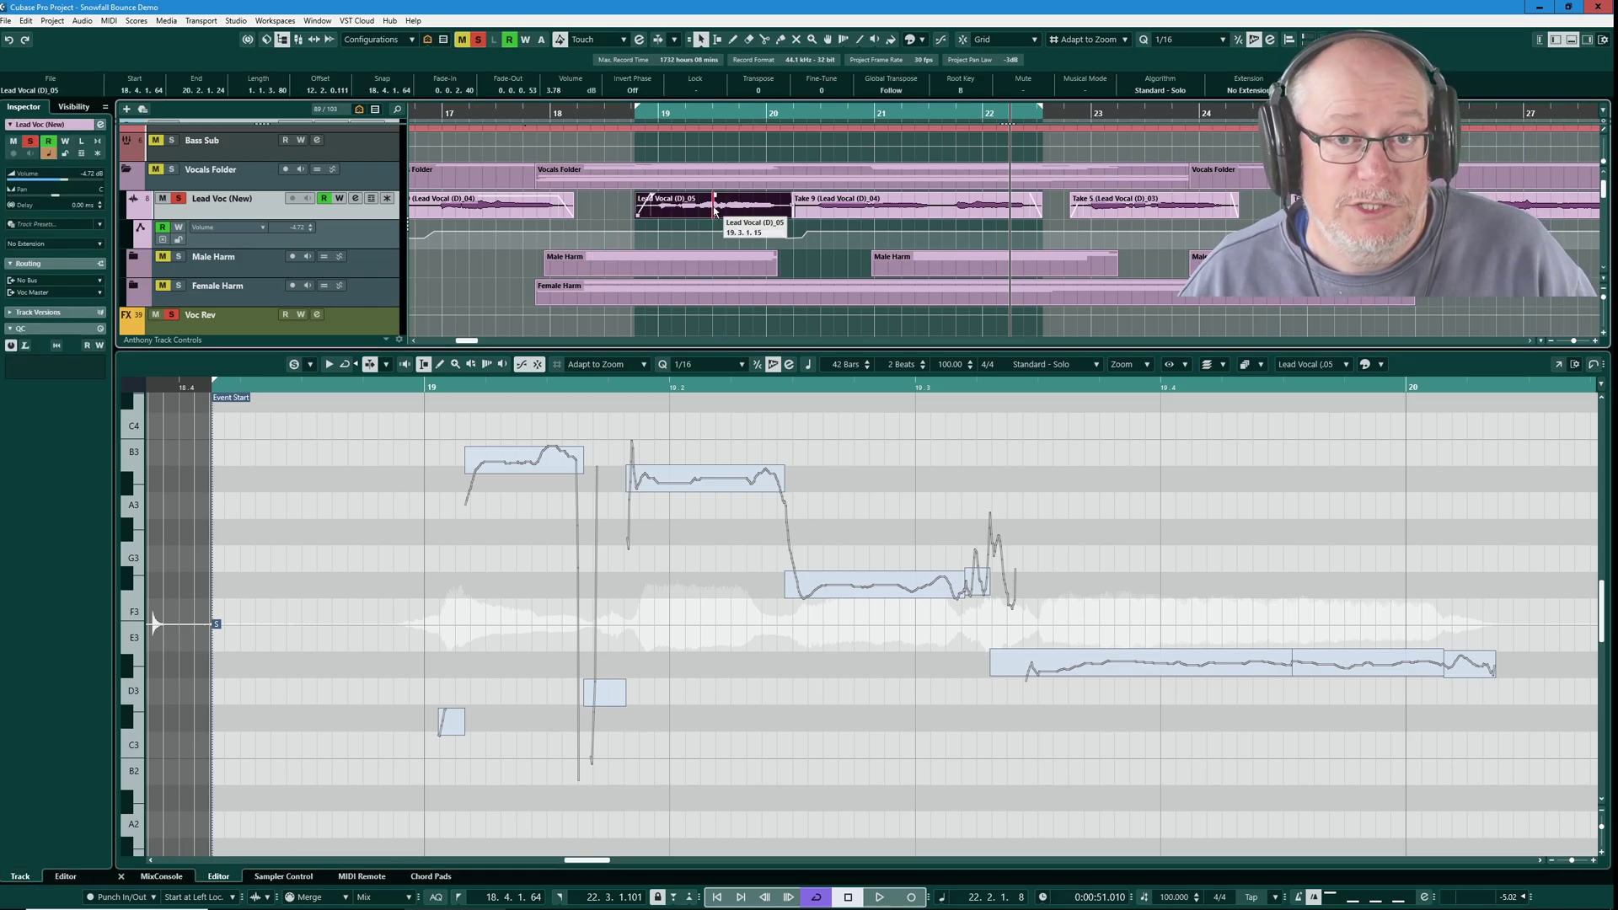
pyautogui.press('F7')
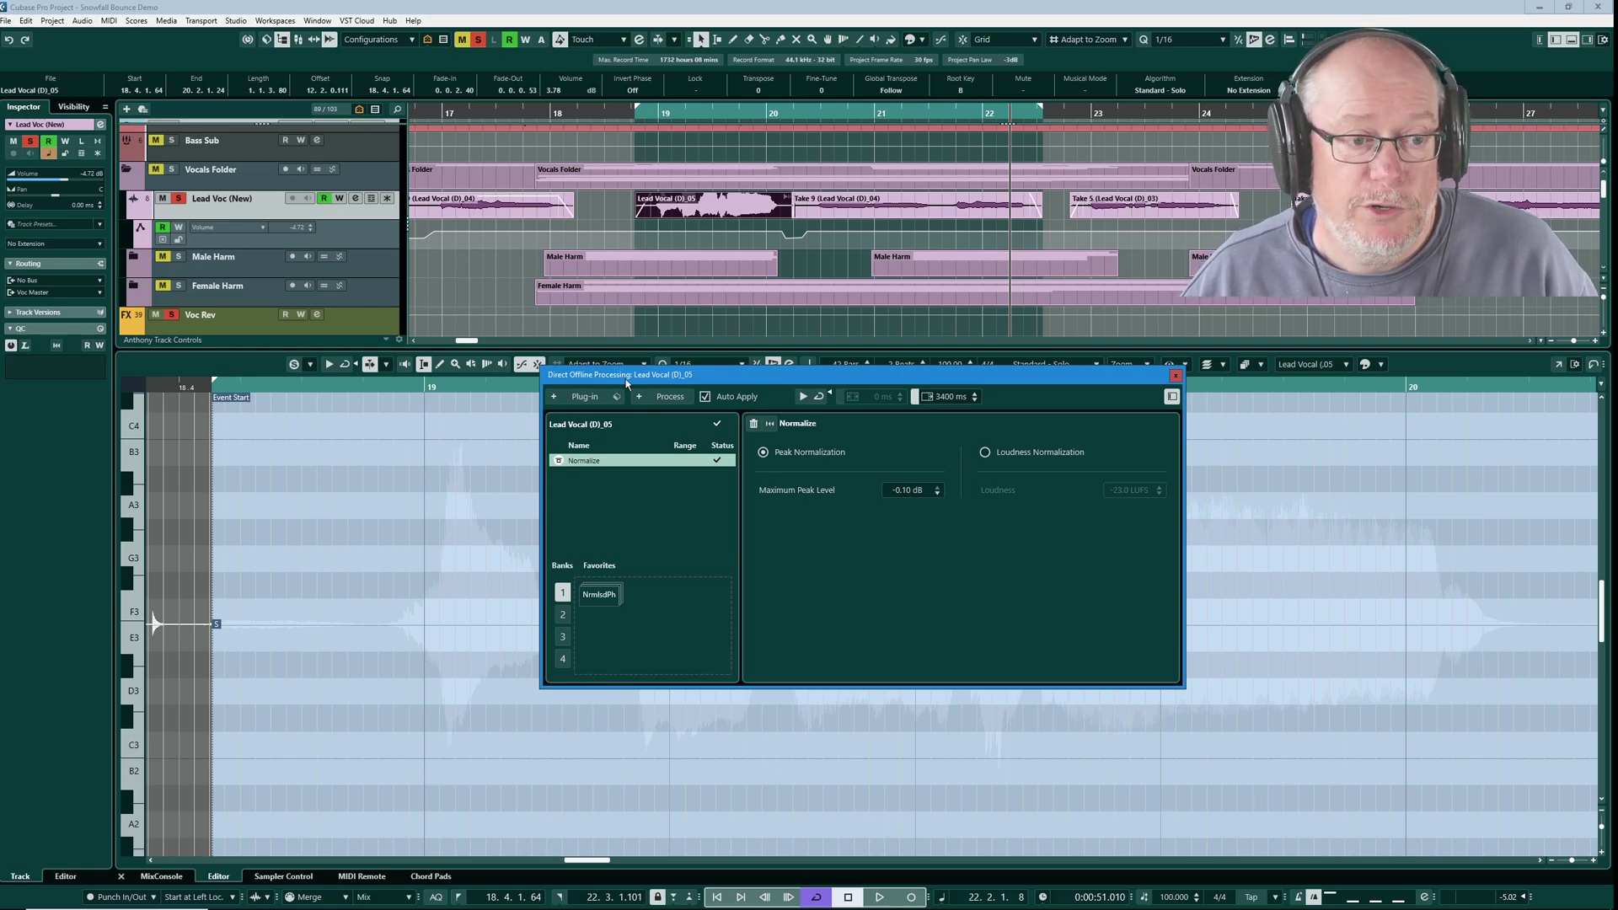
pyautogui.moveTo(665, 379); pyautogui.dragTo(639, 353)
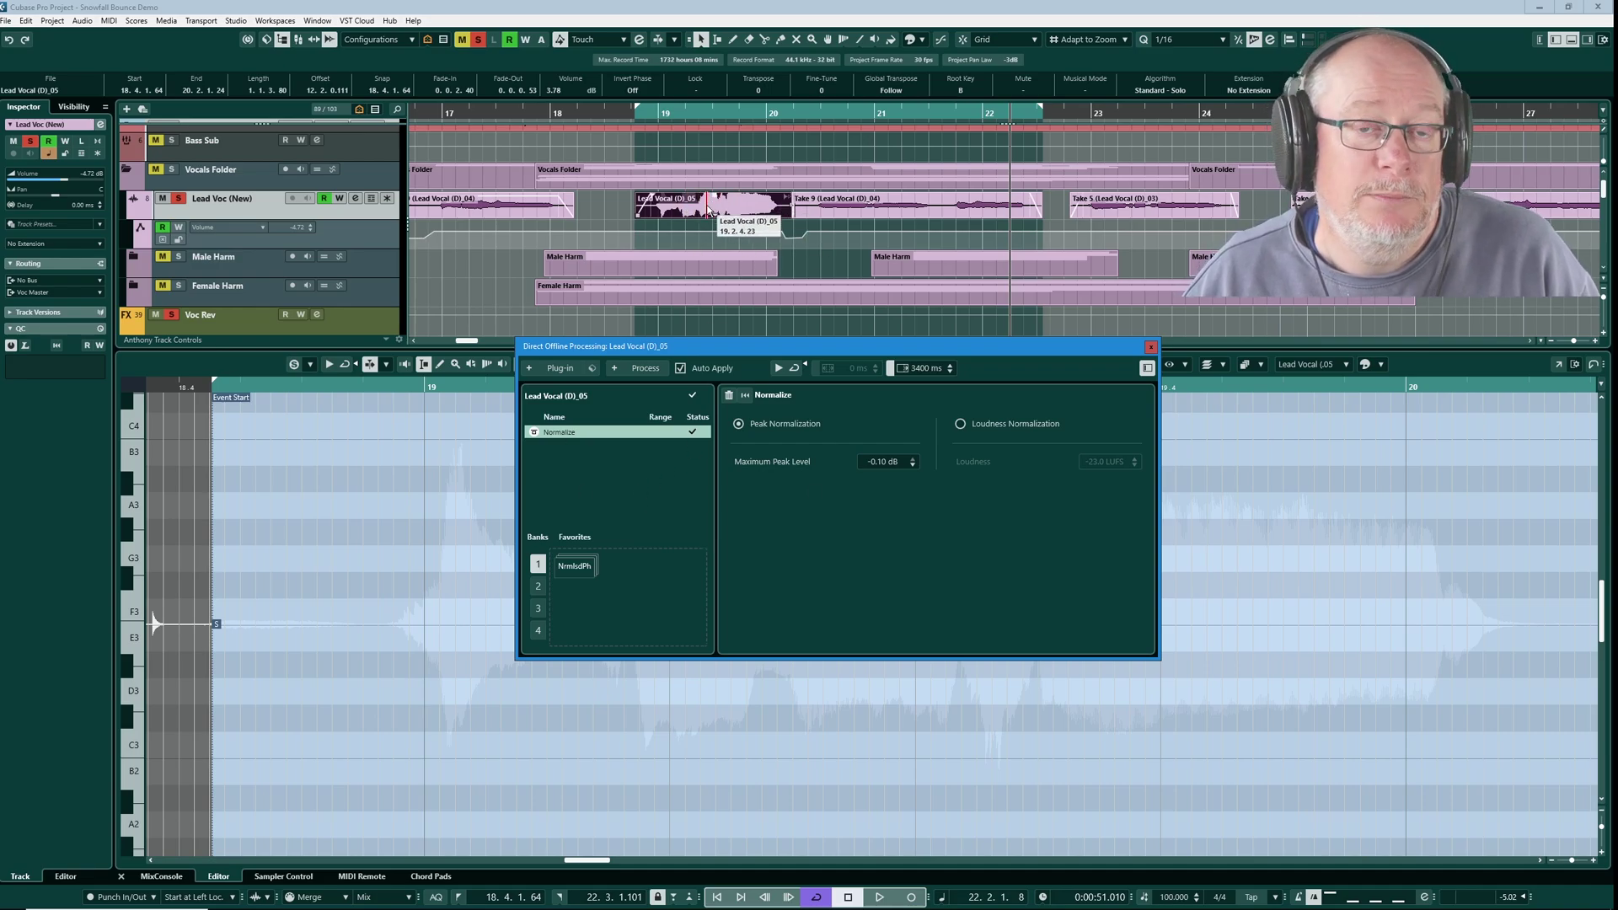
pyautogui.press('F7')
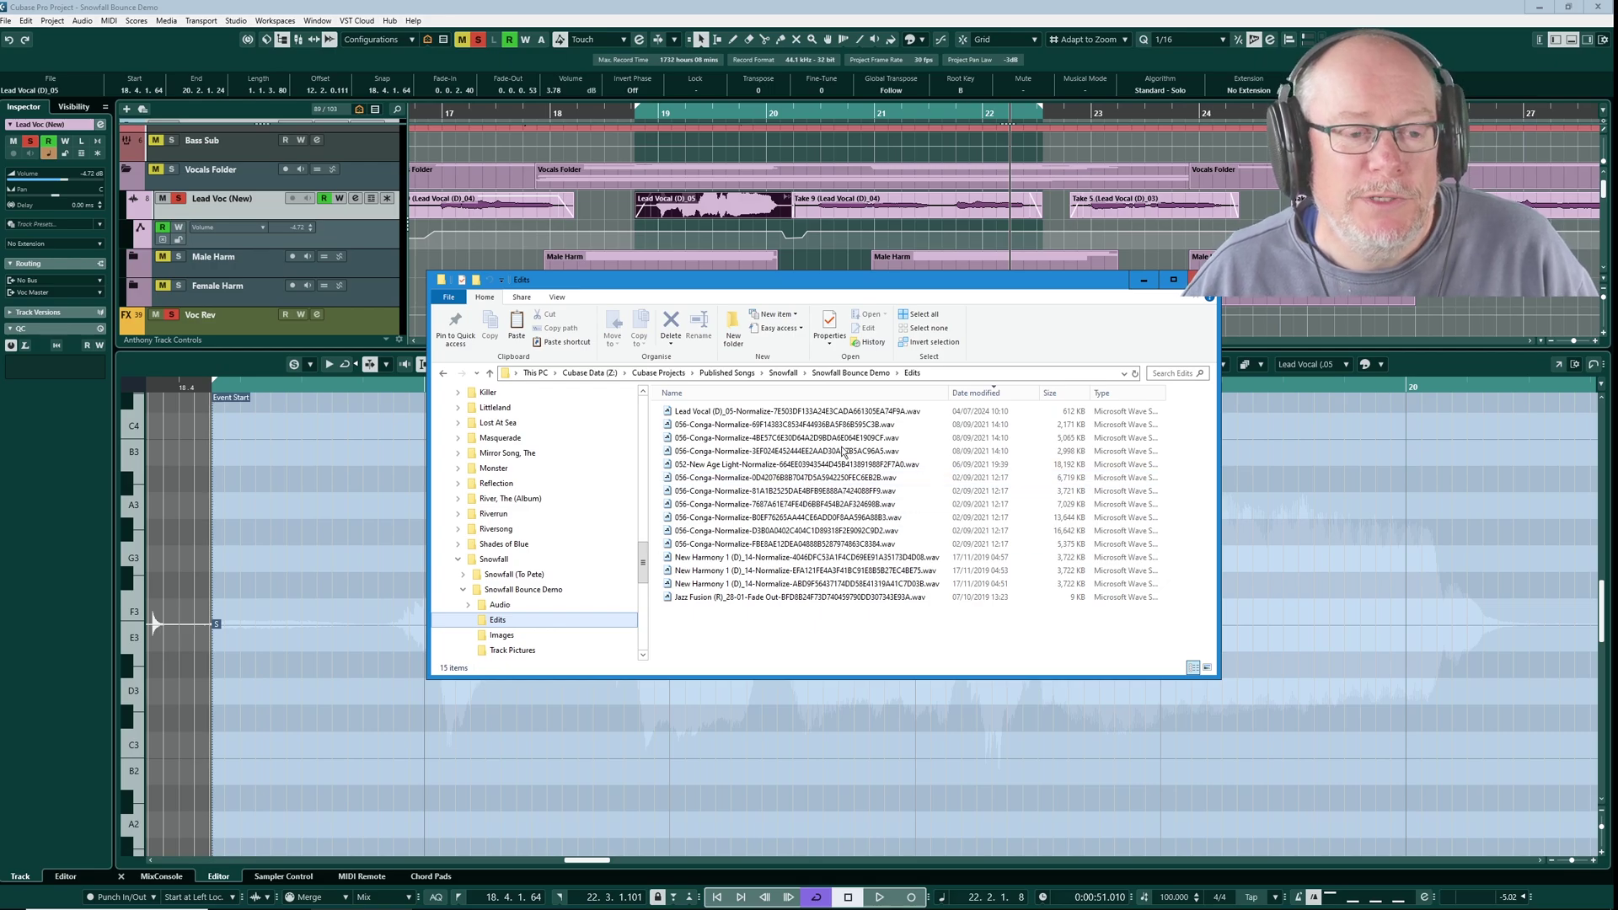
# Select the Lead Vocal (D)_05-Normalize wav in the Edits folder and return to Cubase
pyautogui.click(757, 413)
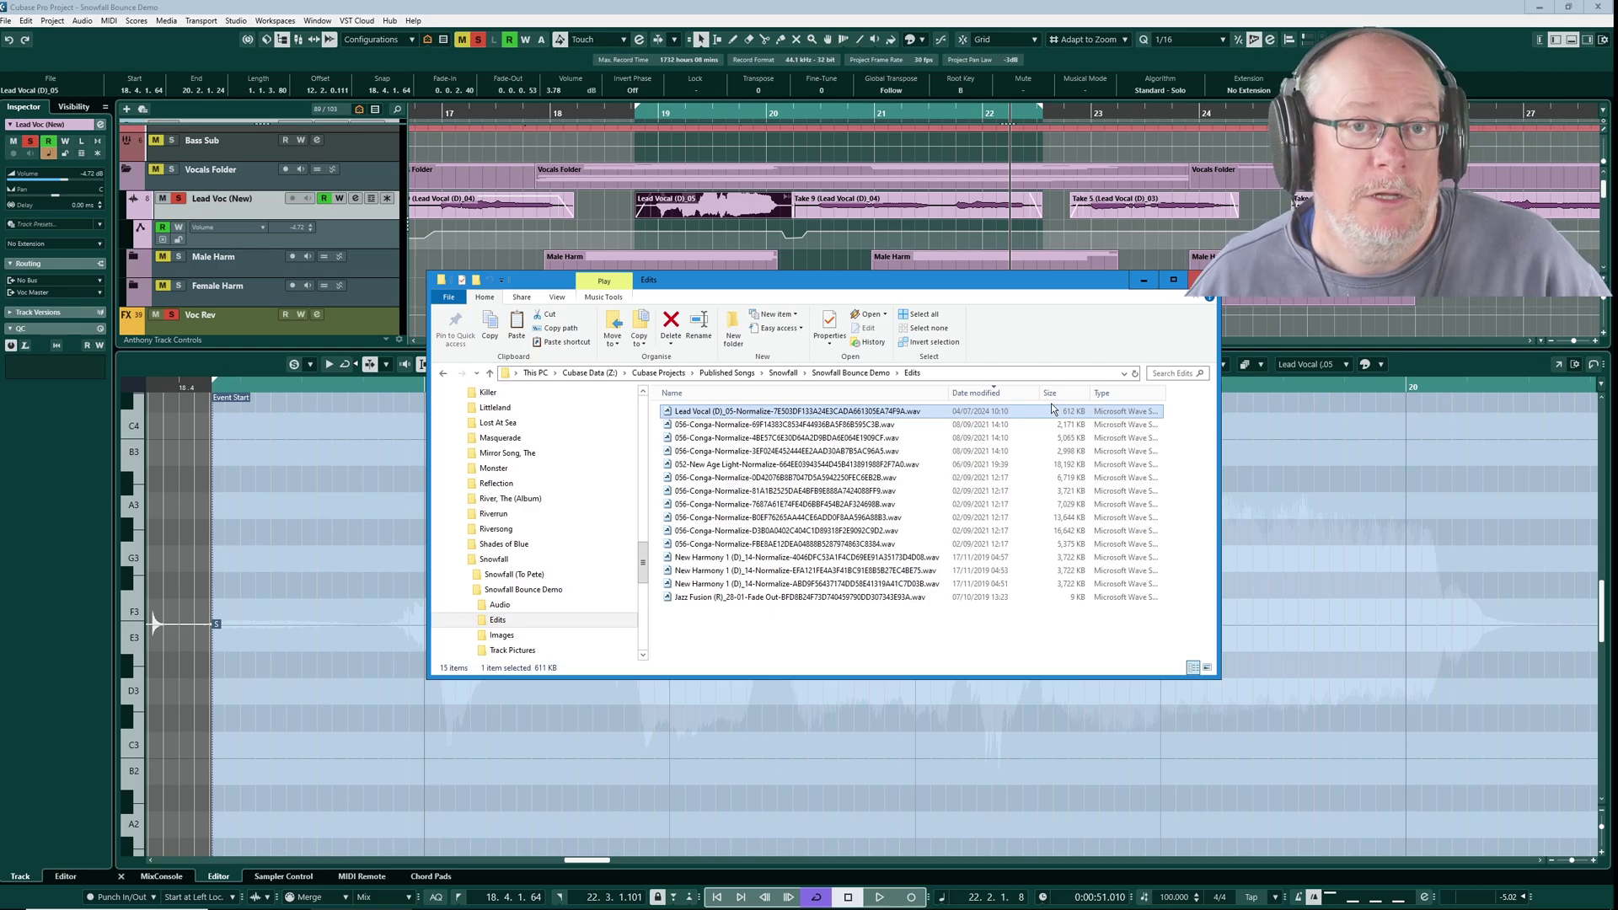
pyautogui.hotkey('alt', 'Tab')
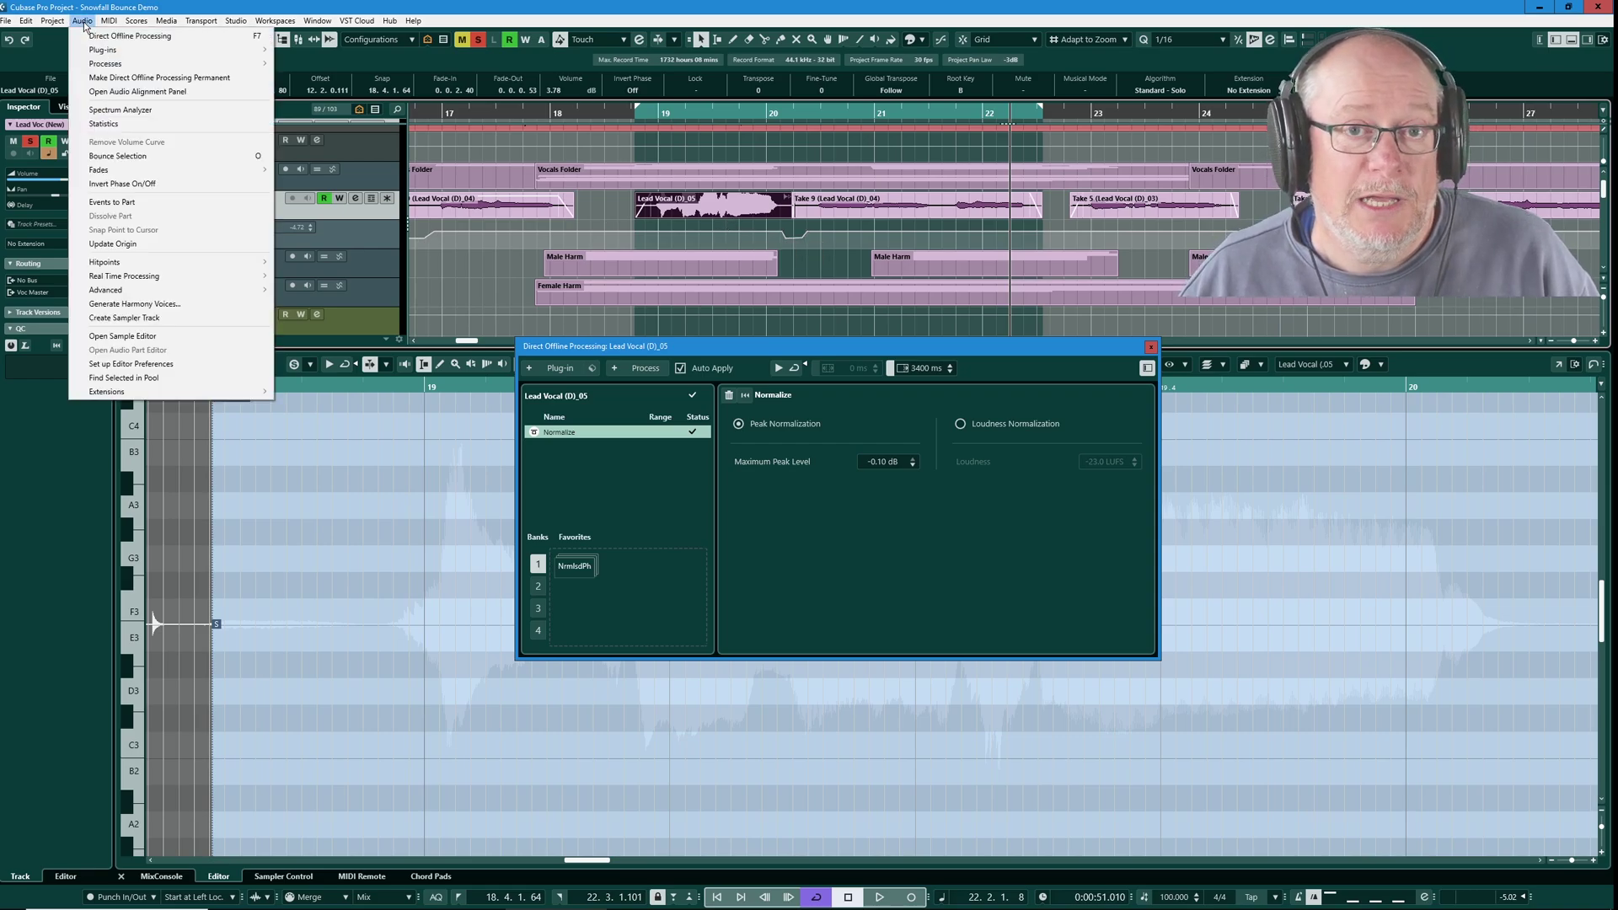
# Check the clip's file in the Pool, then hide the Pool
pyautogui.click(124, 378)
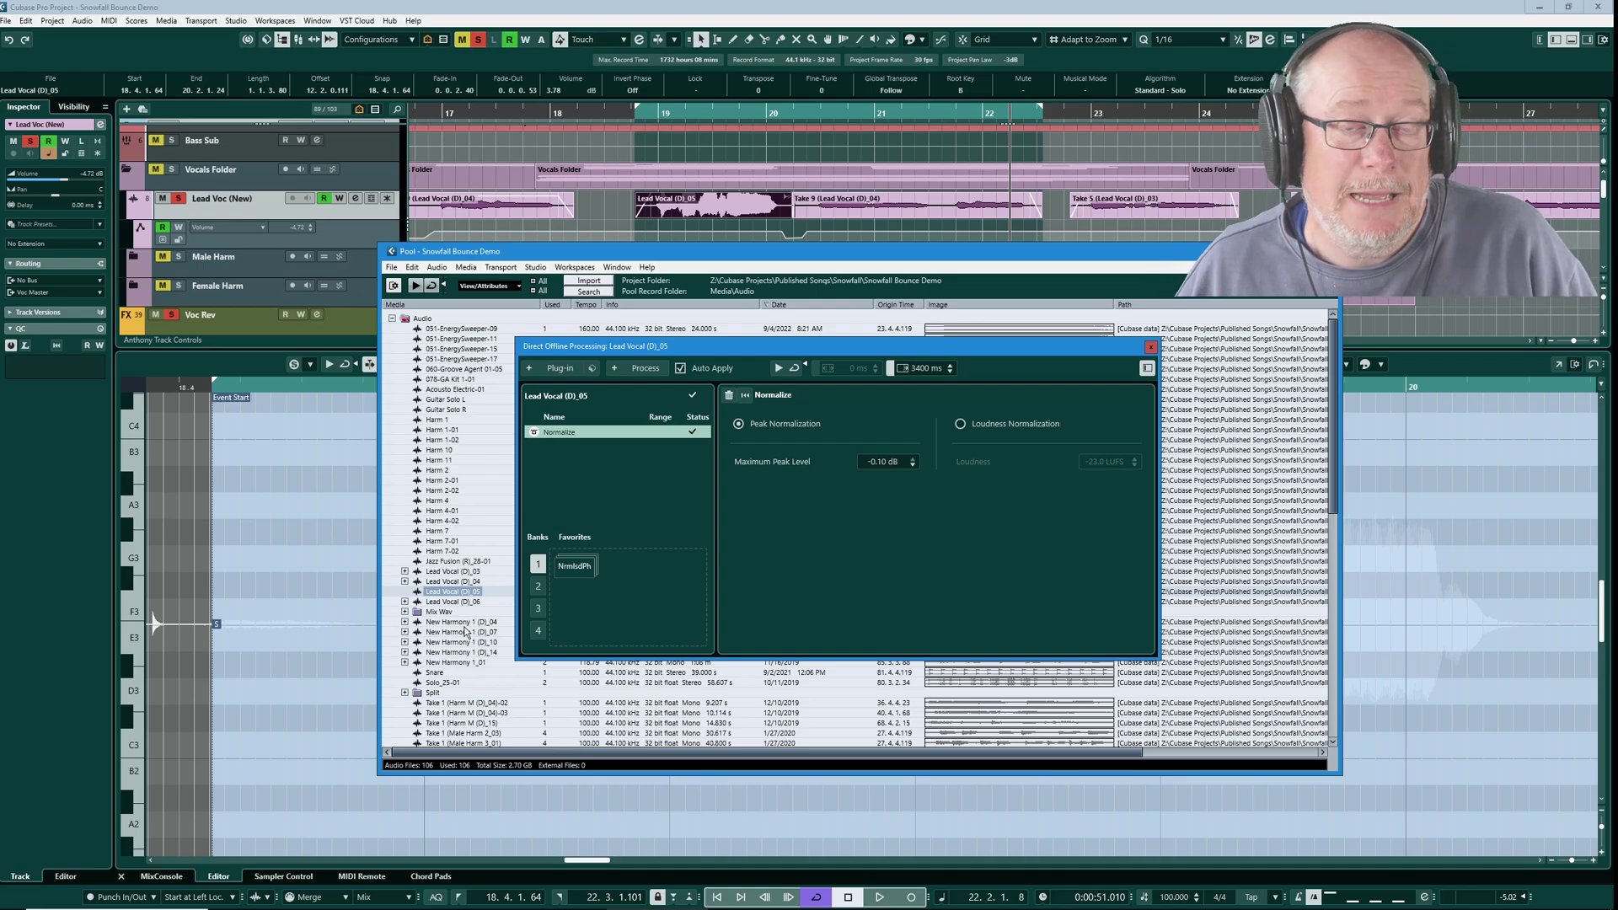
pyautogui.hotkey('ctrl', 'p')
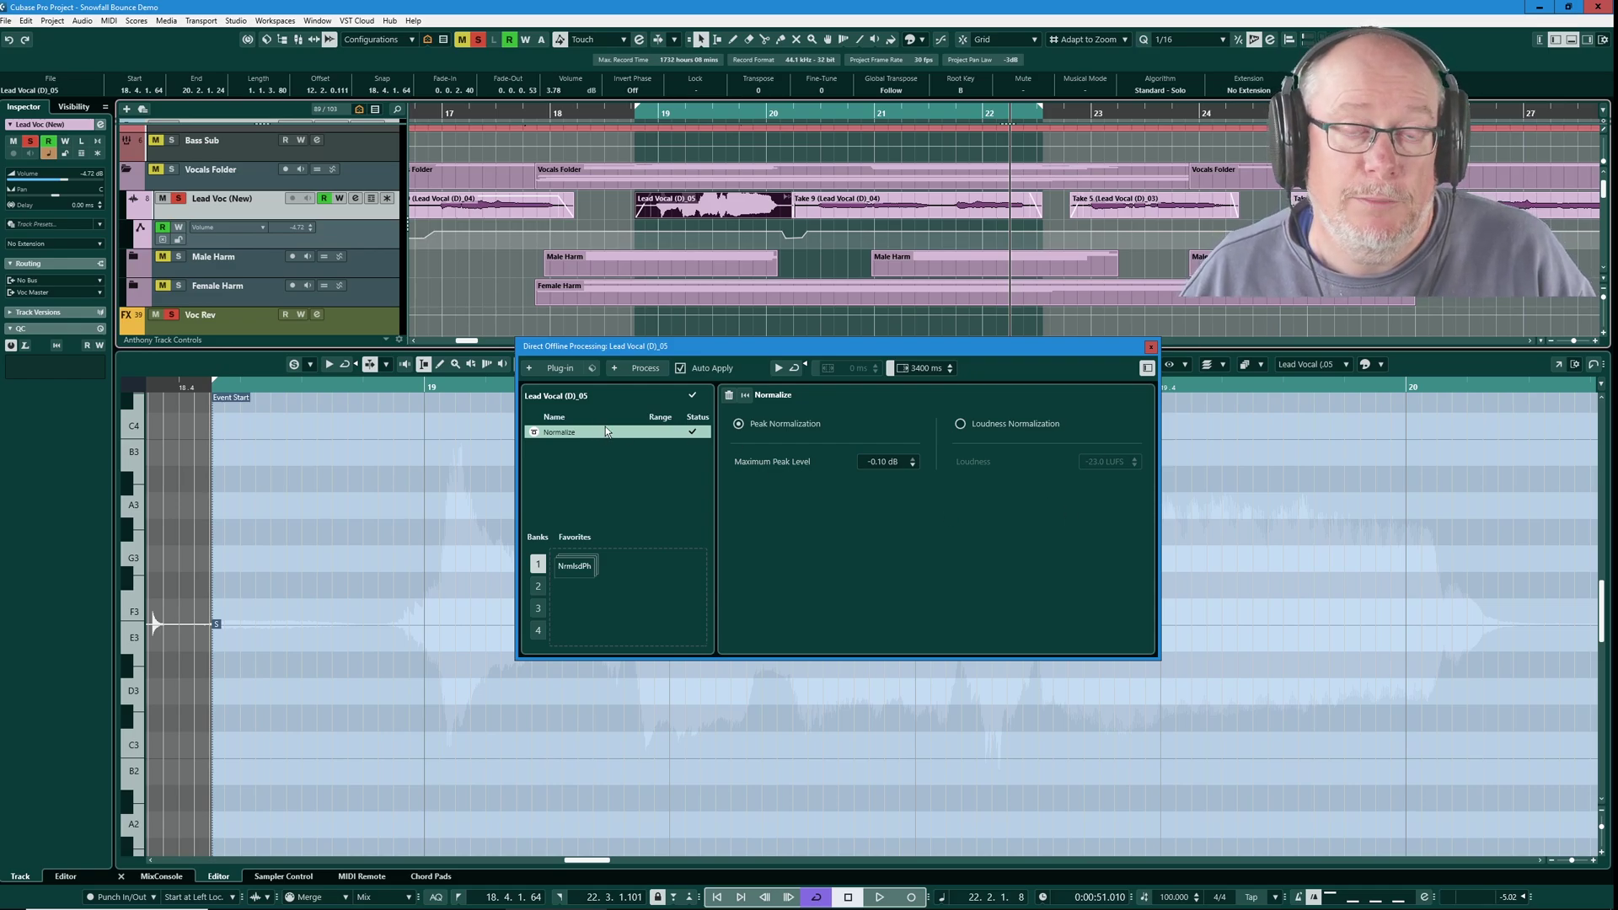
pyautogui.moveTo(642, 348); pyautogui.dragTo(651, 337)
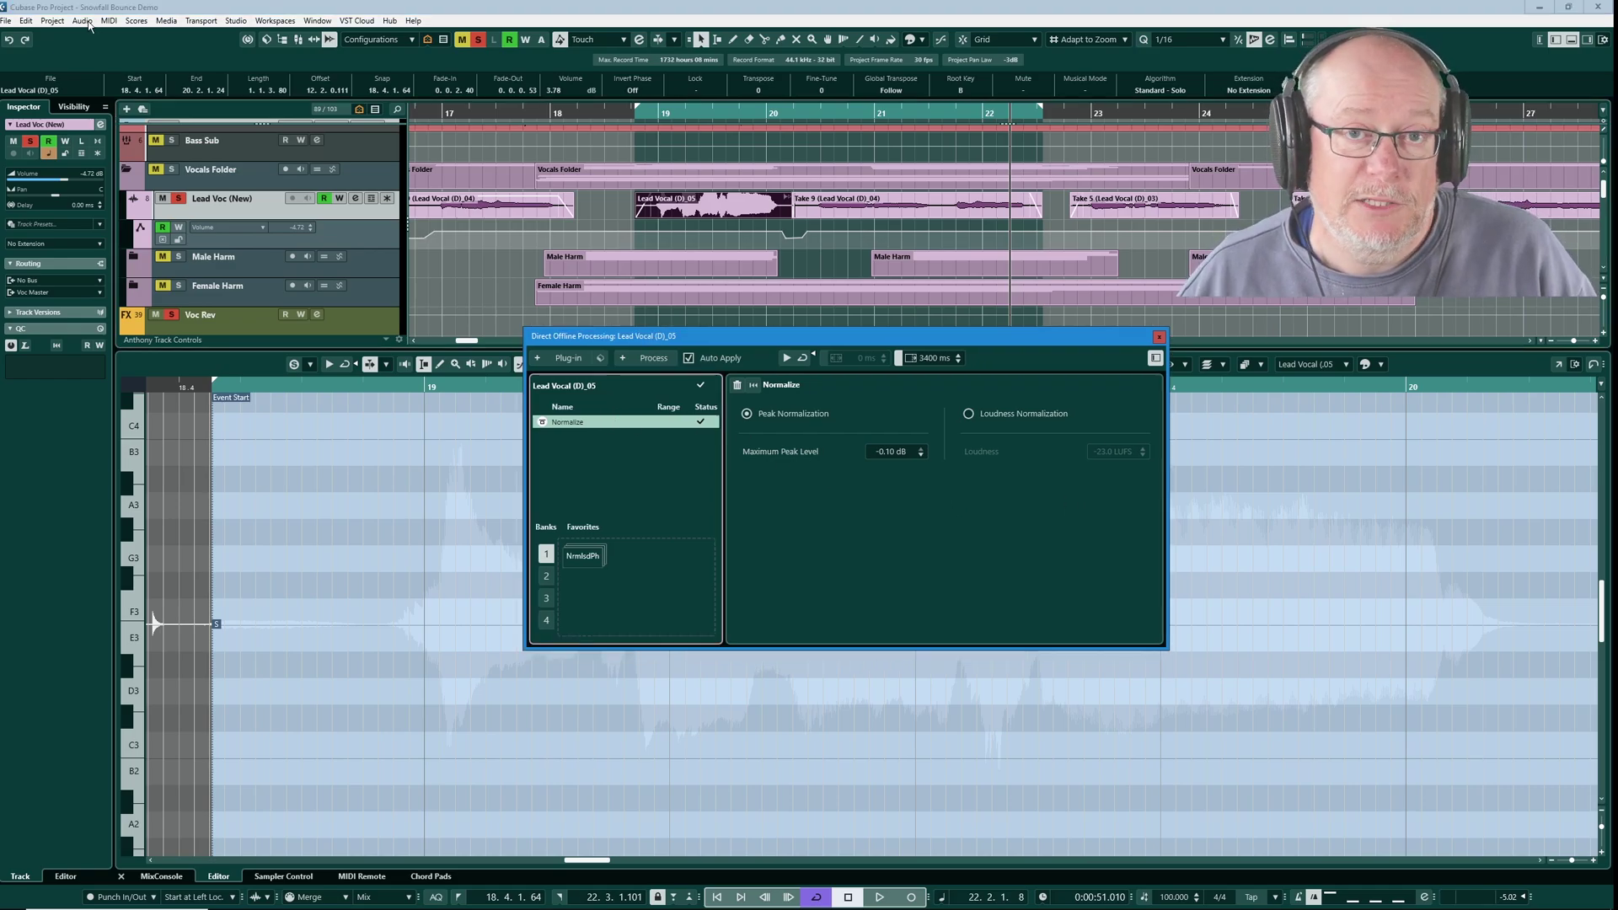
# Review the offline process list, then choose Make Direct Offline Processing Permanent
pyautogui.click(89, 26)
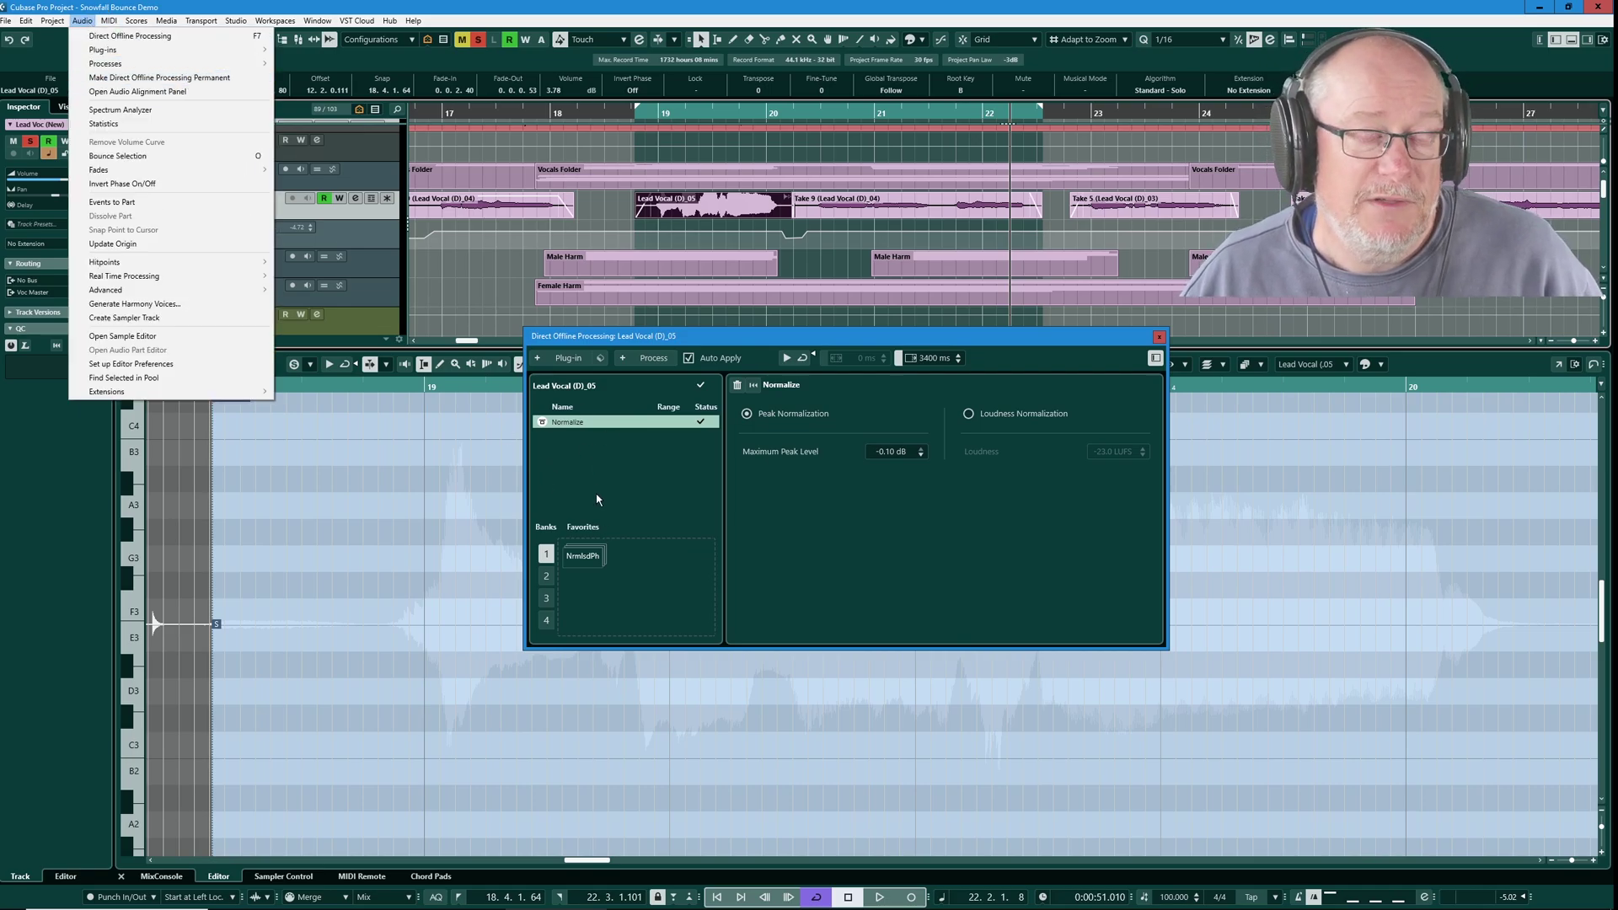
pyautogui.click(657, 359)
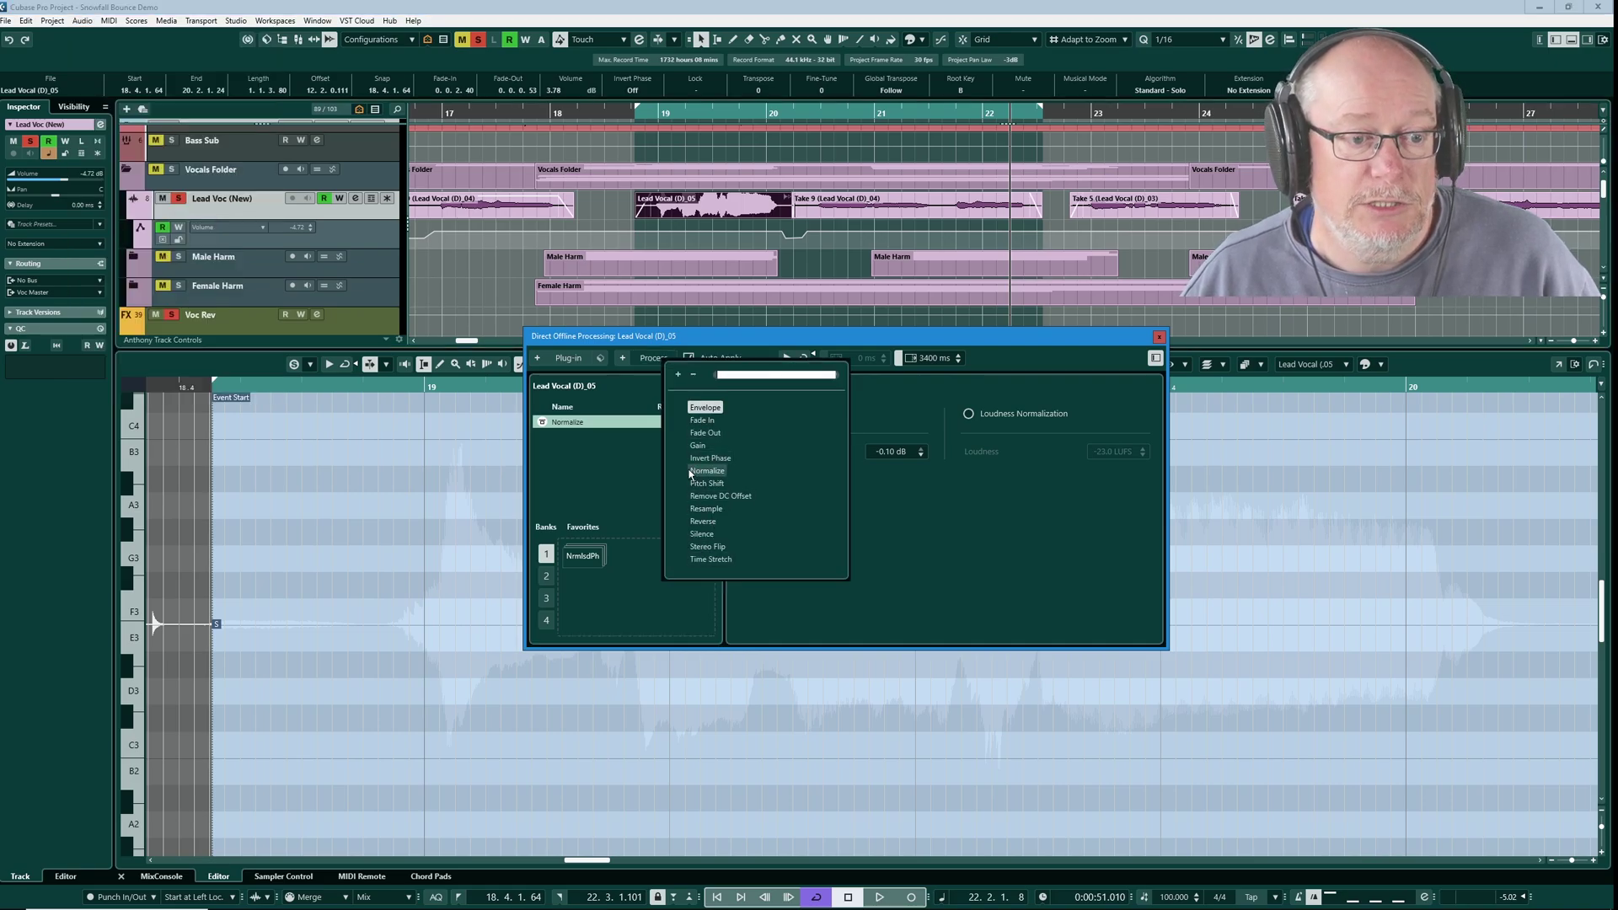
pyautogui.click(707, 349)
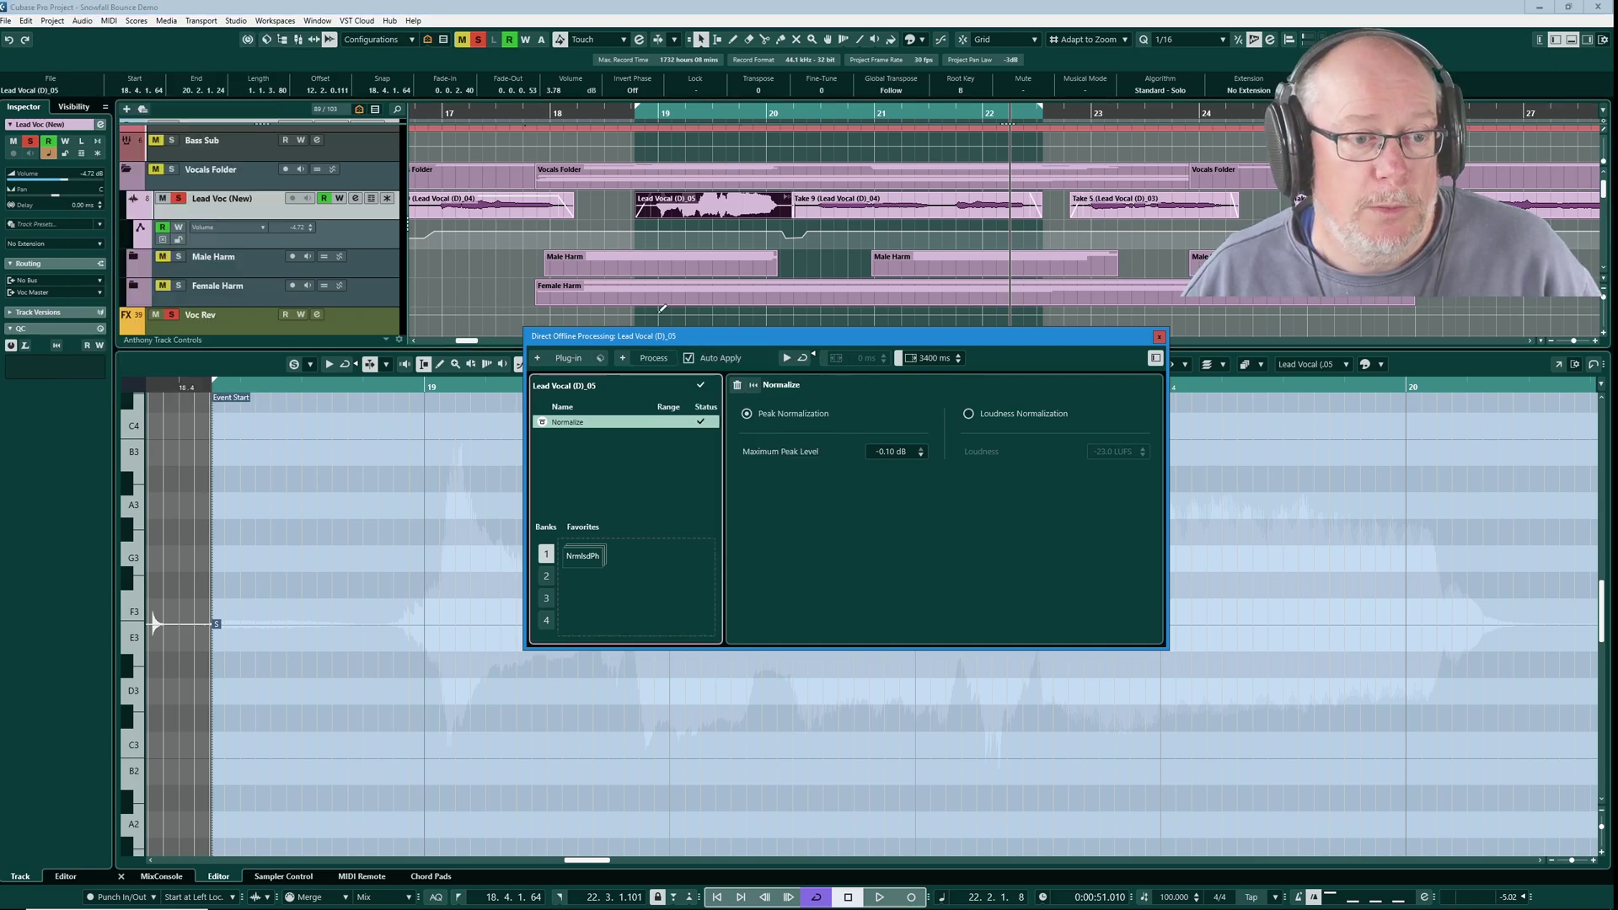
pyautogui.click(84, 20)
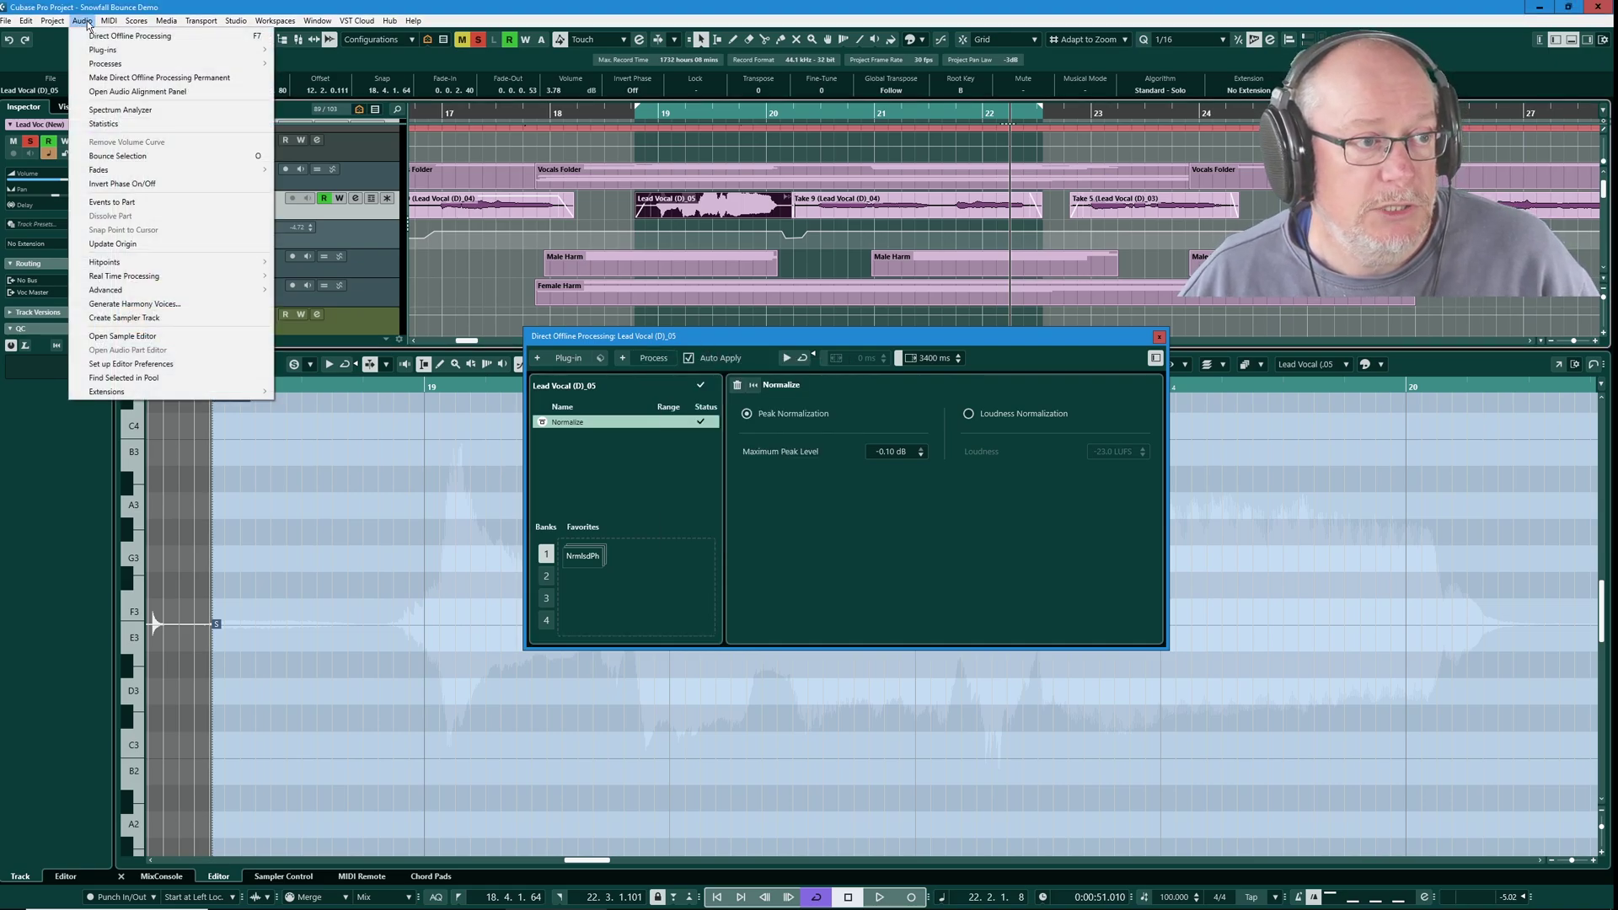
pyautogui.click(158, 78)
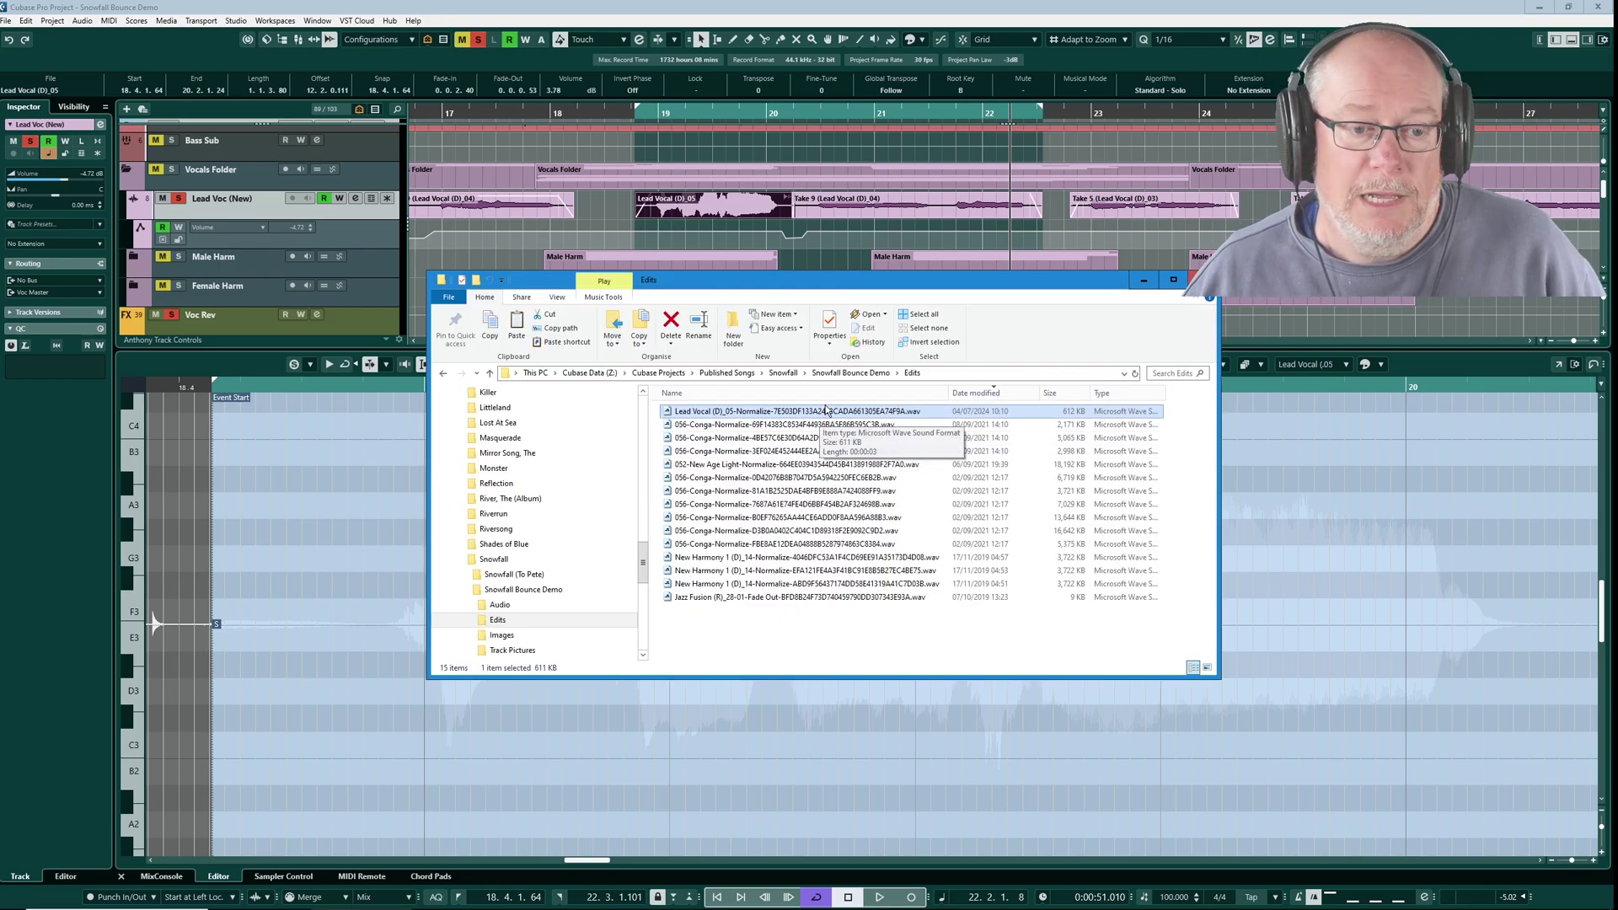
# Confirm the permanent Normalize, close offline processing, and find Lead Vocal (D)_05-01 in the Pool
pyautogui.click(1141, 285)
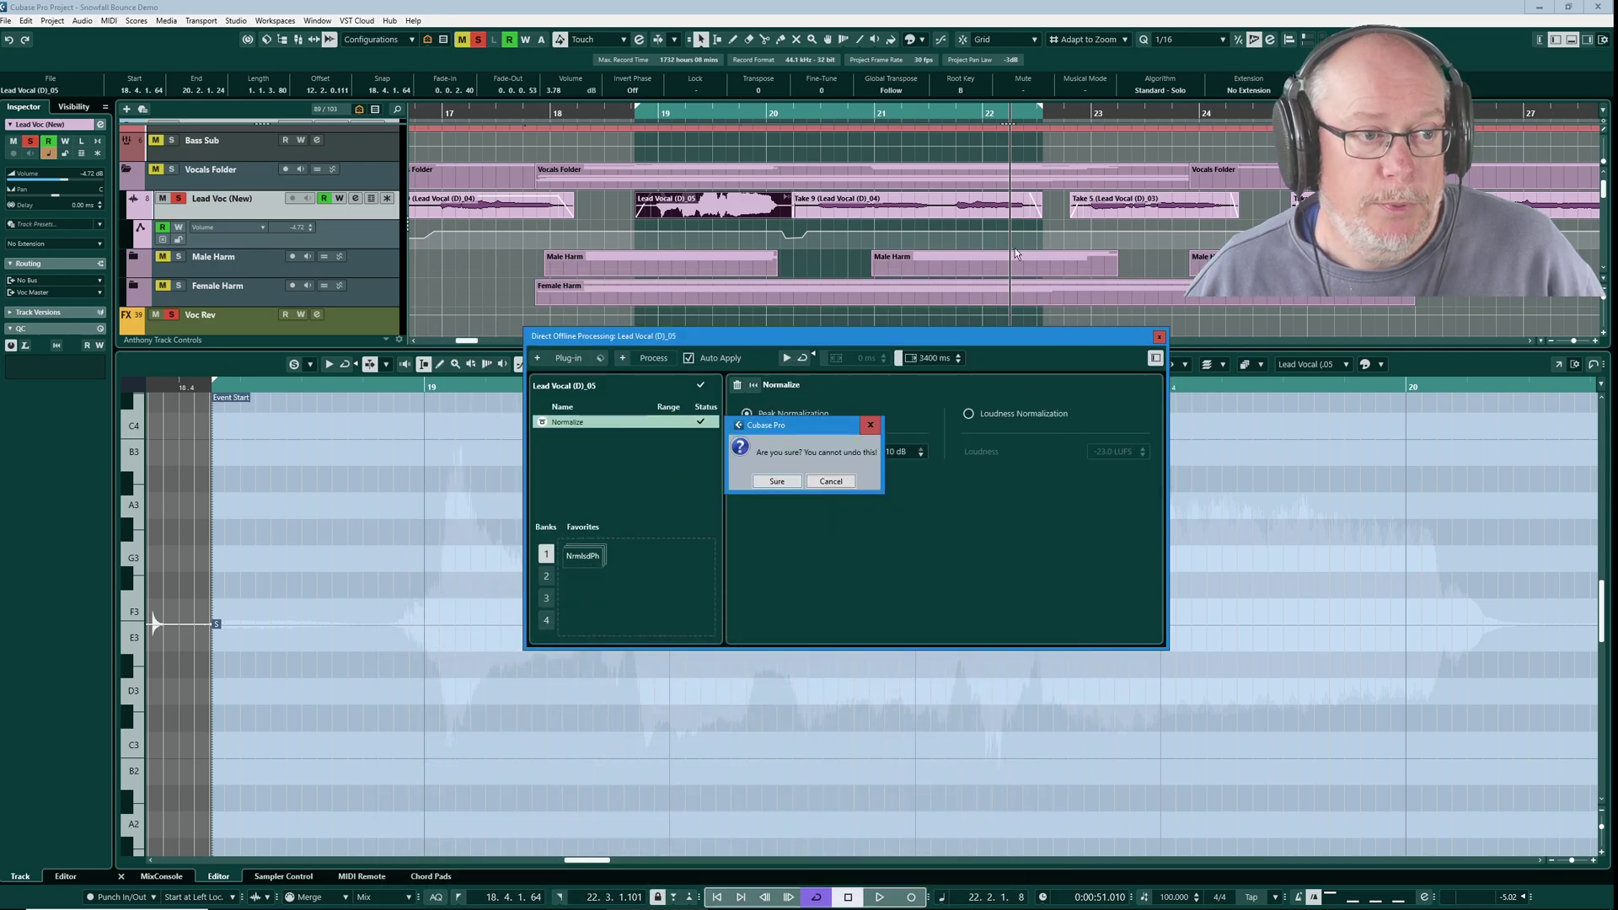
pyautogui.click(777, 482)
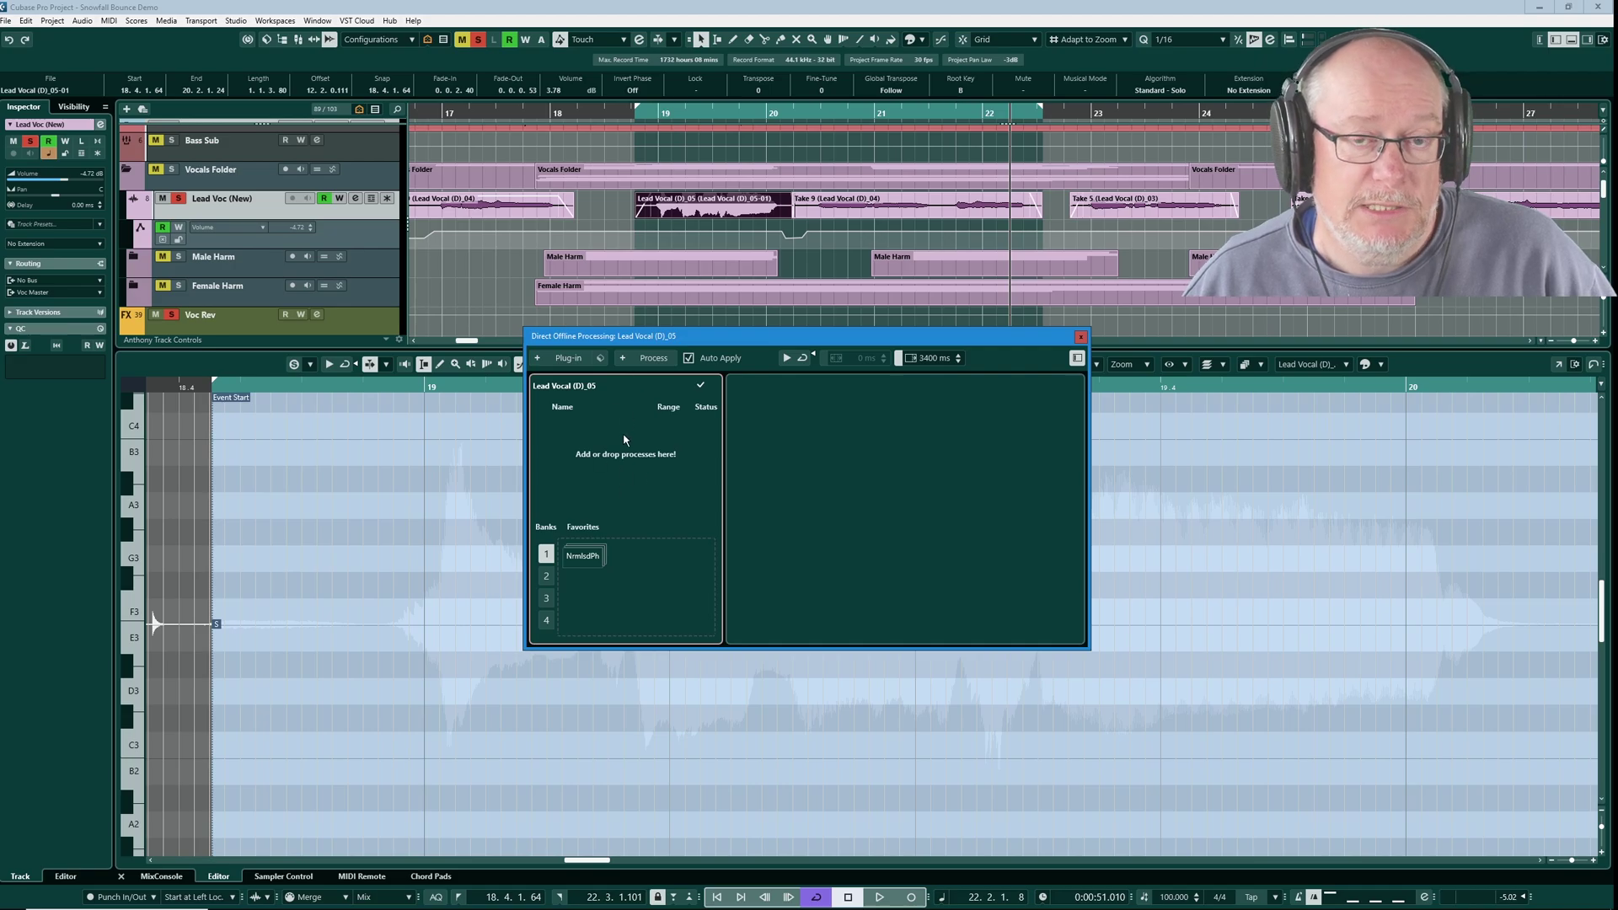
pyautogui.click(1081, 337)
pyautogui.click(81, 20)
pyautogui.click(112, 372)
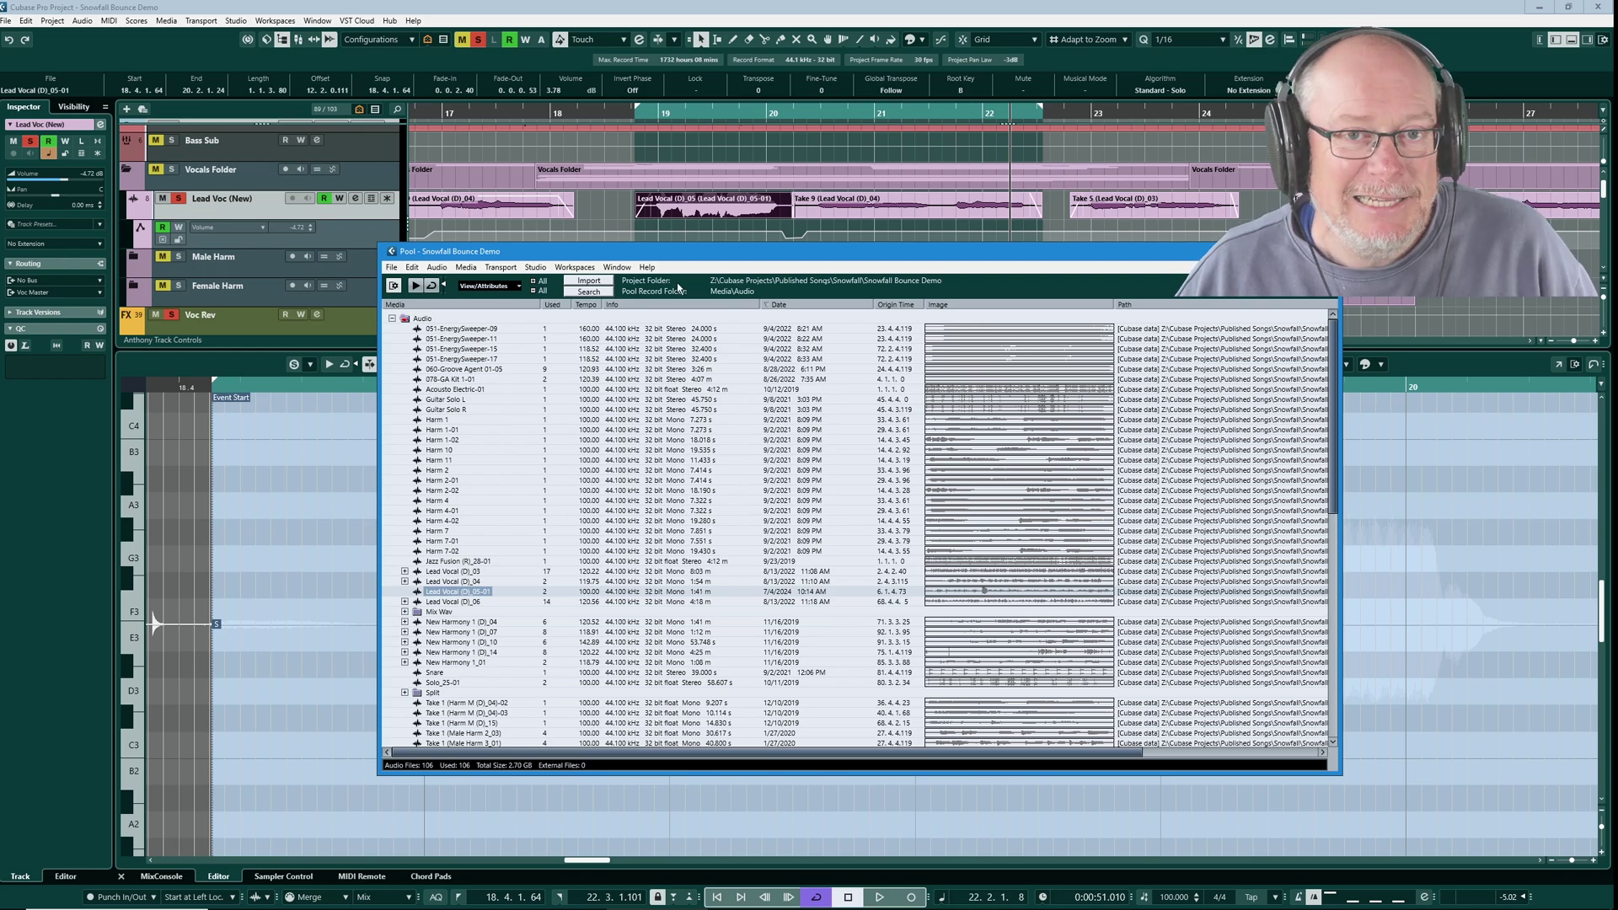
# Undo the Normalize edit from Edit History so the VariAudio pitch segments return
pyautogui.click(124, 8)
pyautogui.click(52, 20)
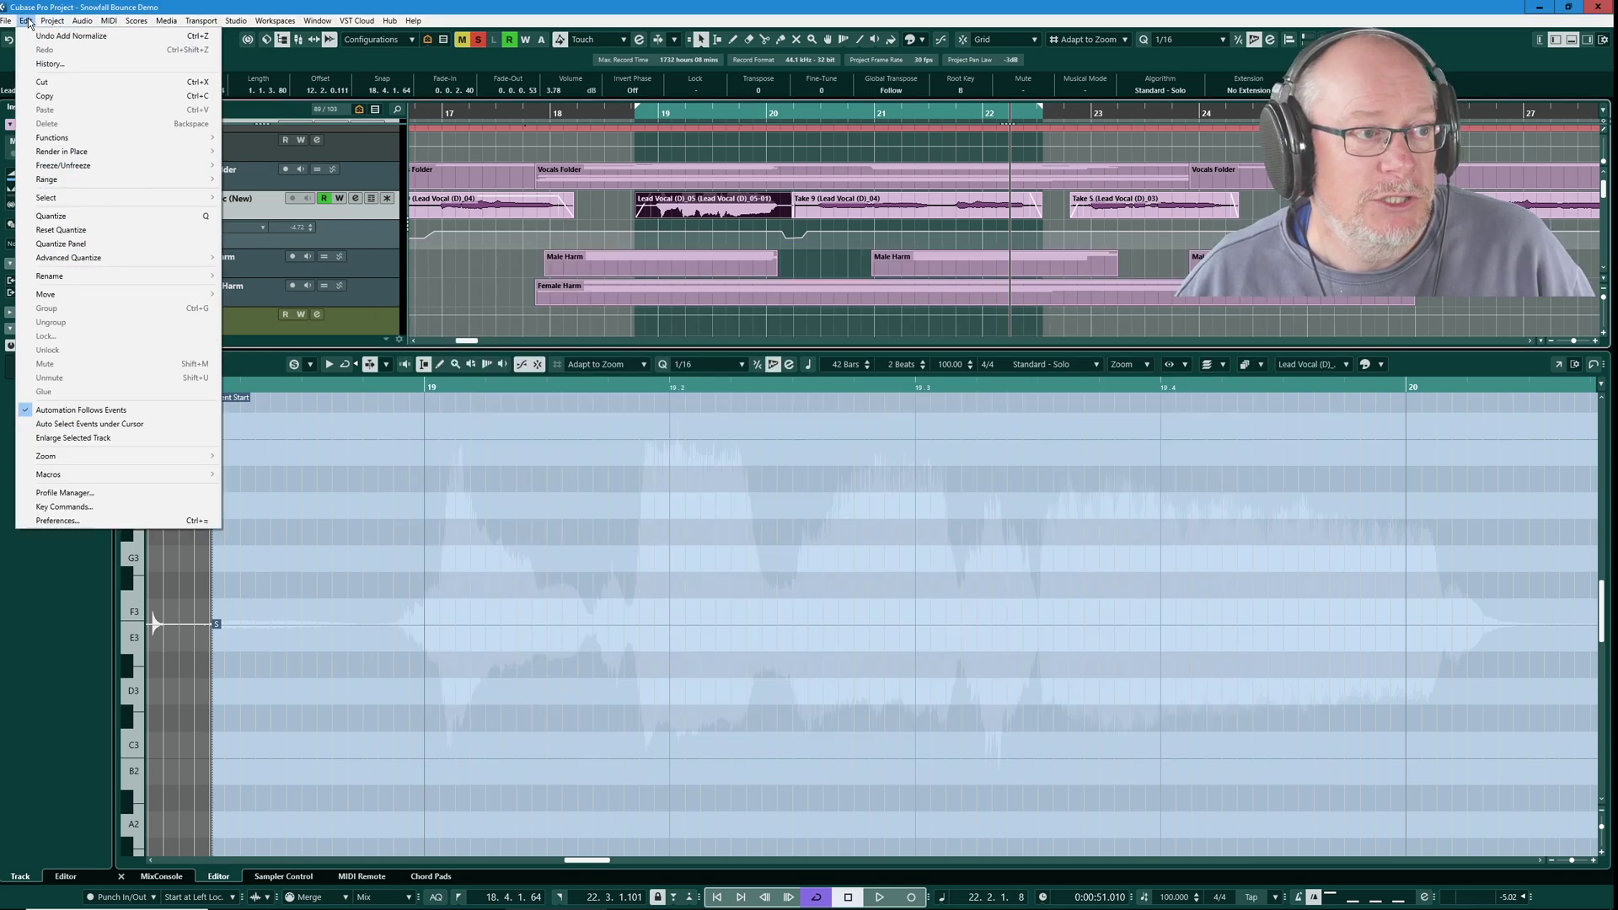
pyautogui.click(48, 63)
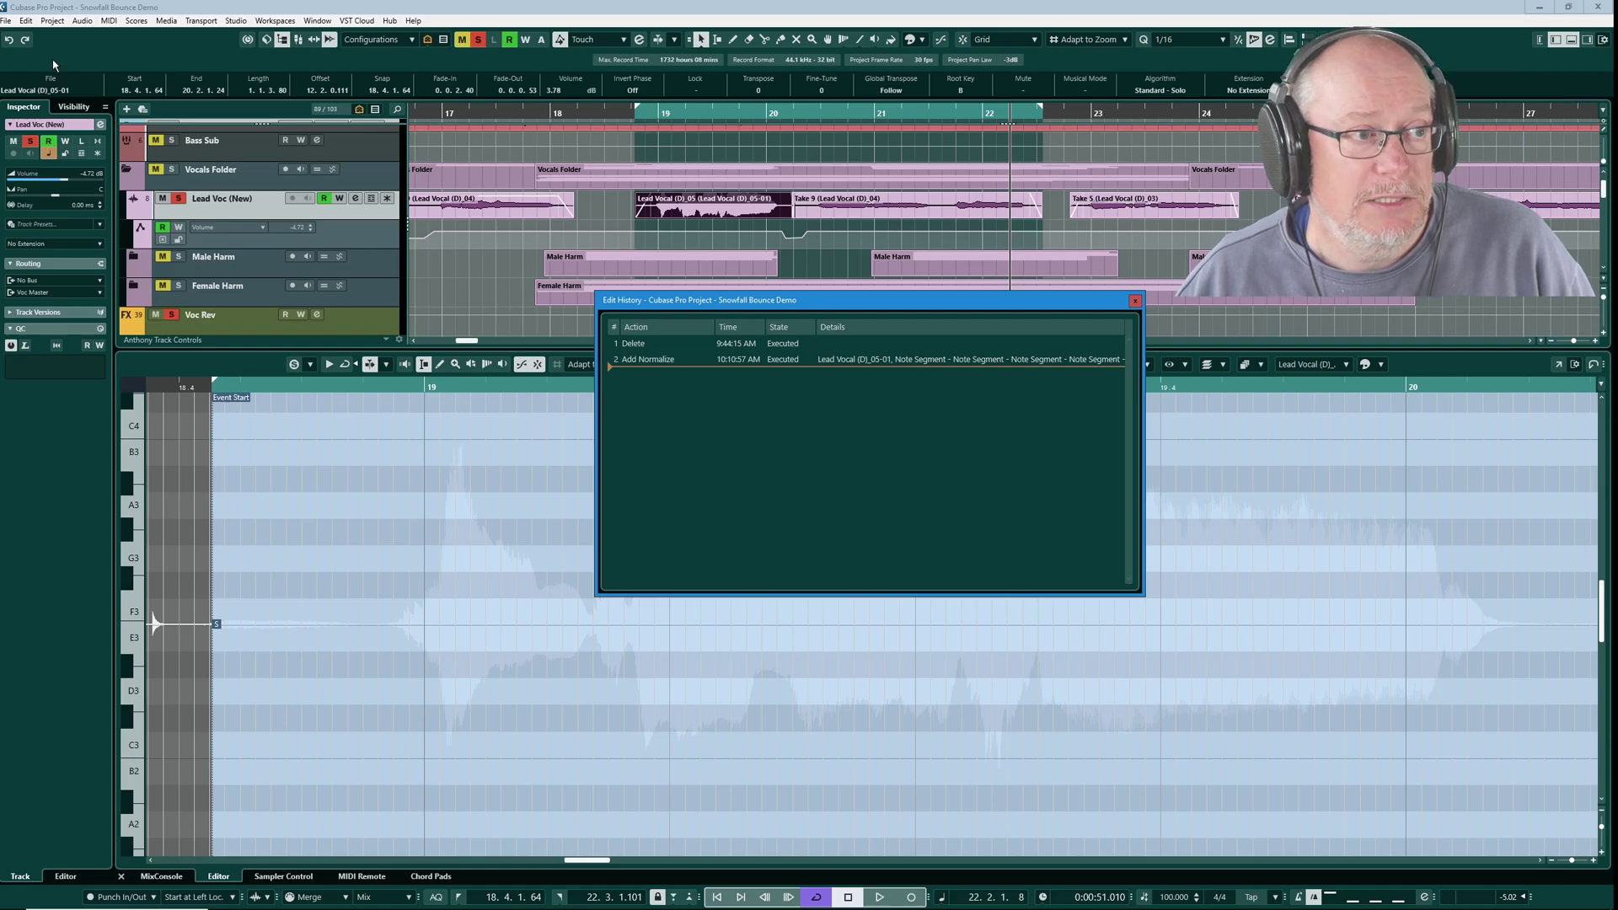
pyautogui.click(10, 42)
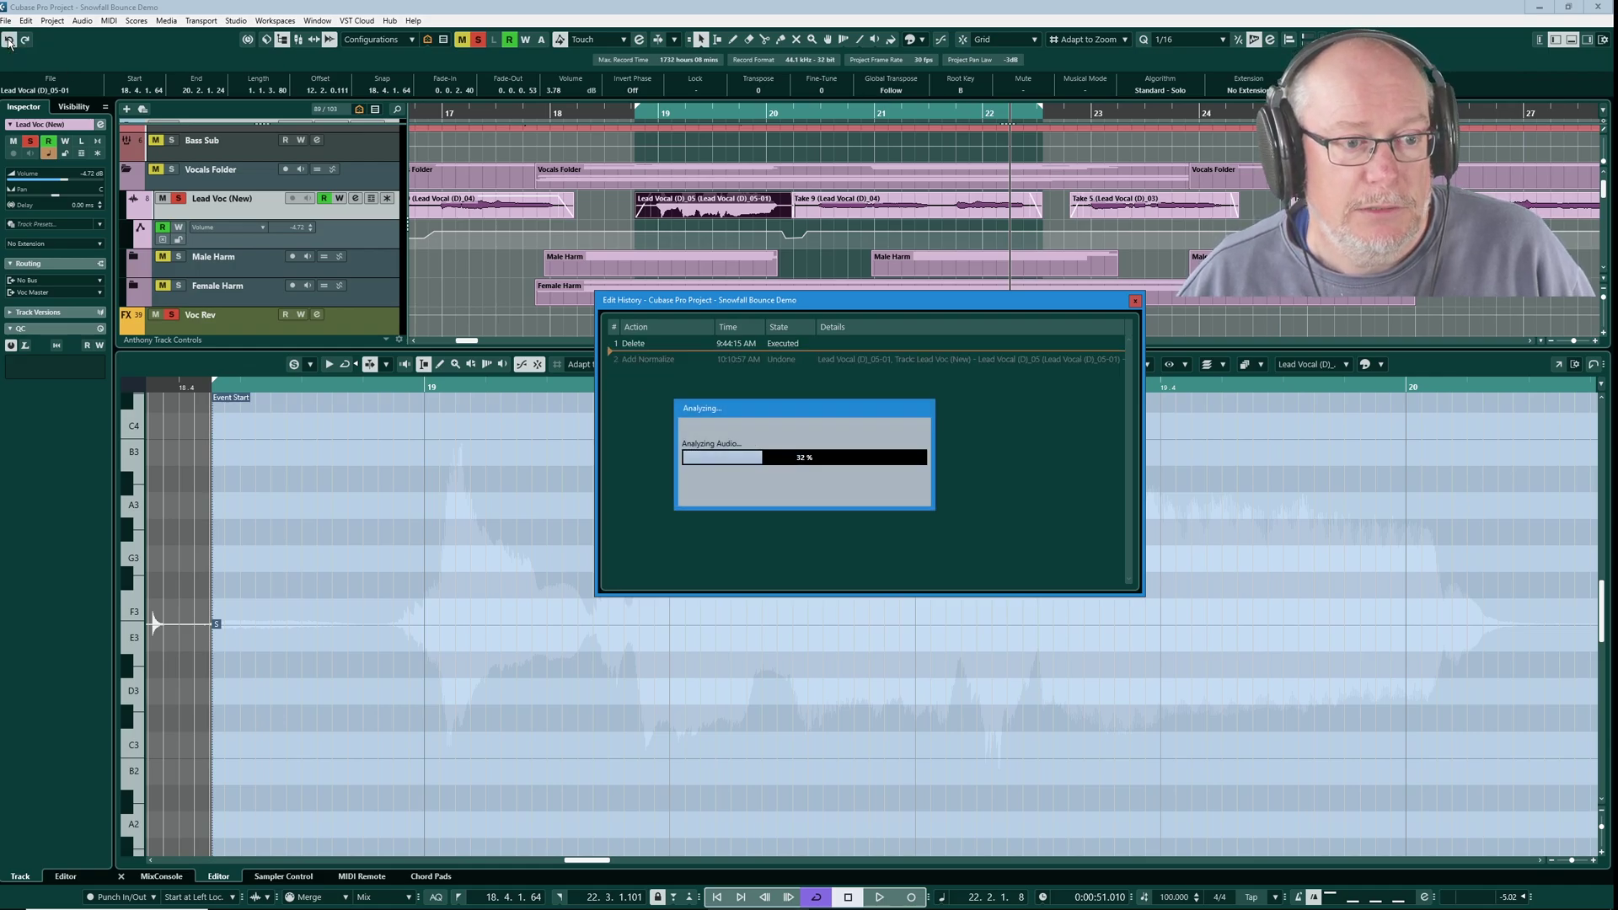
# Find the selected clip in the Pool, confirming Lead Vocal (D)_05-01 is listed, and close History
pyautogui.click(82, 21)
pyautogui.click(170, 377)
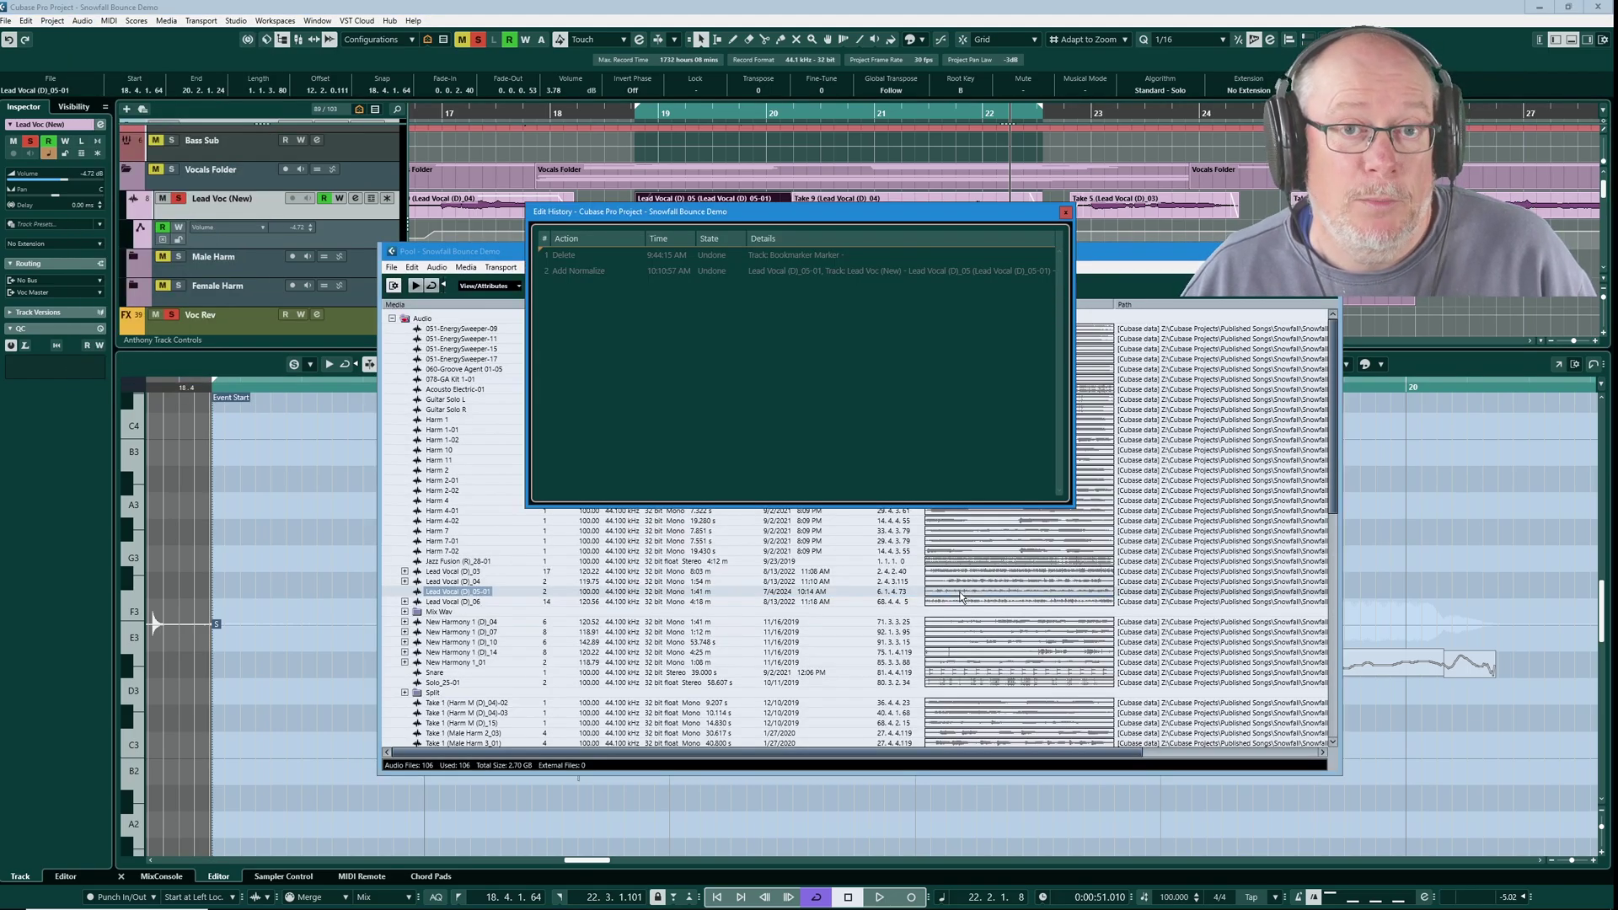
pyautogui.click(1065, 212)
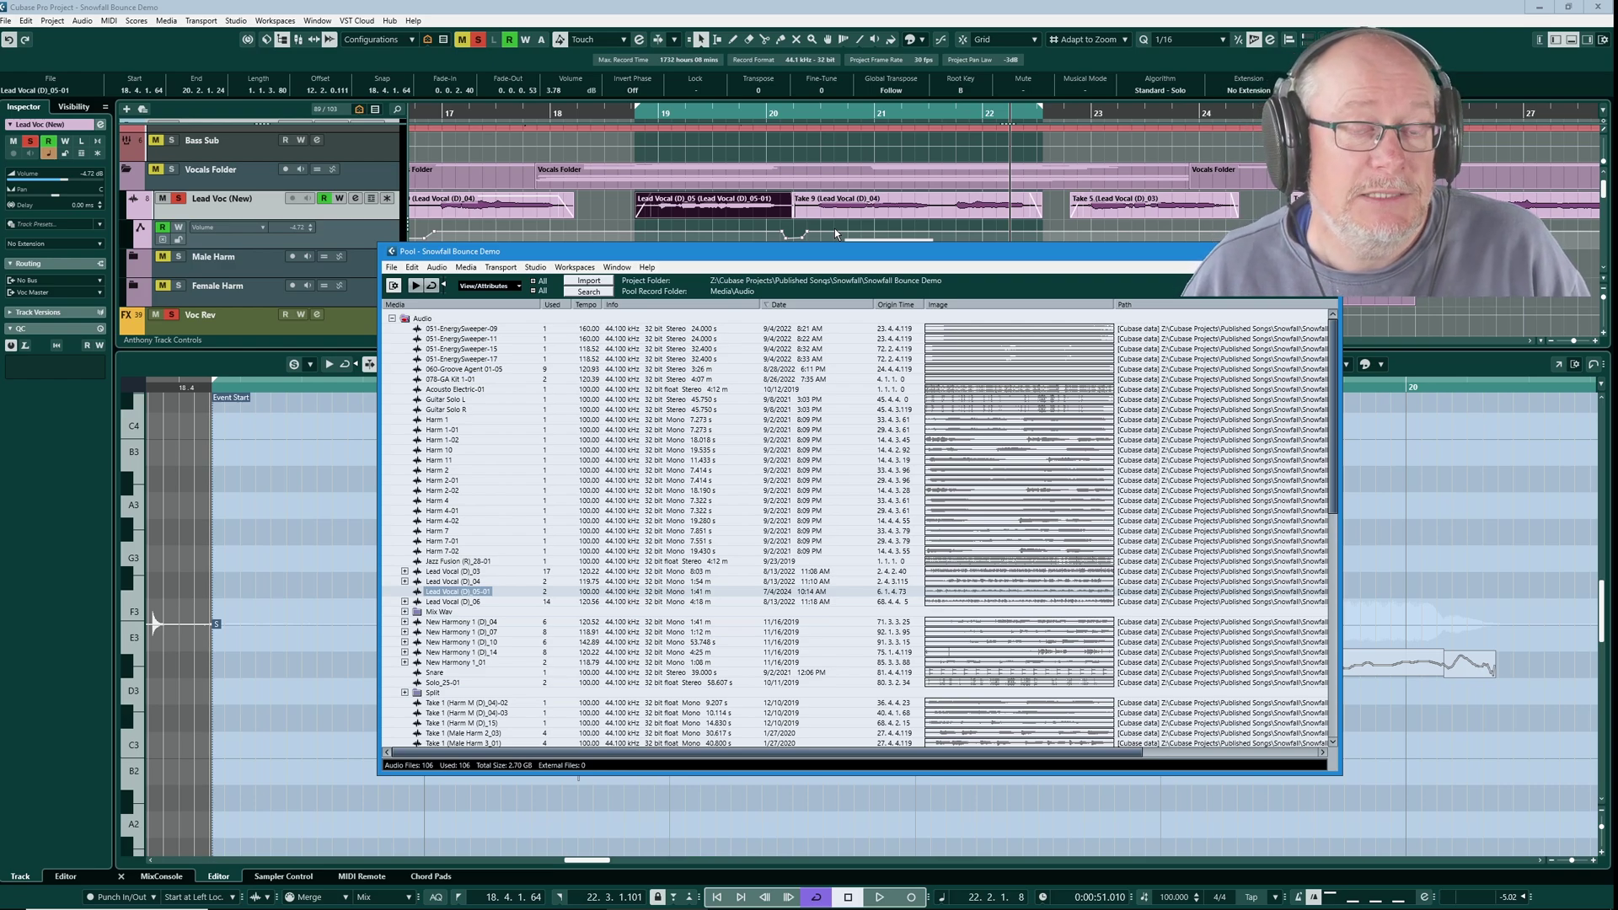
# Close and reopen the Pool with Ctrl+P, listing Lead Vocal (D)_05-01 beside the (D)_04 and (D)_06 takes
pyautogui.hotkey('ctrl', 'p')
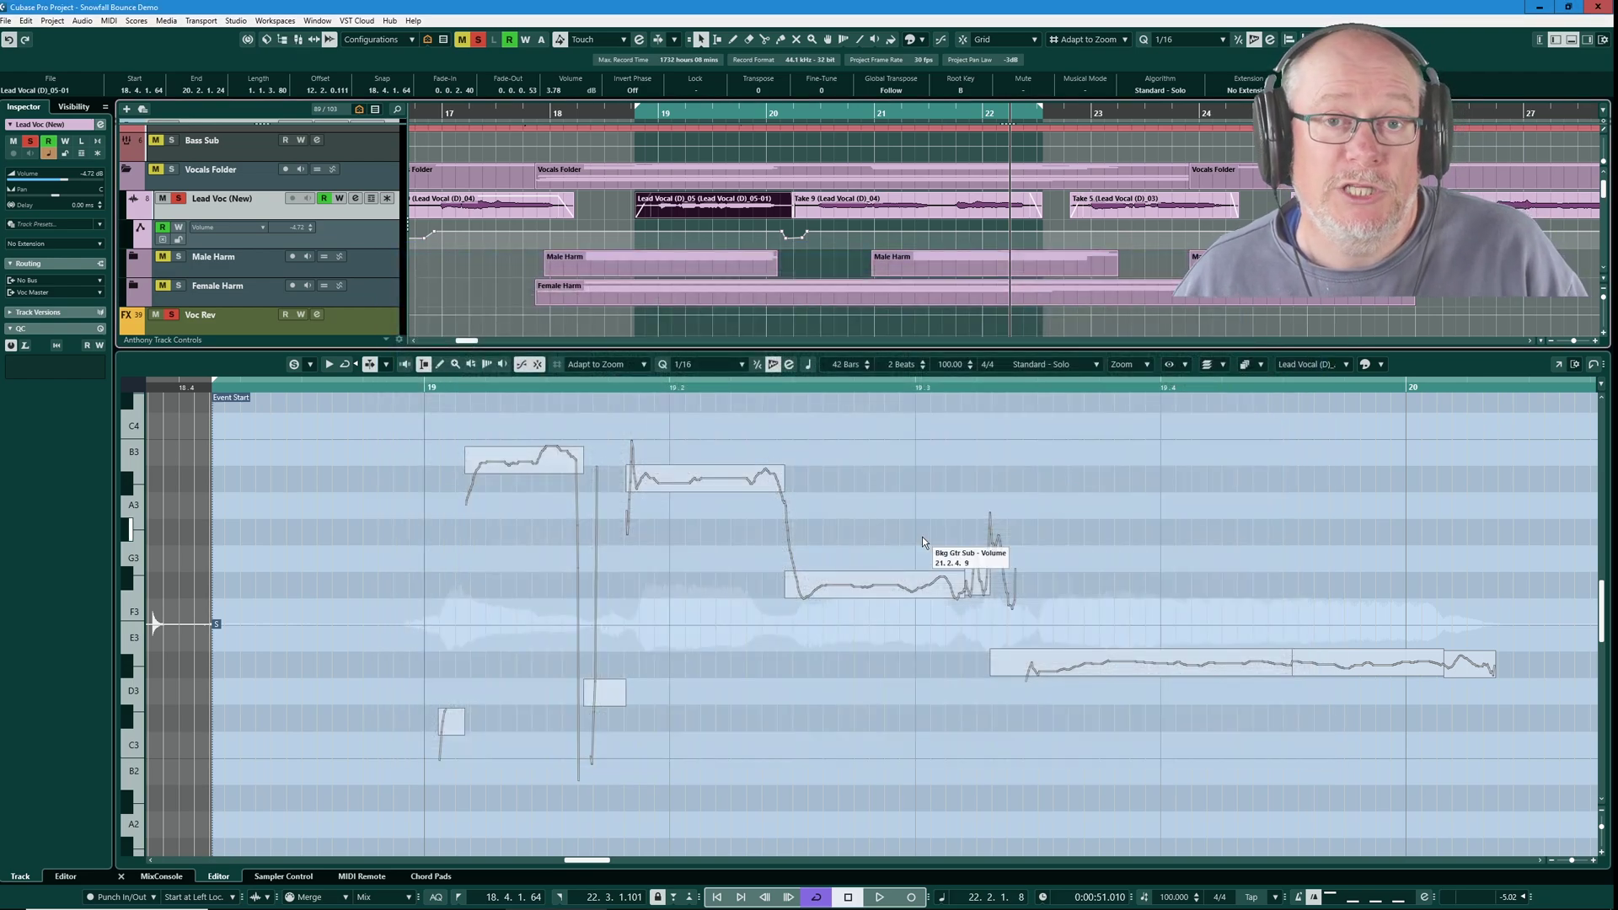
pyautogui.hotkey('ctrl', 'p')
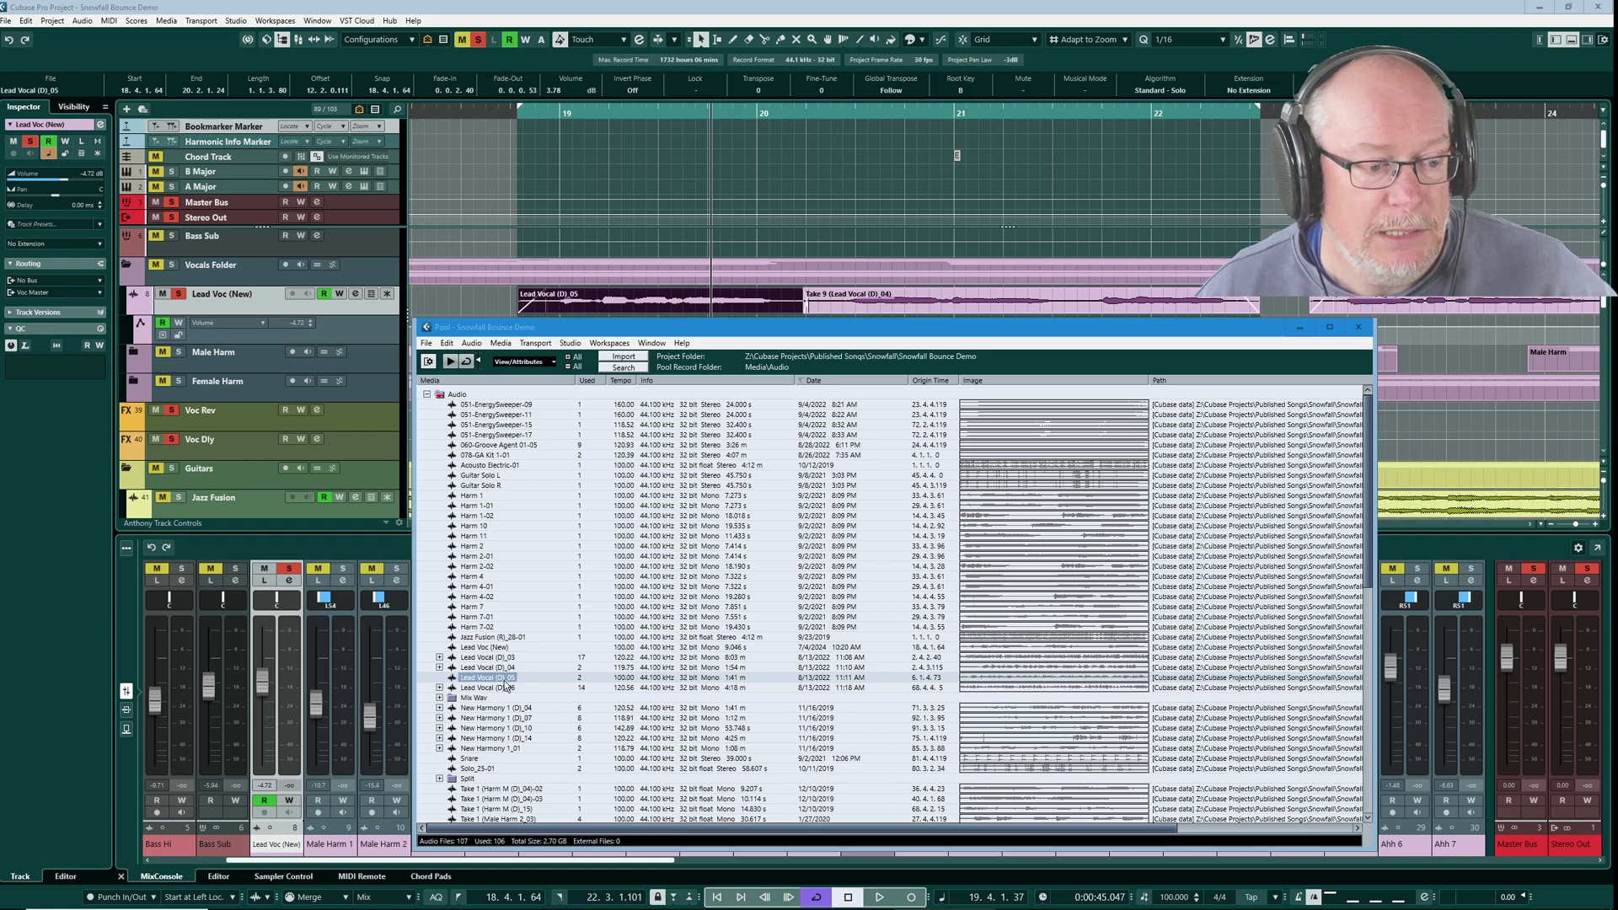
# Locate the Take 9 lead vocal clip in the Pool, then close the Pool
pyautogui.click(843, 302)
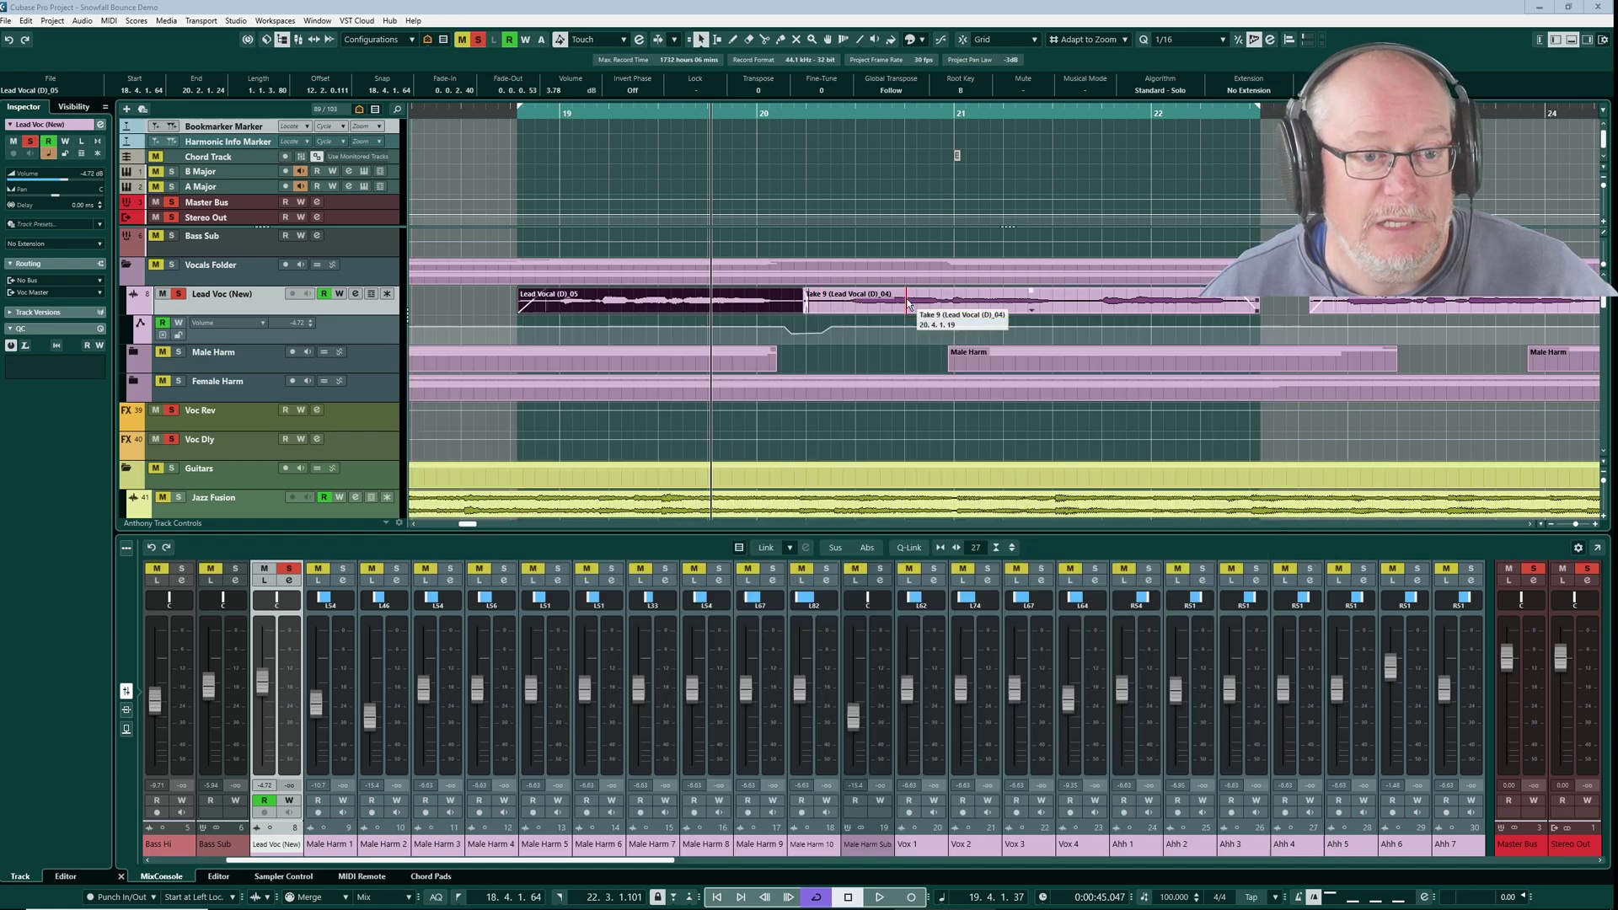
pyautogui.click(82, 21)
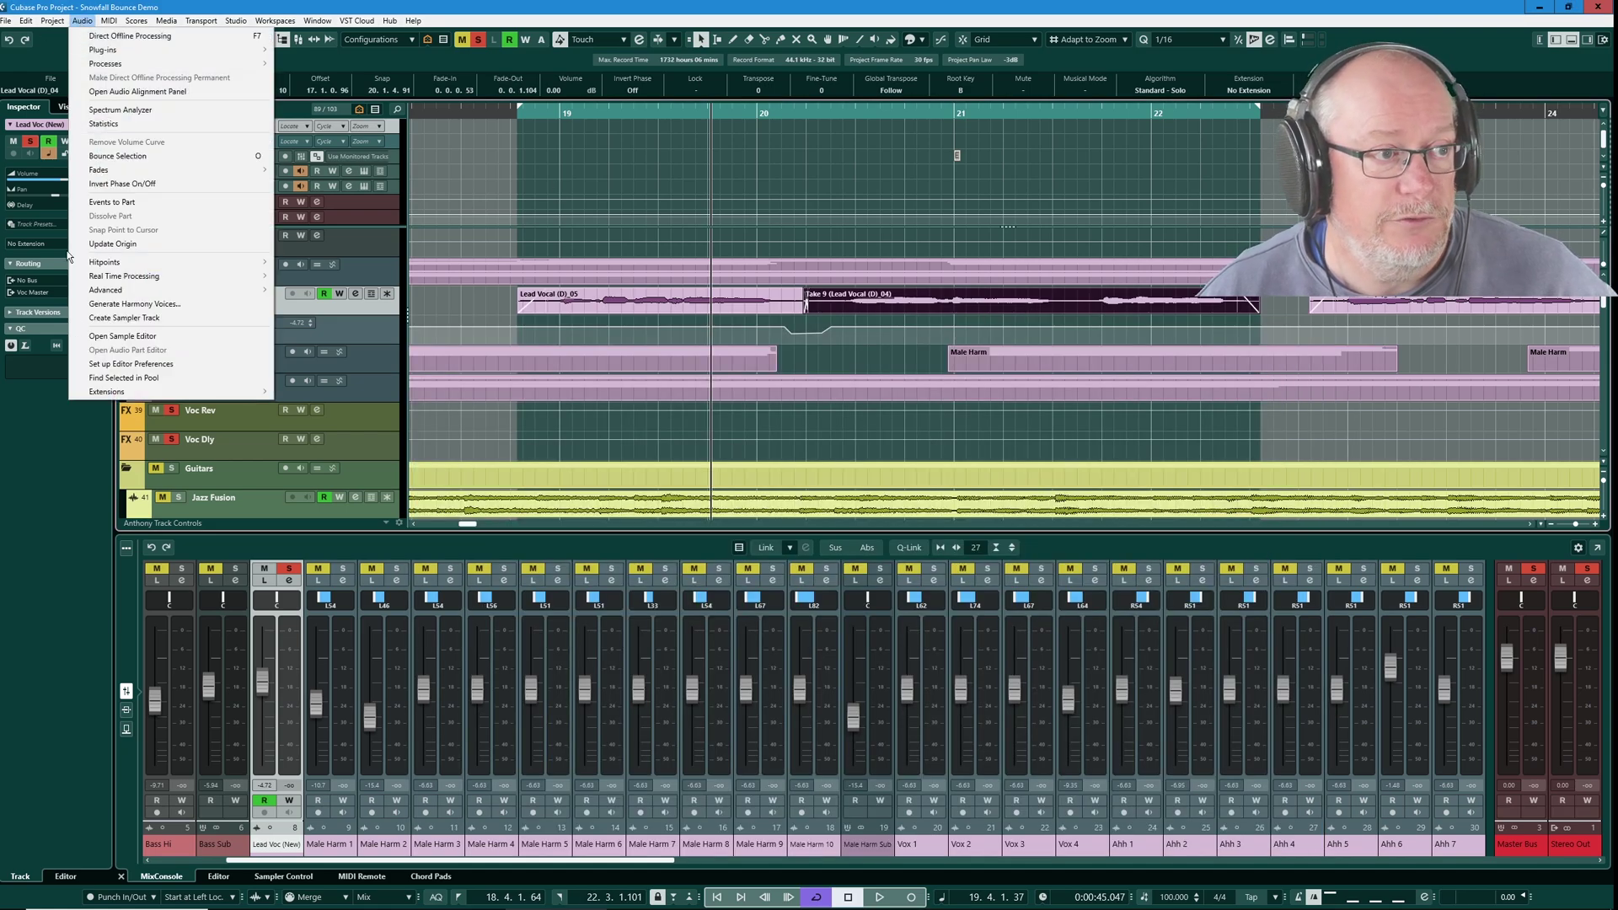
pyautogui.click(118, 376)
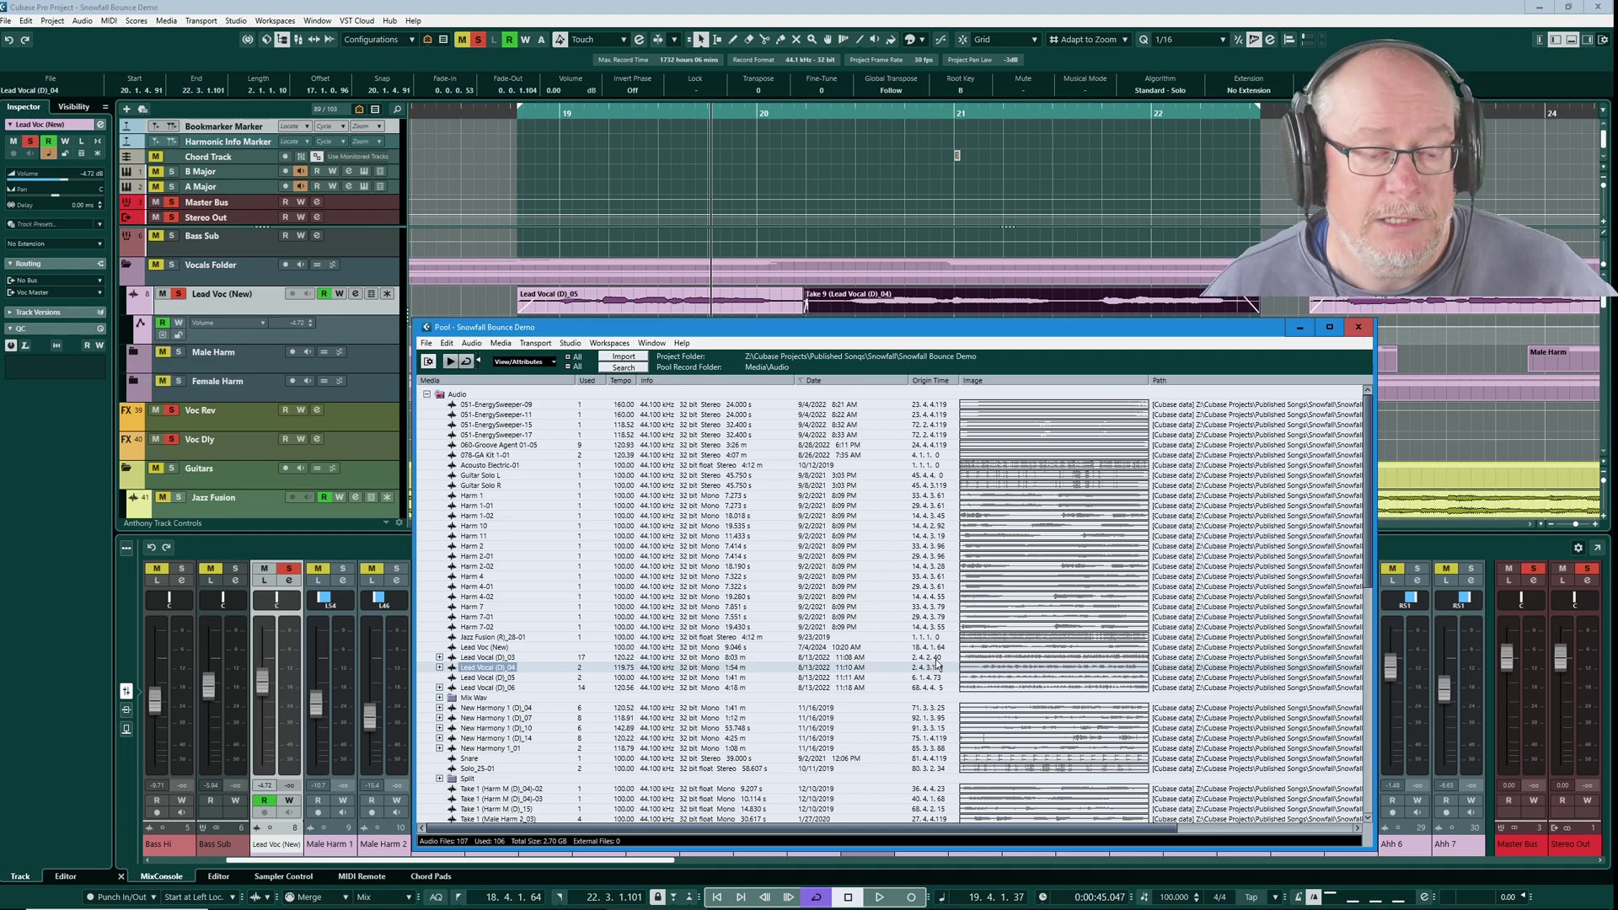
pyautogui.hotkey('ctrl', 'p')
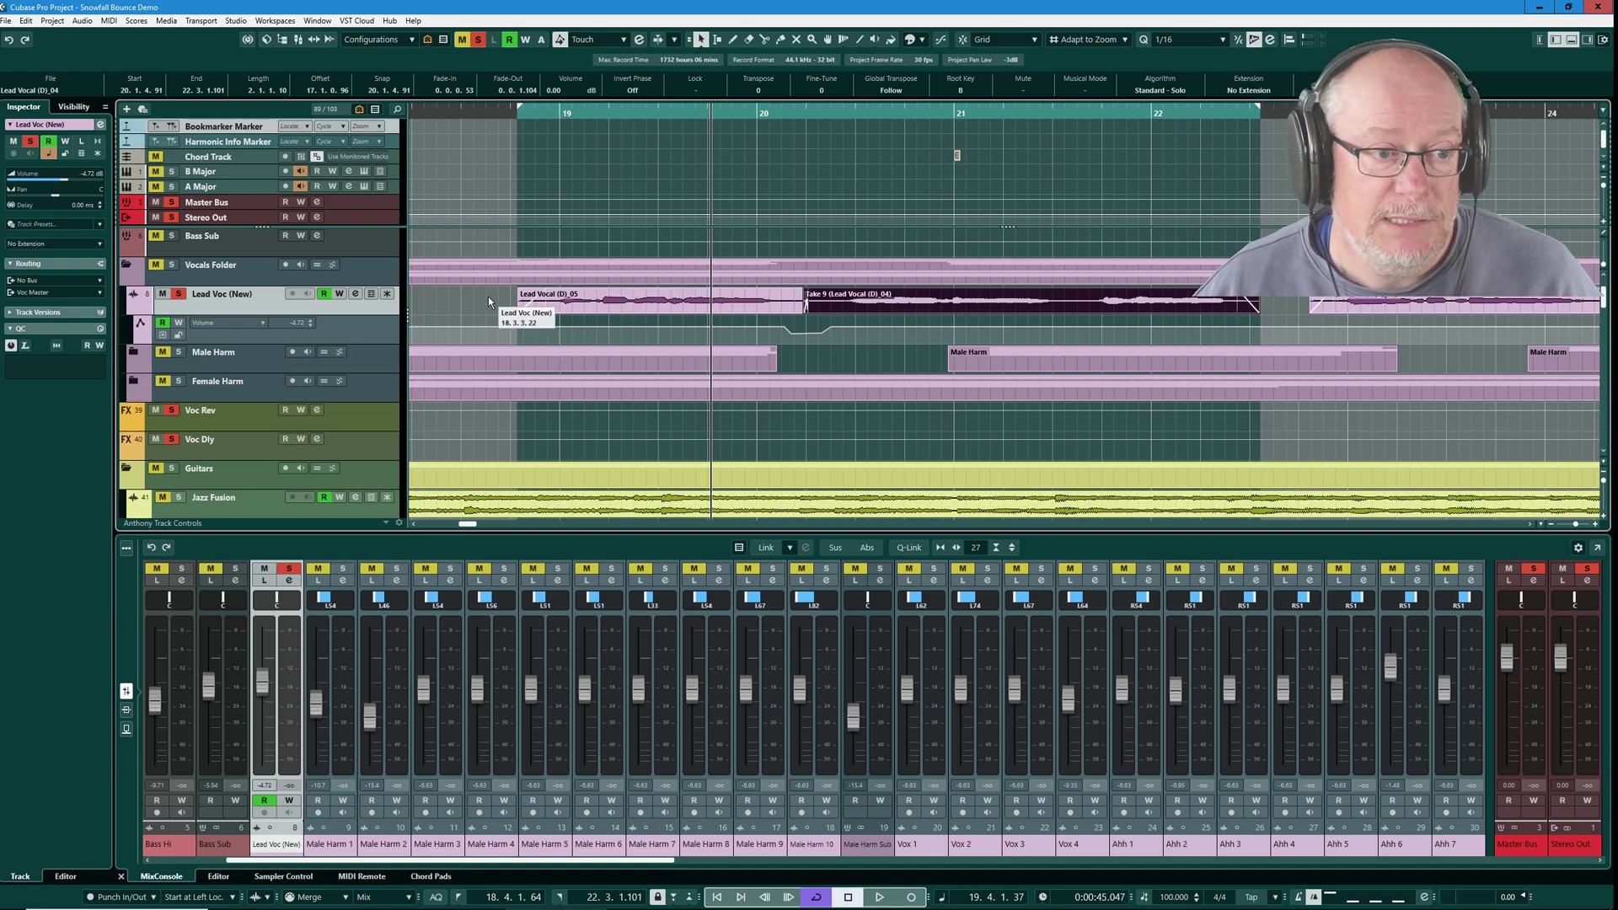
# Zoom out and bounce the Lead Vocal (D)_05 and Take 9 events together with Ctrl+B
pyautogui.press('g')
pyautogui.moveTo(481, 295); pyautogui.dragTo(1079, 305)
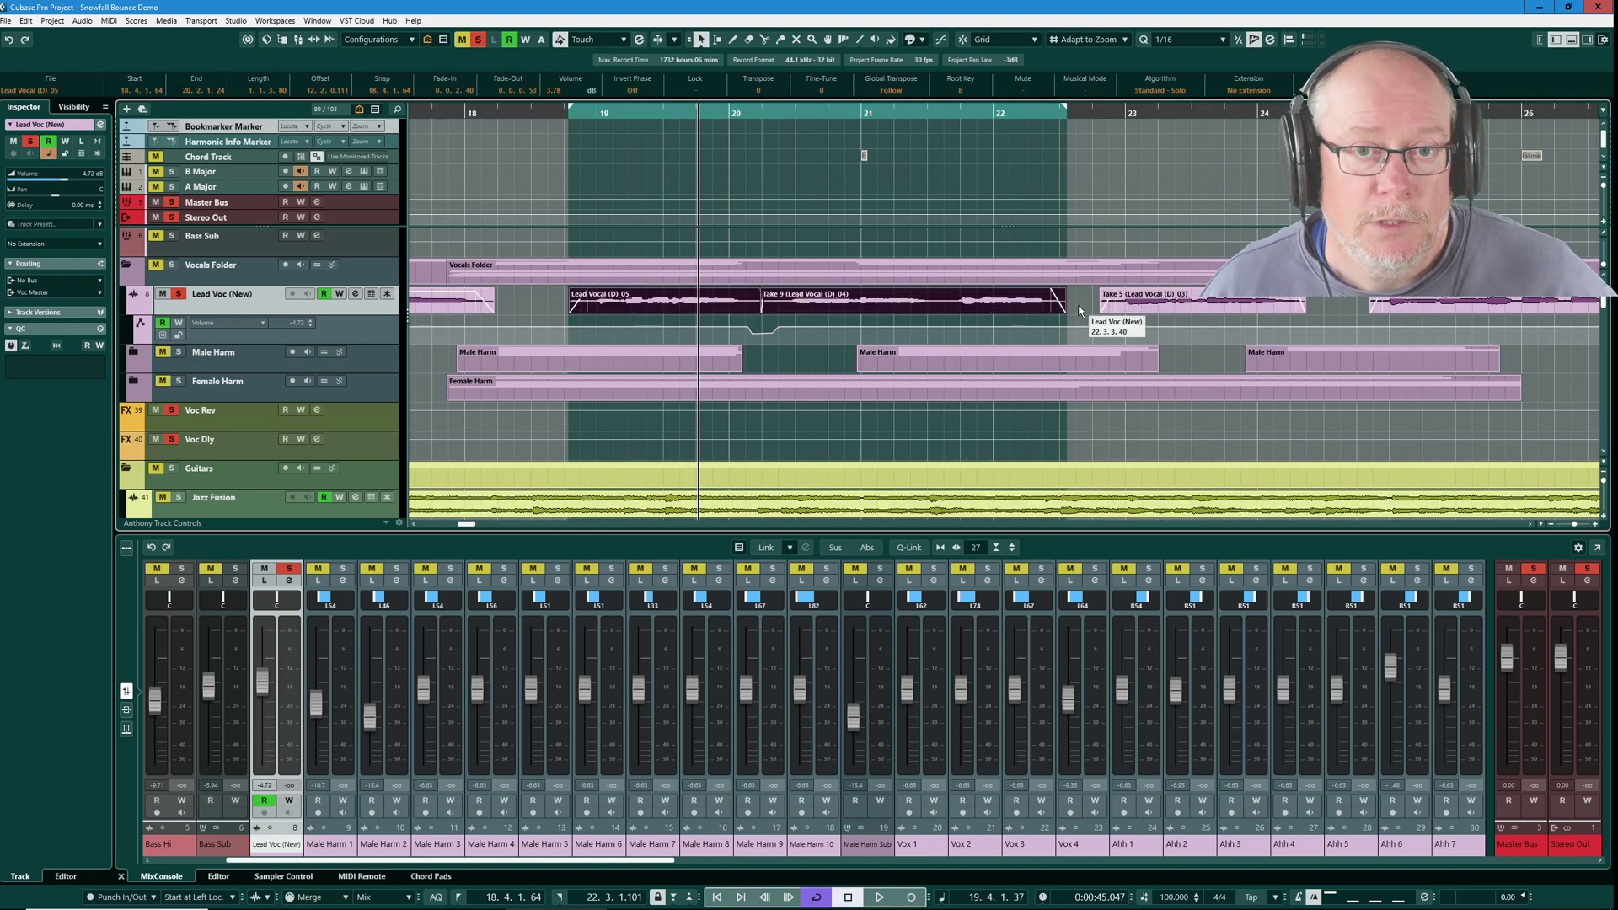
pyautogui.hotkey('ctrl', 'b')
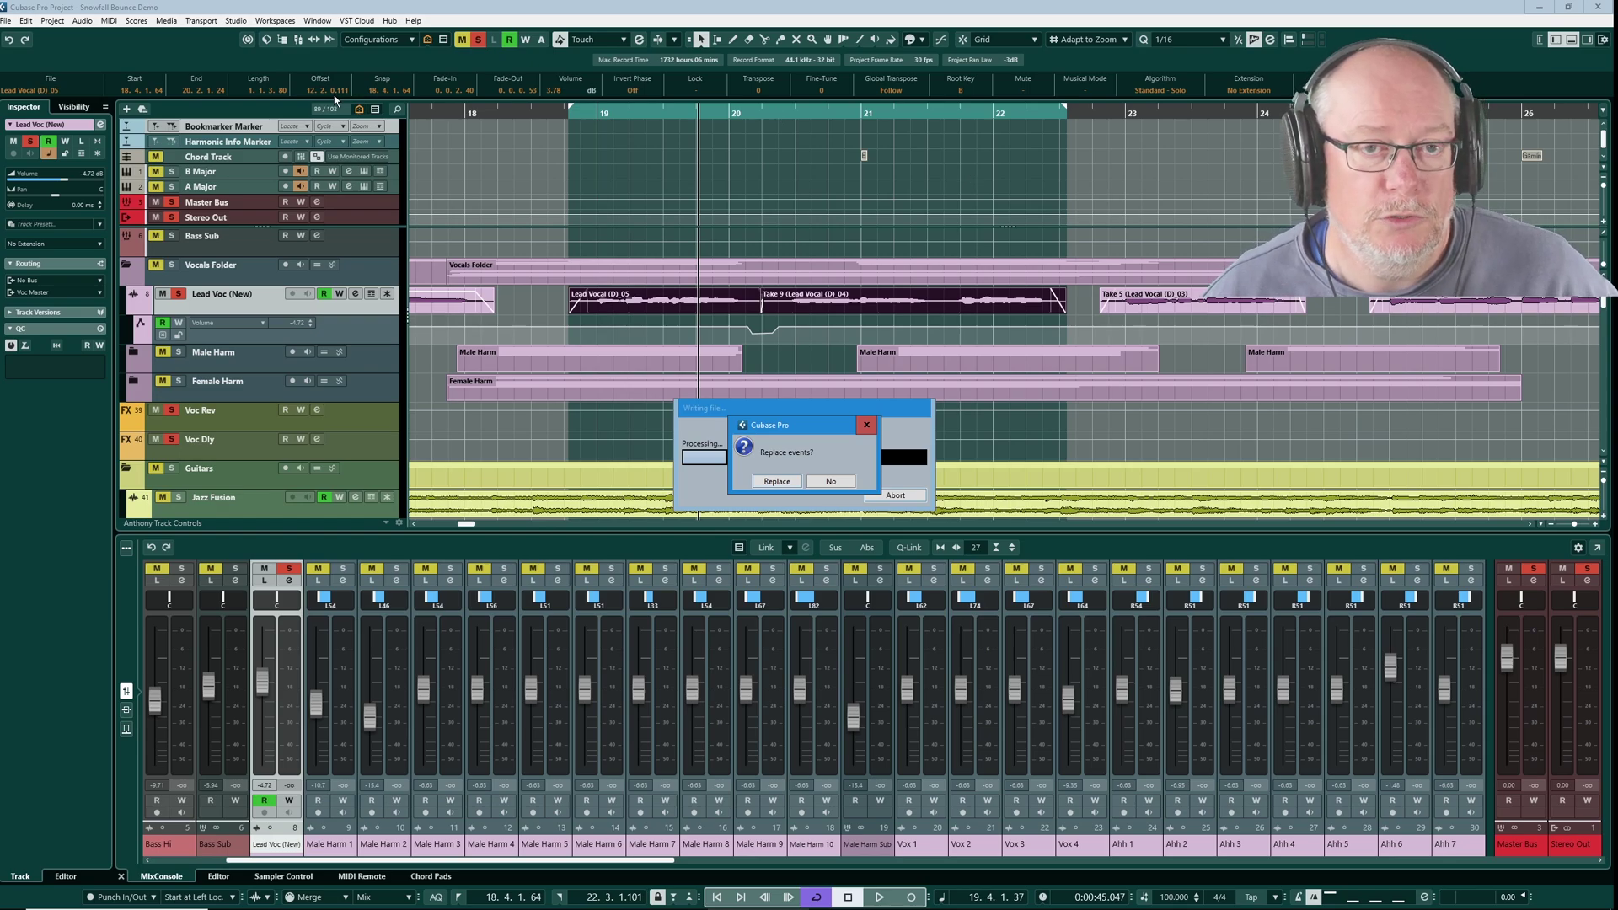
# Replace the takes with the bounced Lead Voc (New)-01 event, verify it in the Pool, and open it in the Sample Editor
pyautogui.click(777, 482)
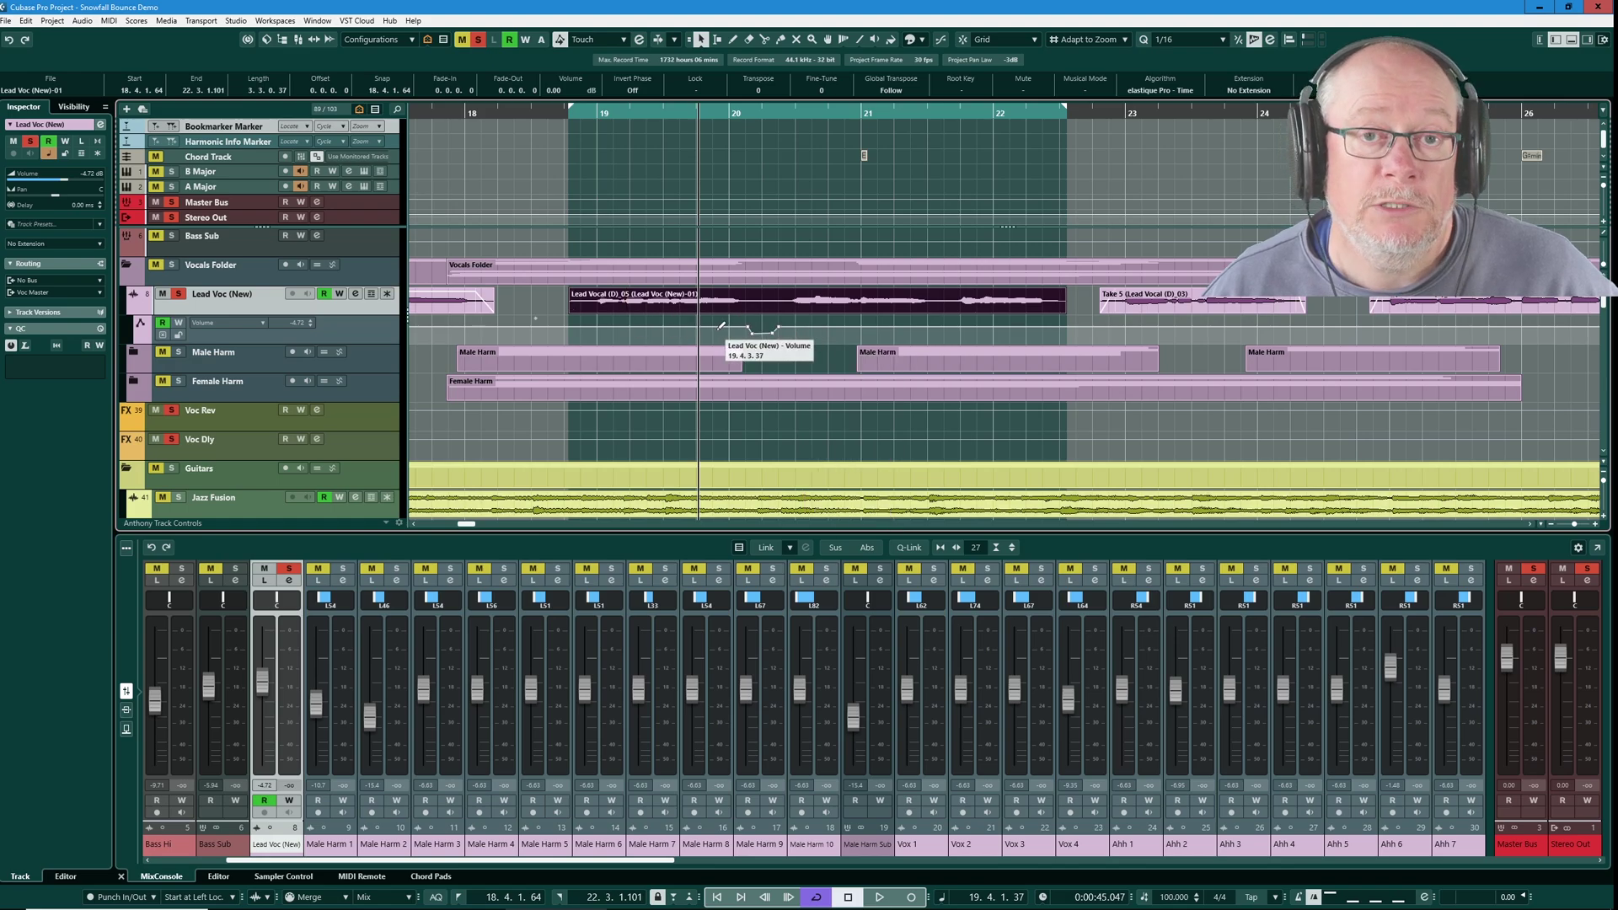
pyautogui.click(82, 21)
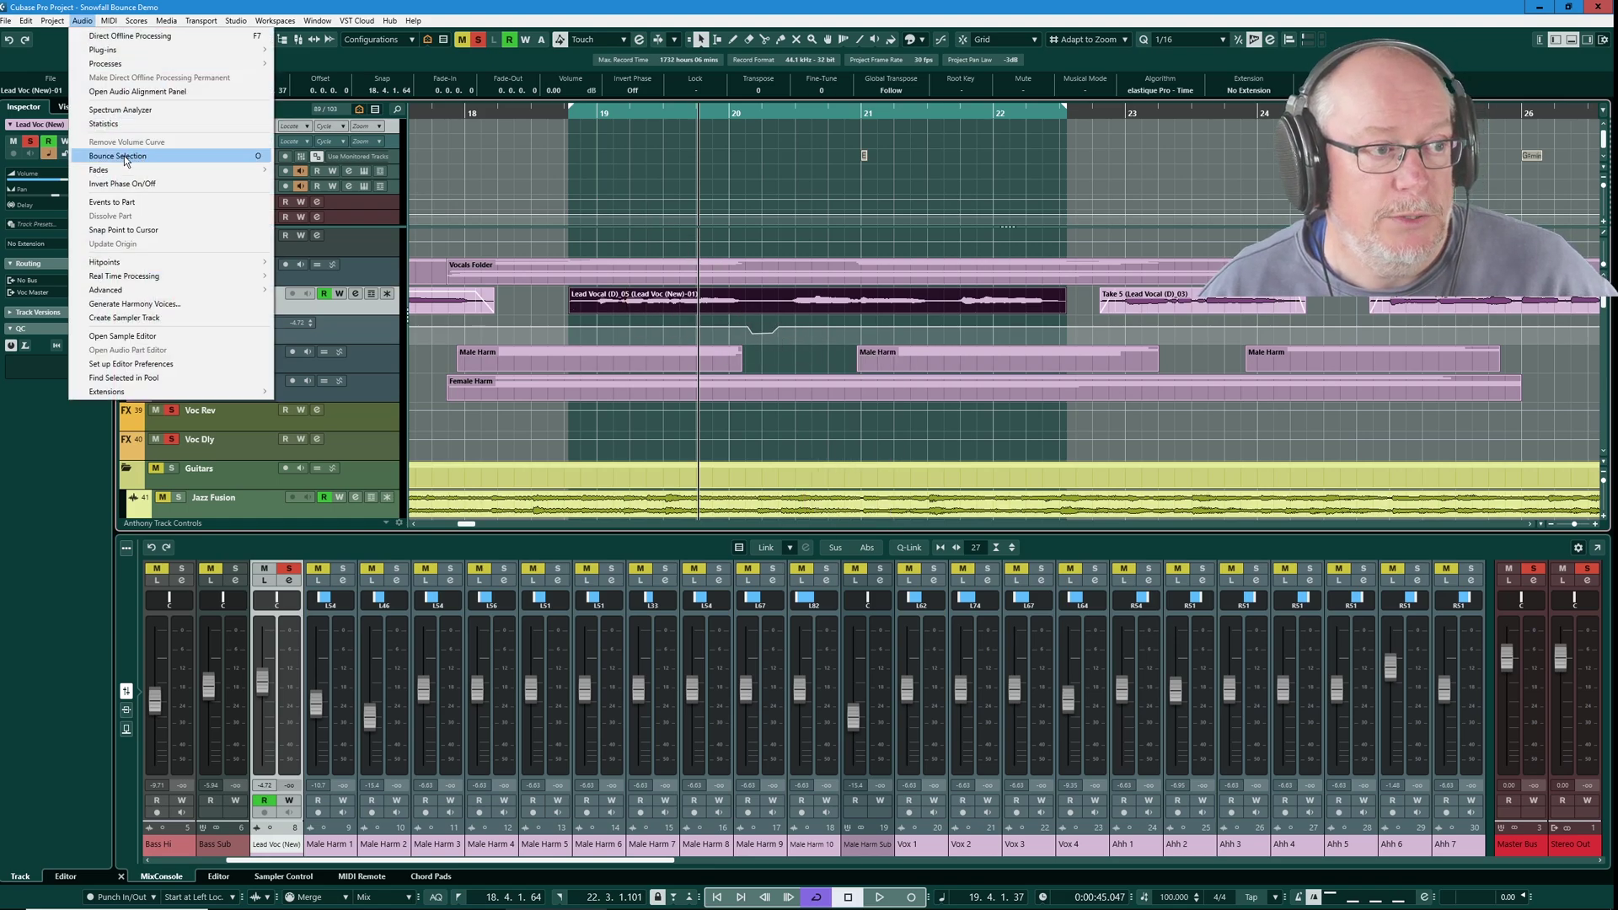
pyautogui.click(124, 378)
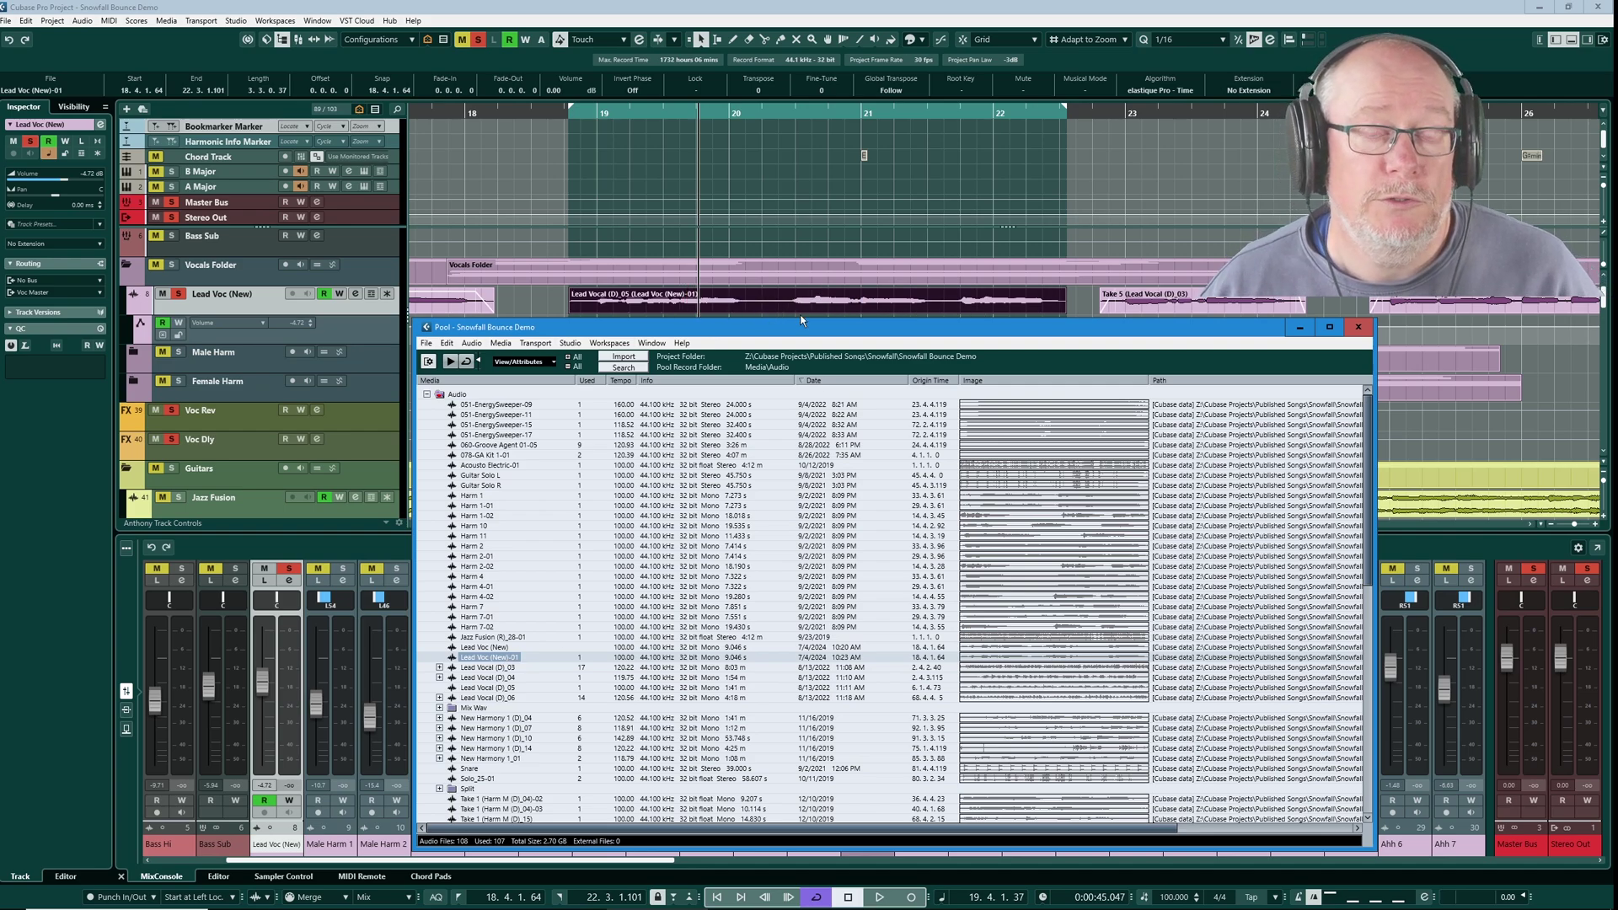
pyautogui.click(1358, 327)
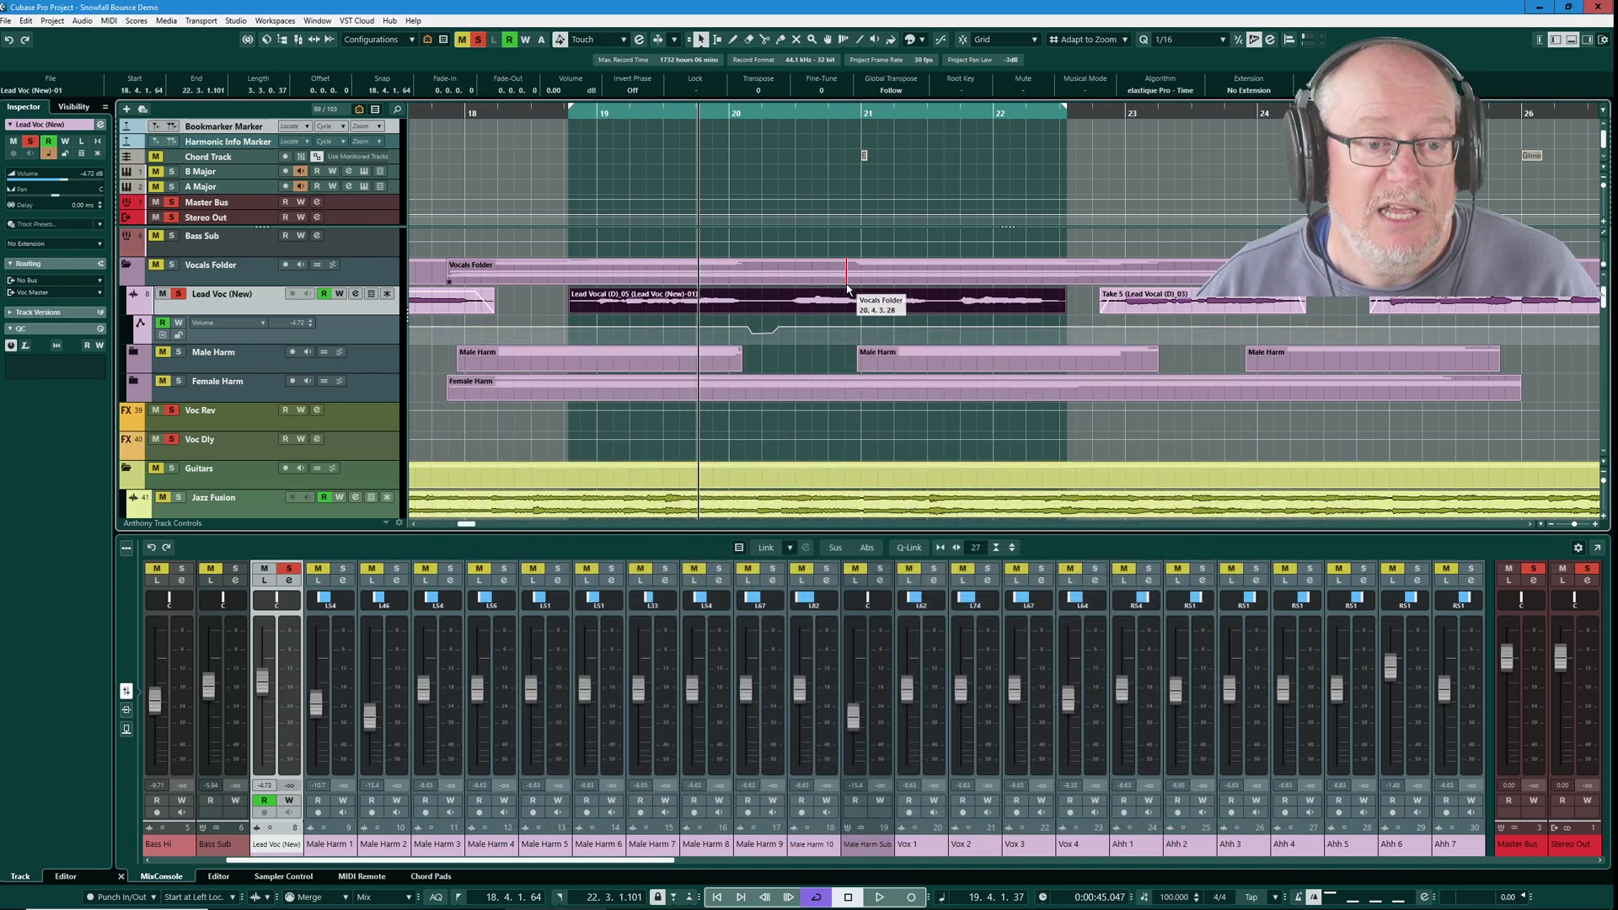
pyautogui.doubleClick(848, 300)
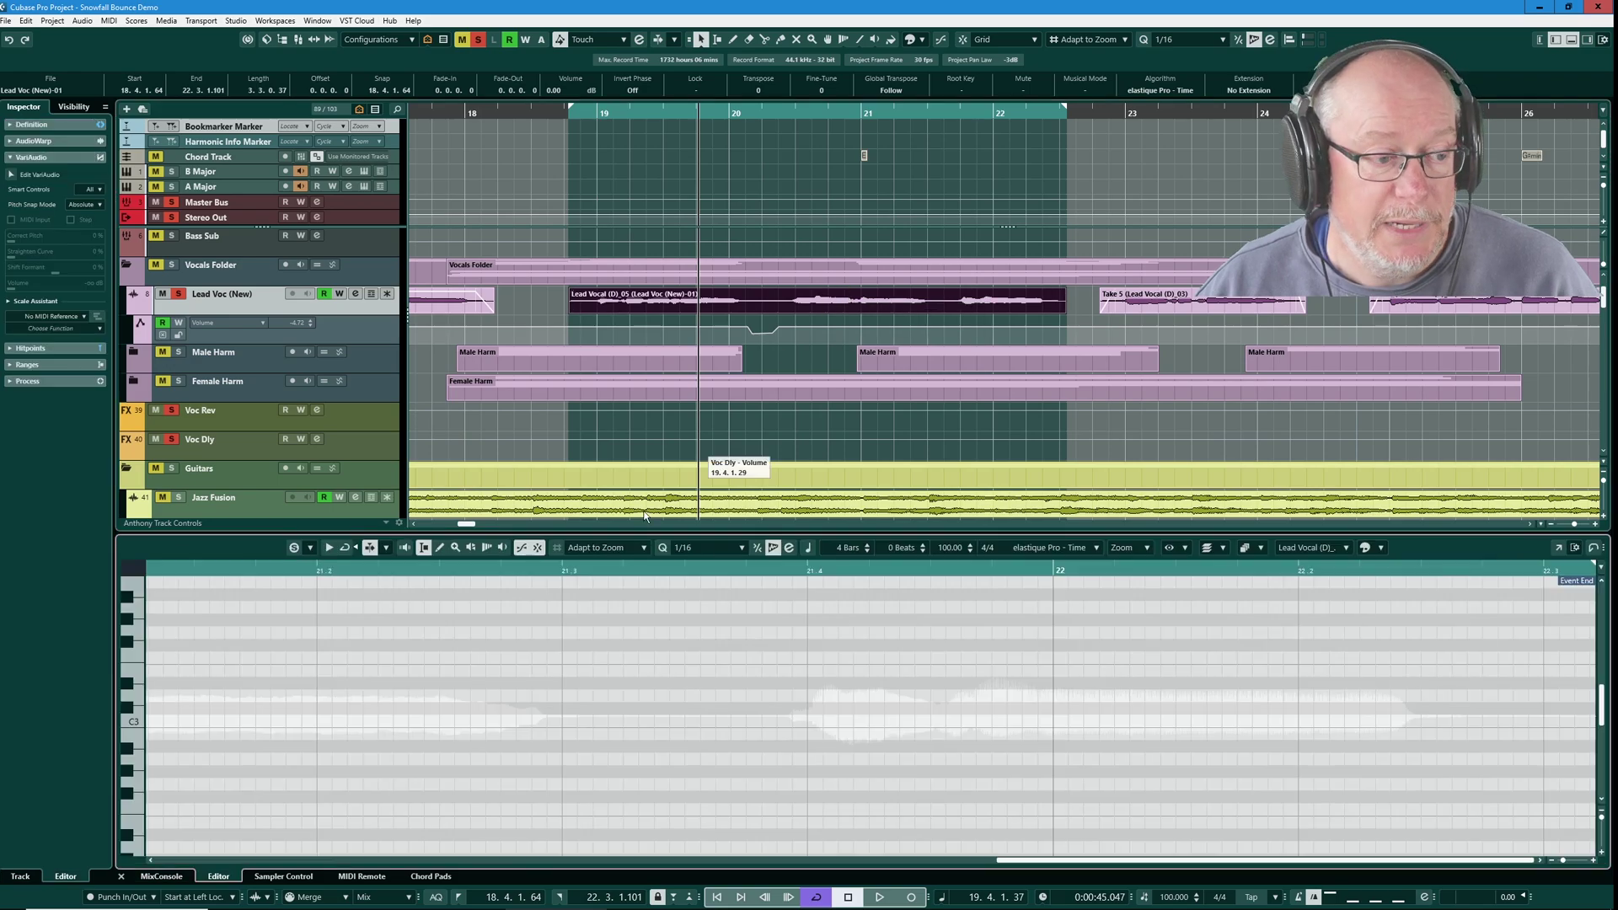
# Enable Edit VariAudio for Lead Voc (New)-01 and fit the event, showing pitch segments across bars 19–22
pyautogui.click(11, 175)
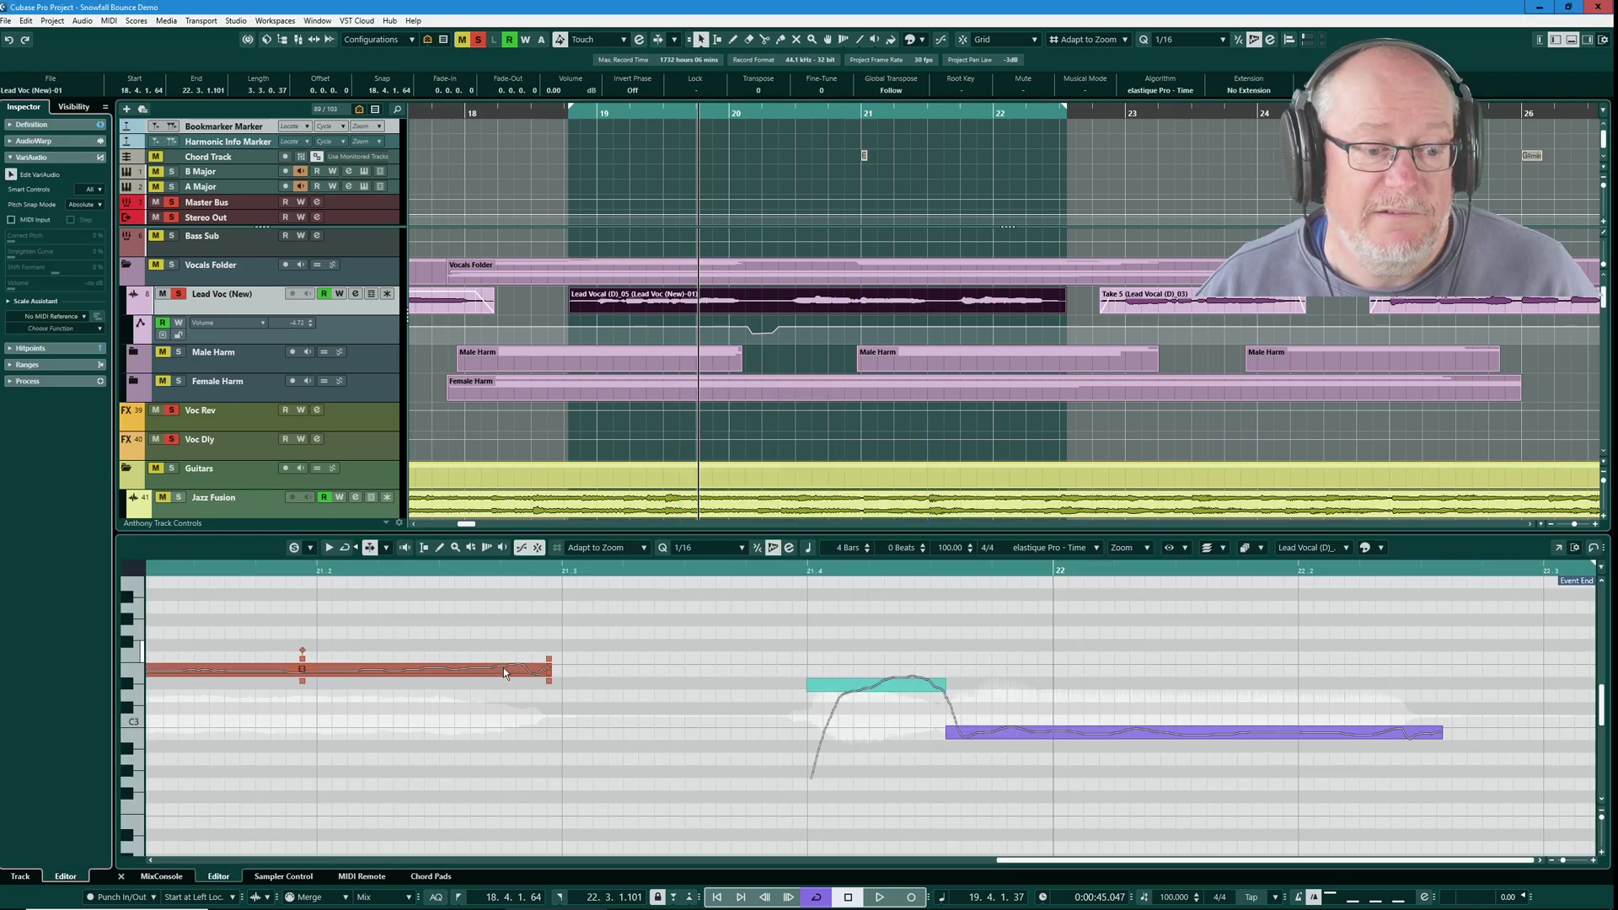
pyautogui.hotkey('shift', 'f')
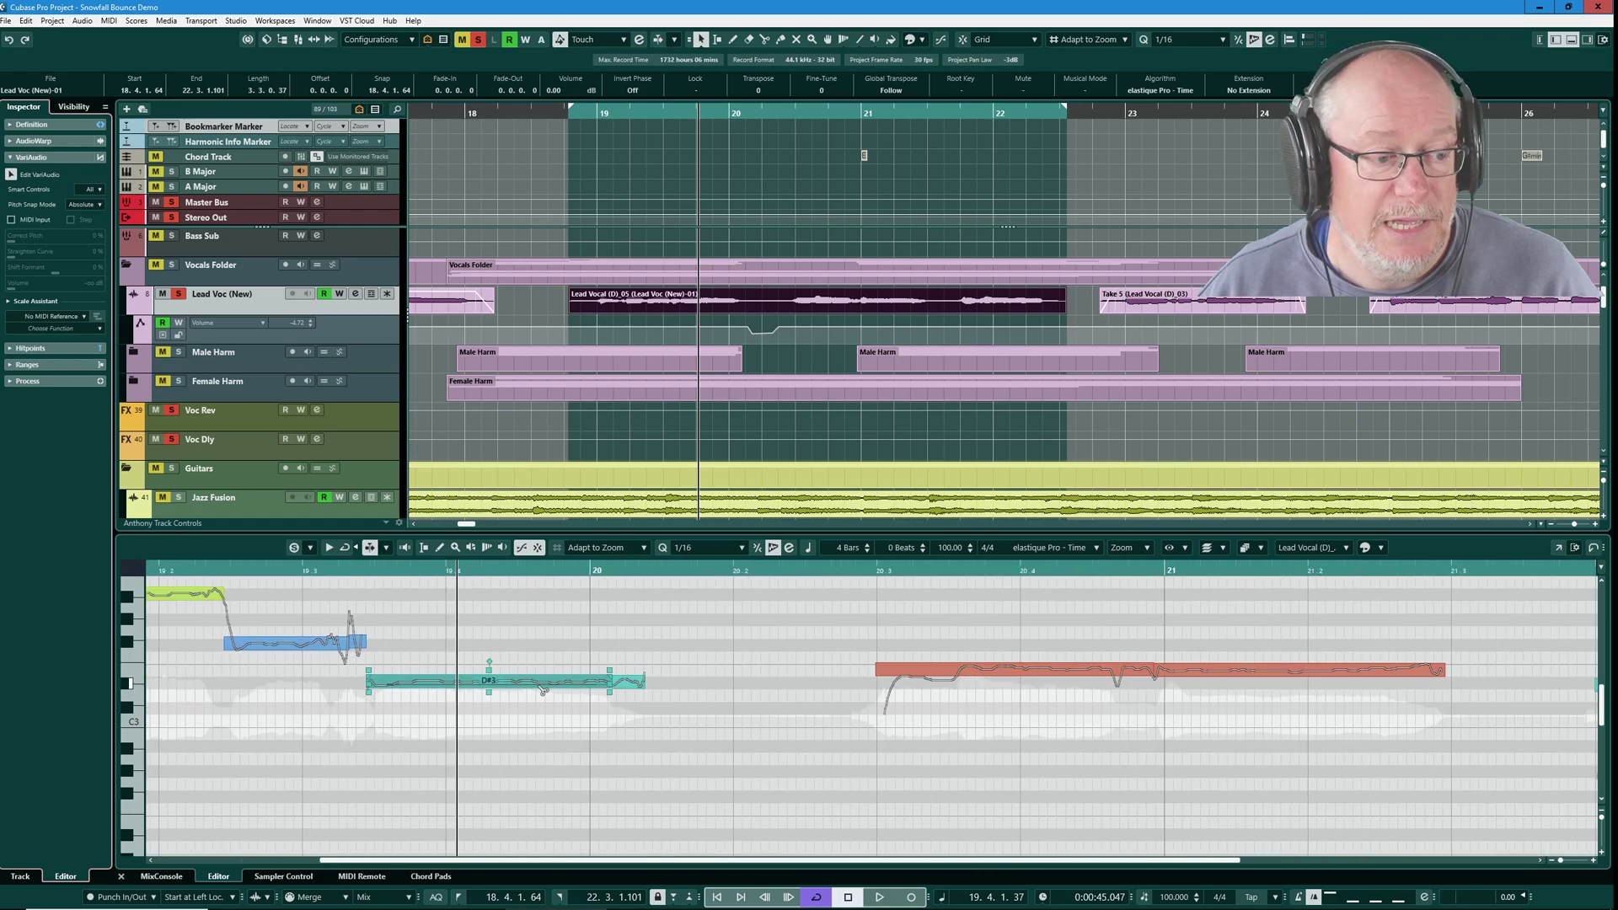
pyautogui.moveTo(554, 685)
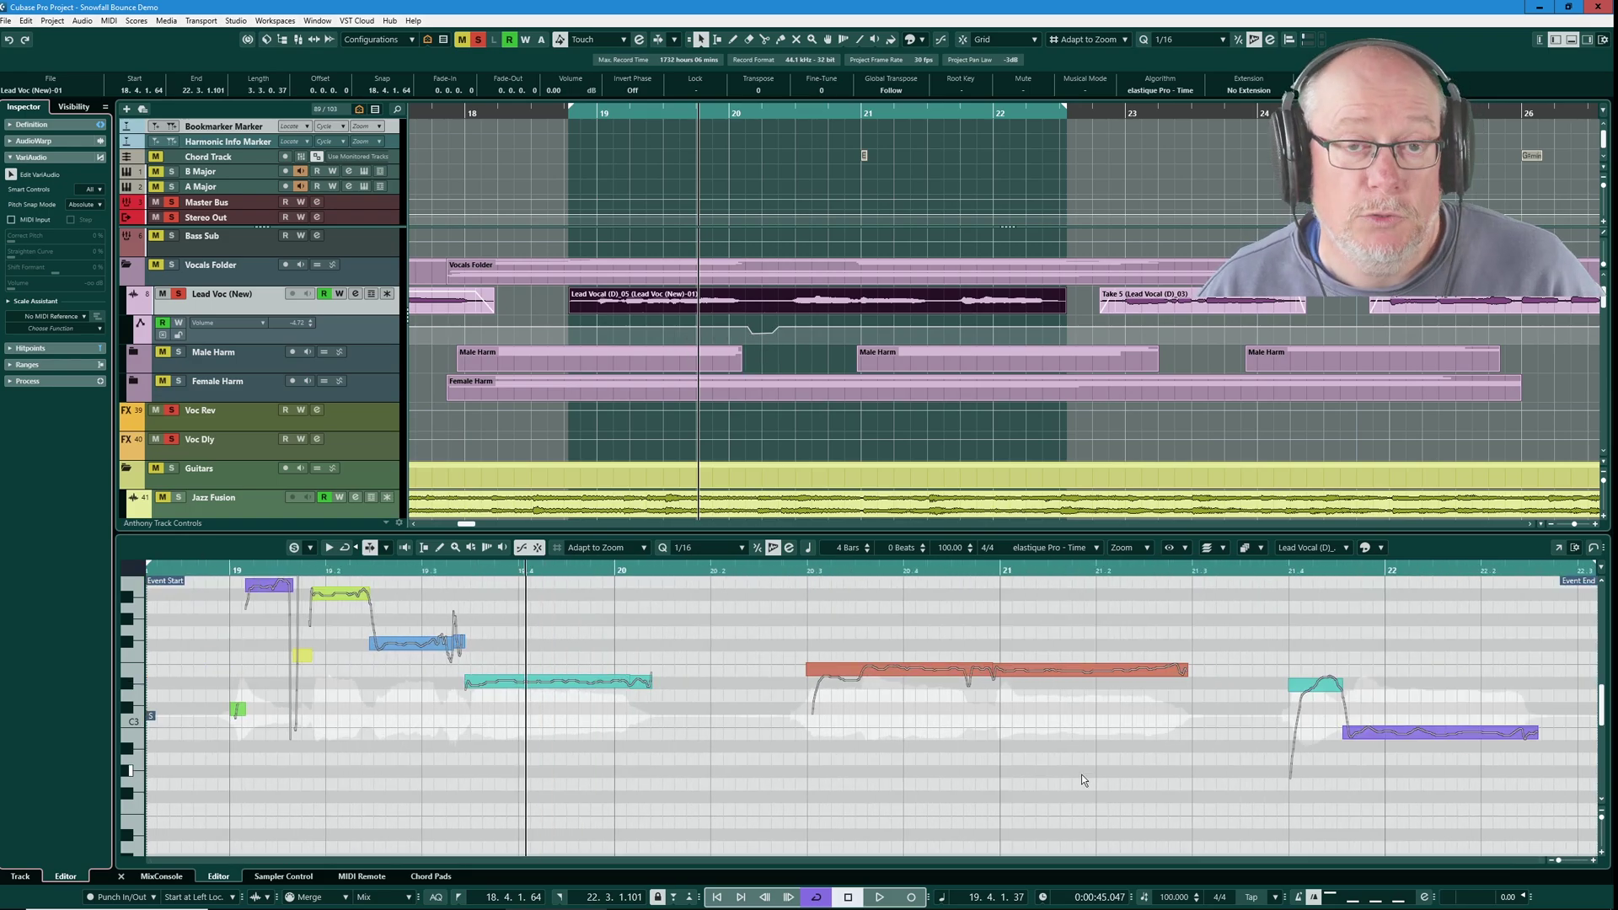
pyautogui.click(94, 328)
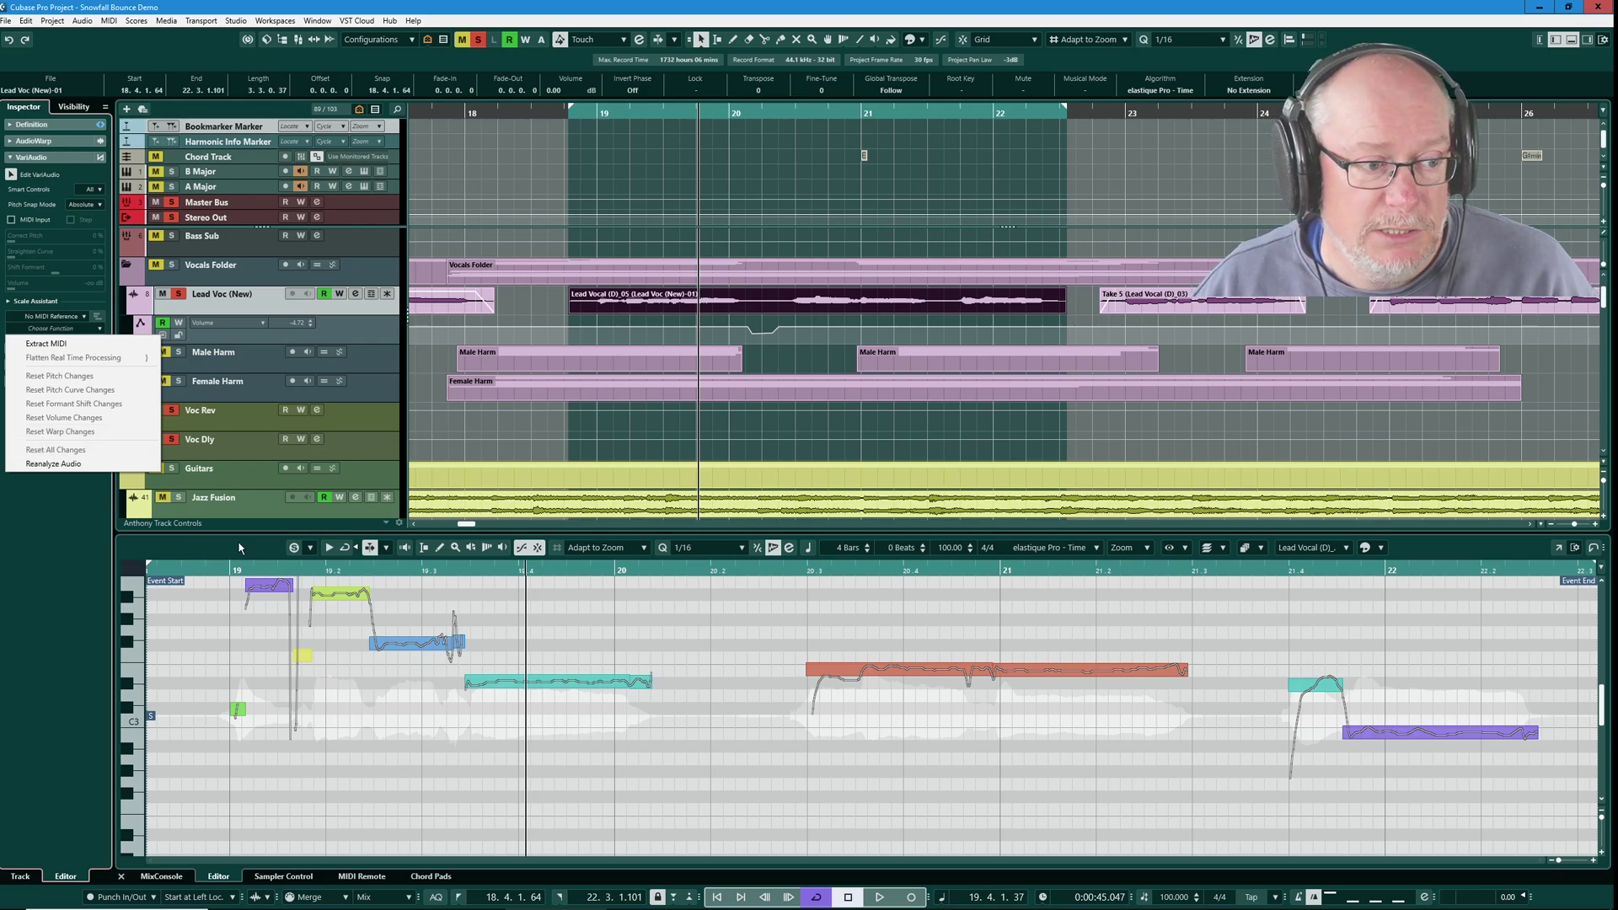
pyautogui.click(411, 645)
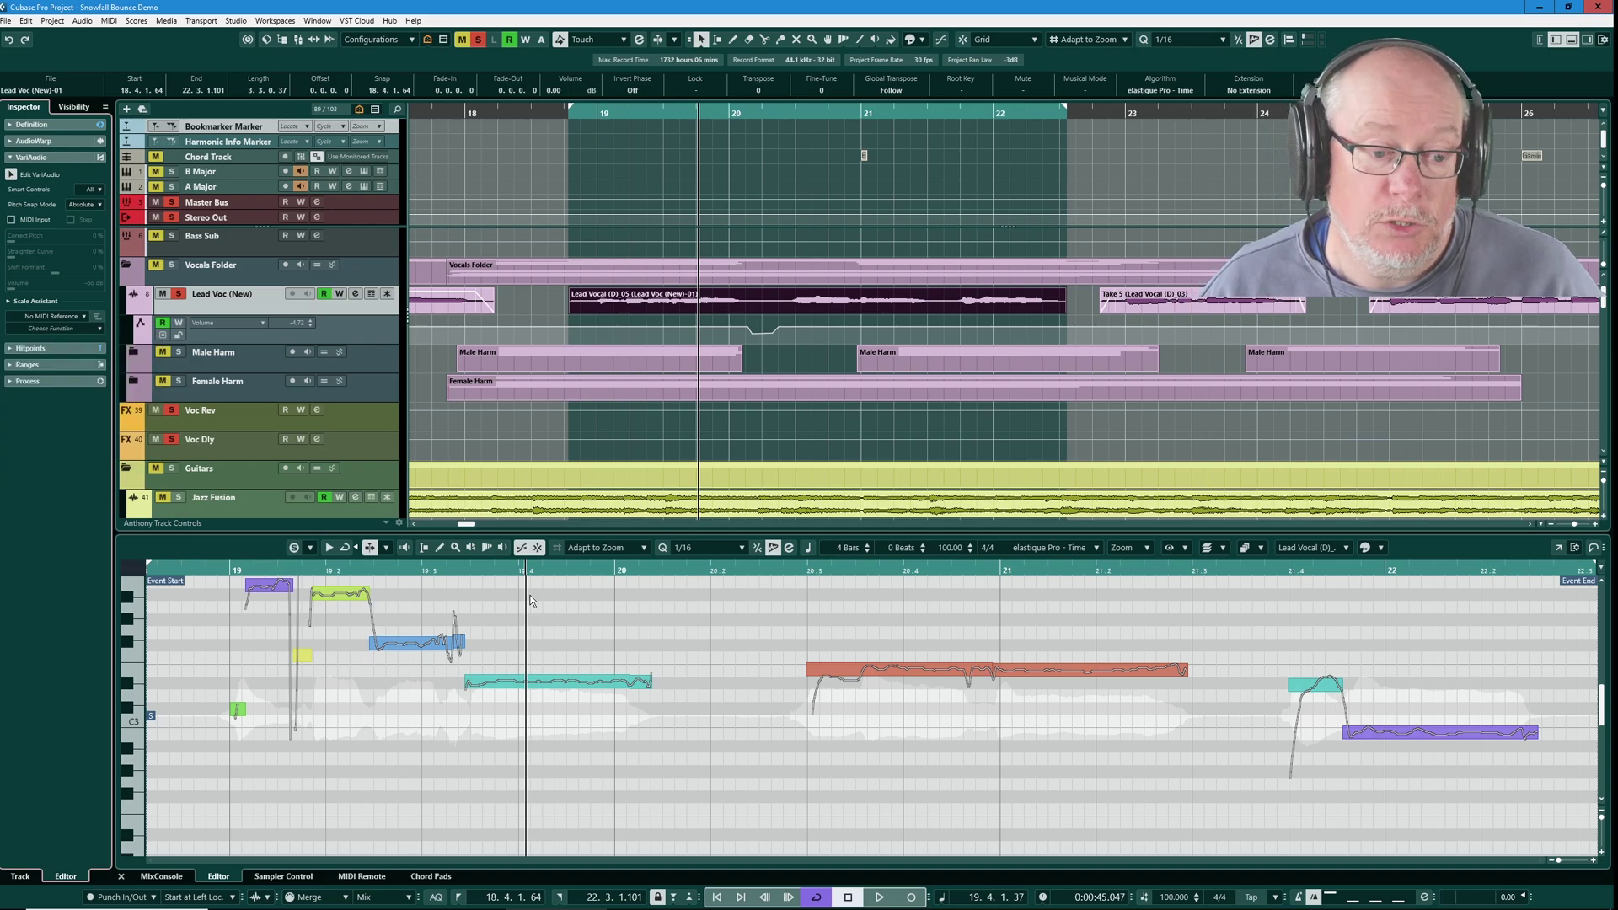
pyautogui.click(851, 380)
pyautogui.click(882, 276)
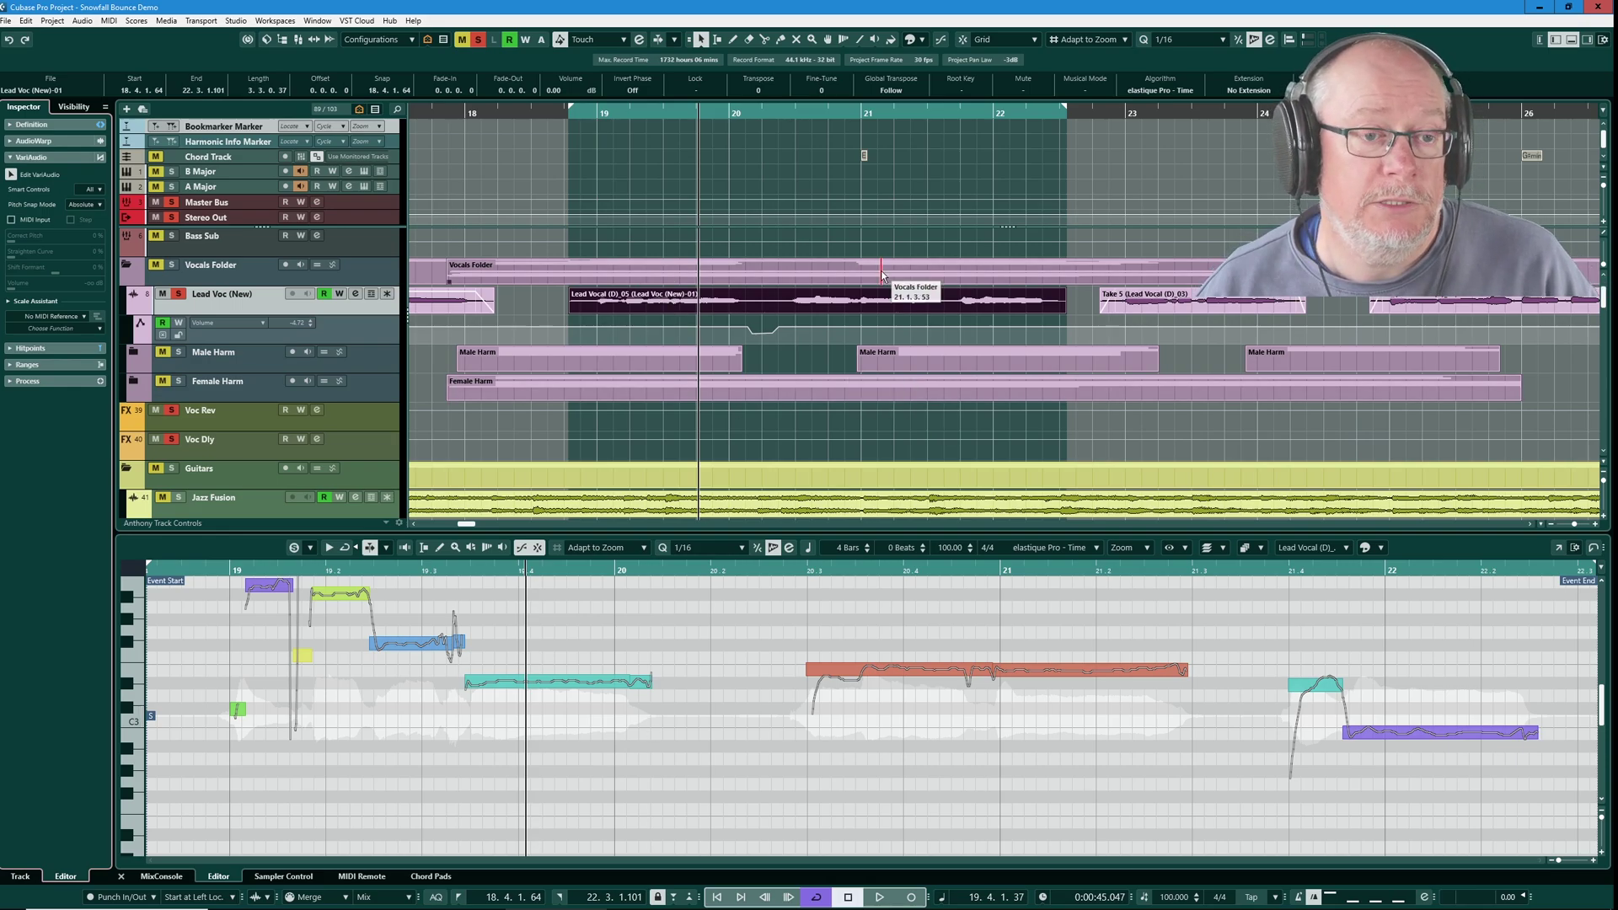
# Show the bounced event in the Pool and compare the Lead Vocal (D)_04 and (D)_05 files
pyautogui.click(82, 20)
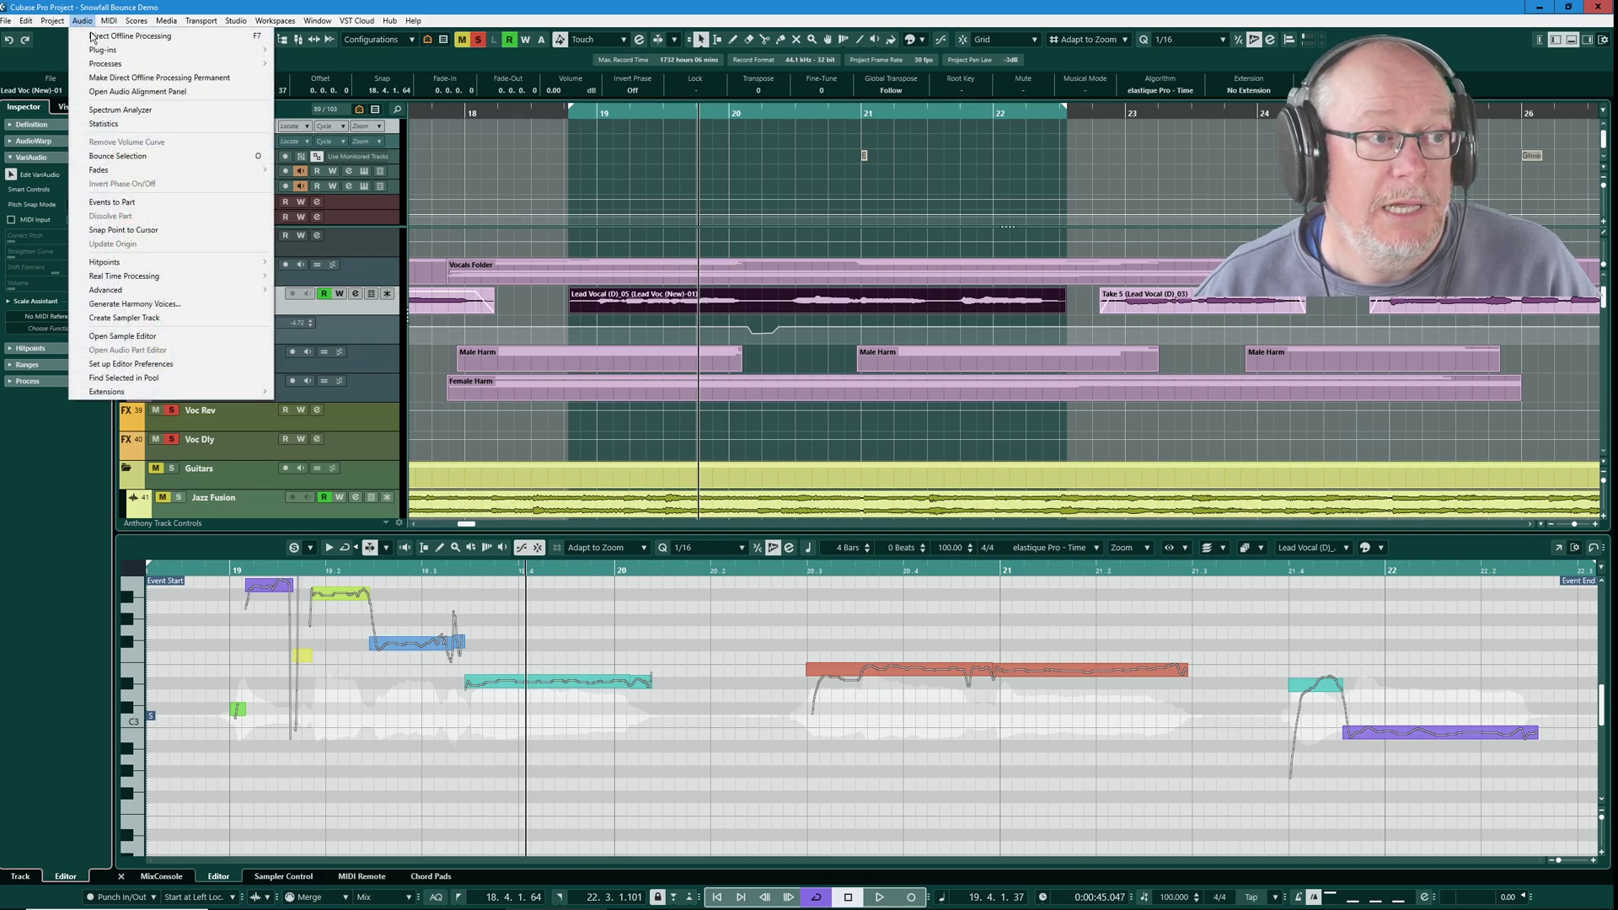
pyautogui.click(123, 378)
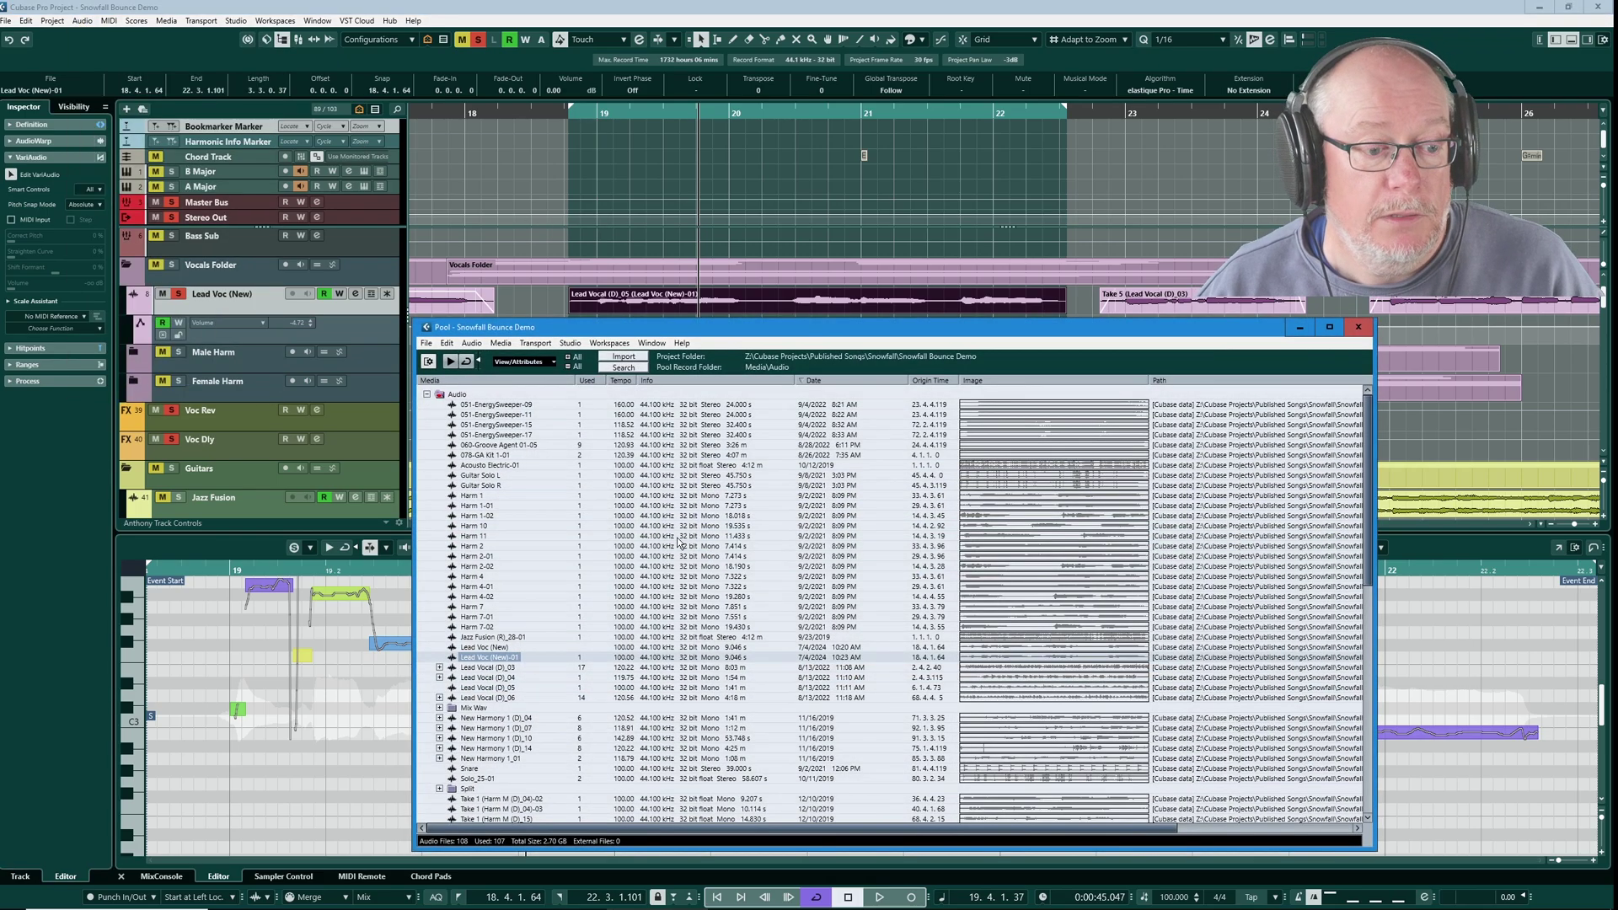
pyautogui.click(522, 678)
pyautogui.click(526, 687)
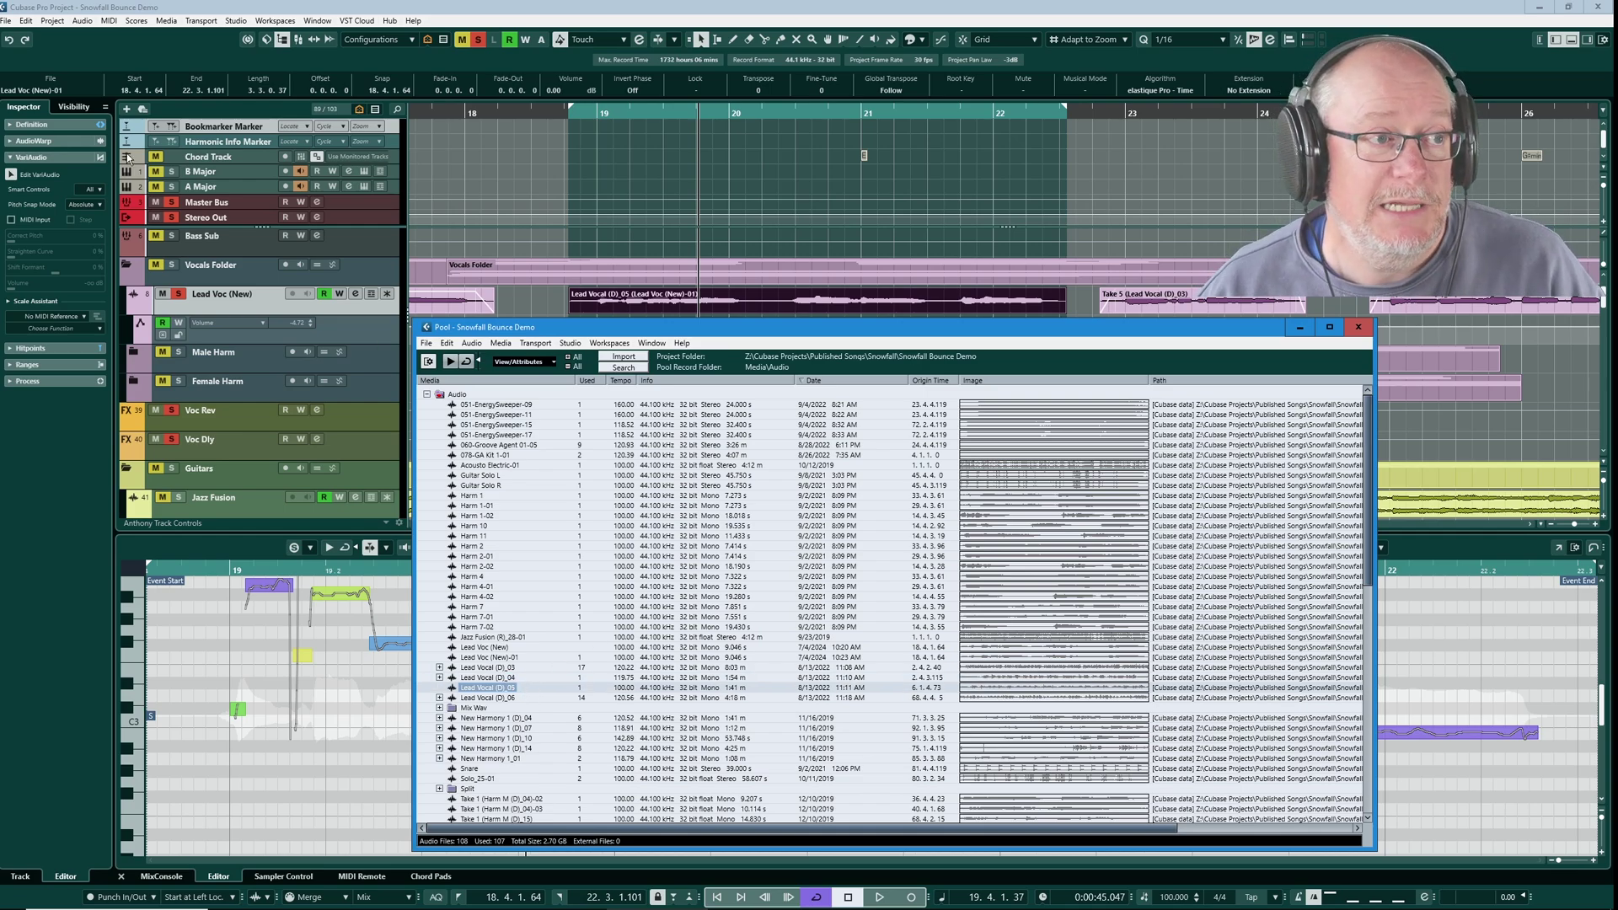
# Roll Edit History back above Bounce Selection, restoring separate Lead Vocal (D)_05 and Take 9 events
pyautogui.click(26, 20)
pyautogui.click(44, 64)
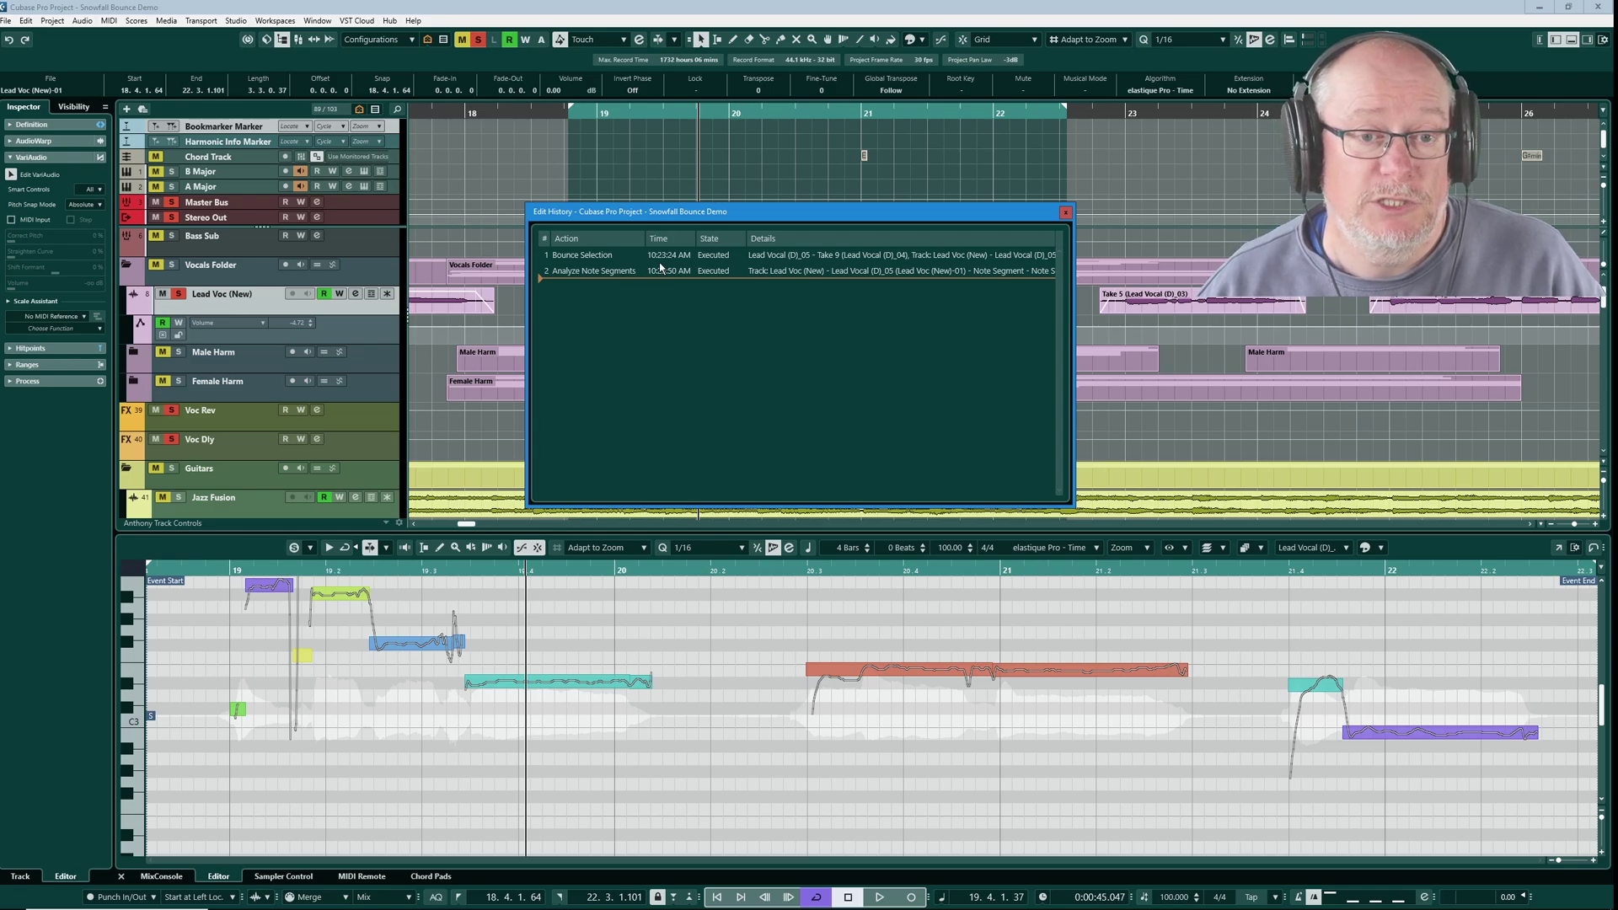
pyautogui.moveTo(772, 214); pyautogui.dragTo(806, 384)
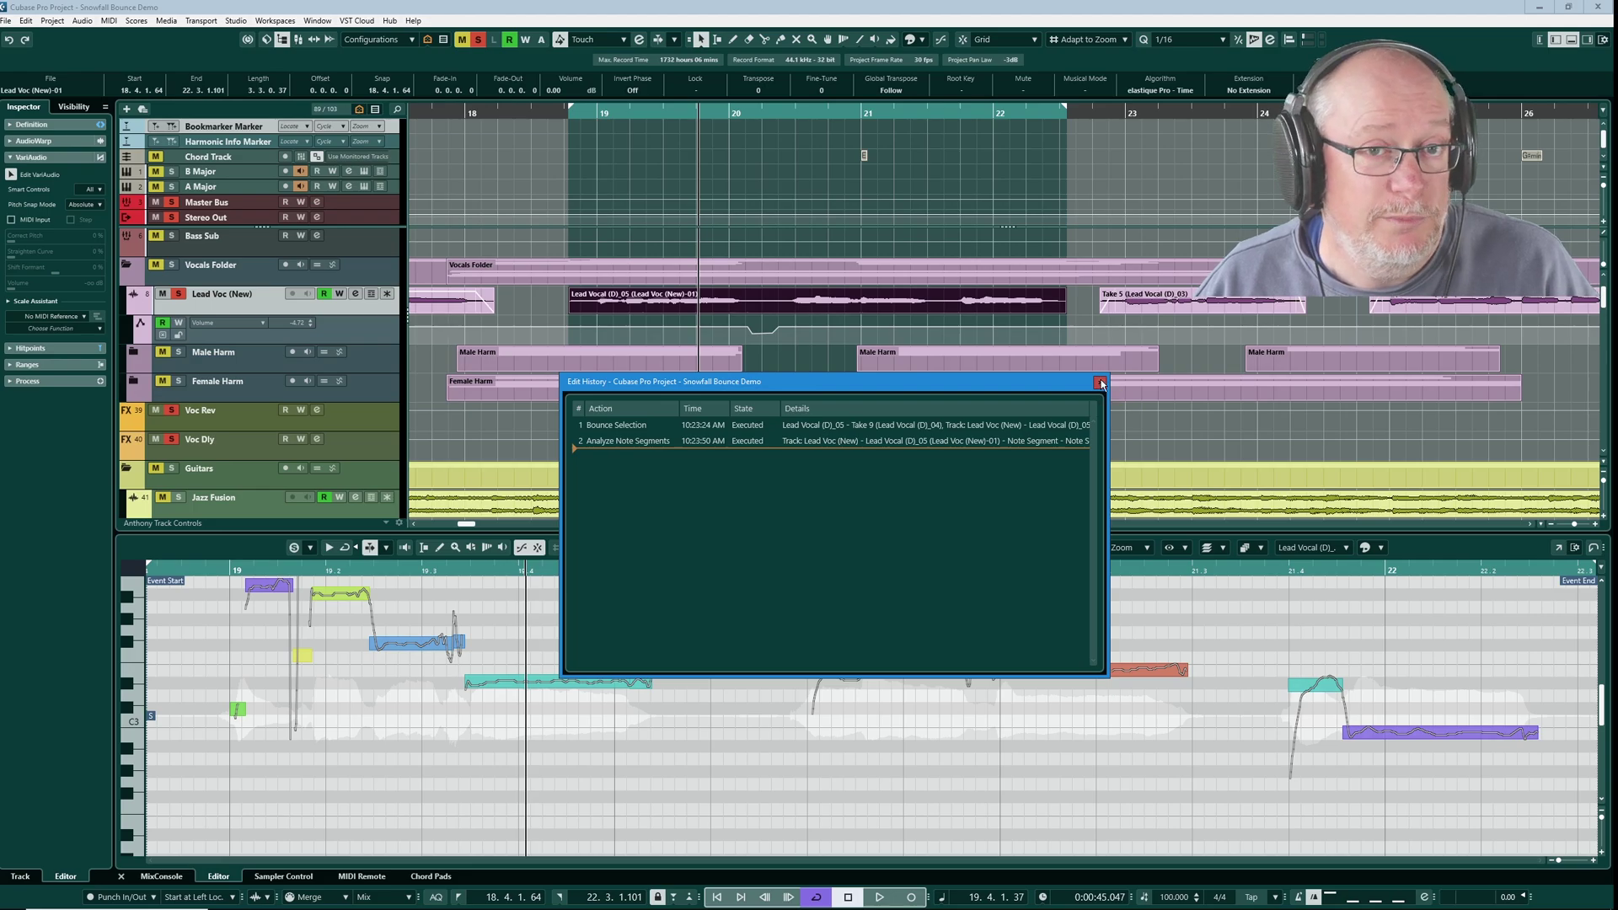
pyautogui.click(1099, 383)
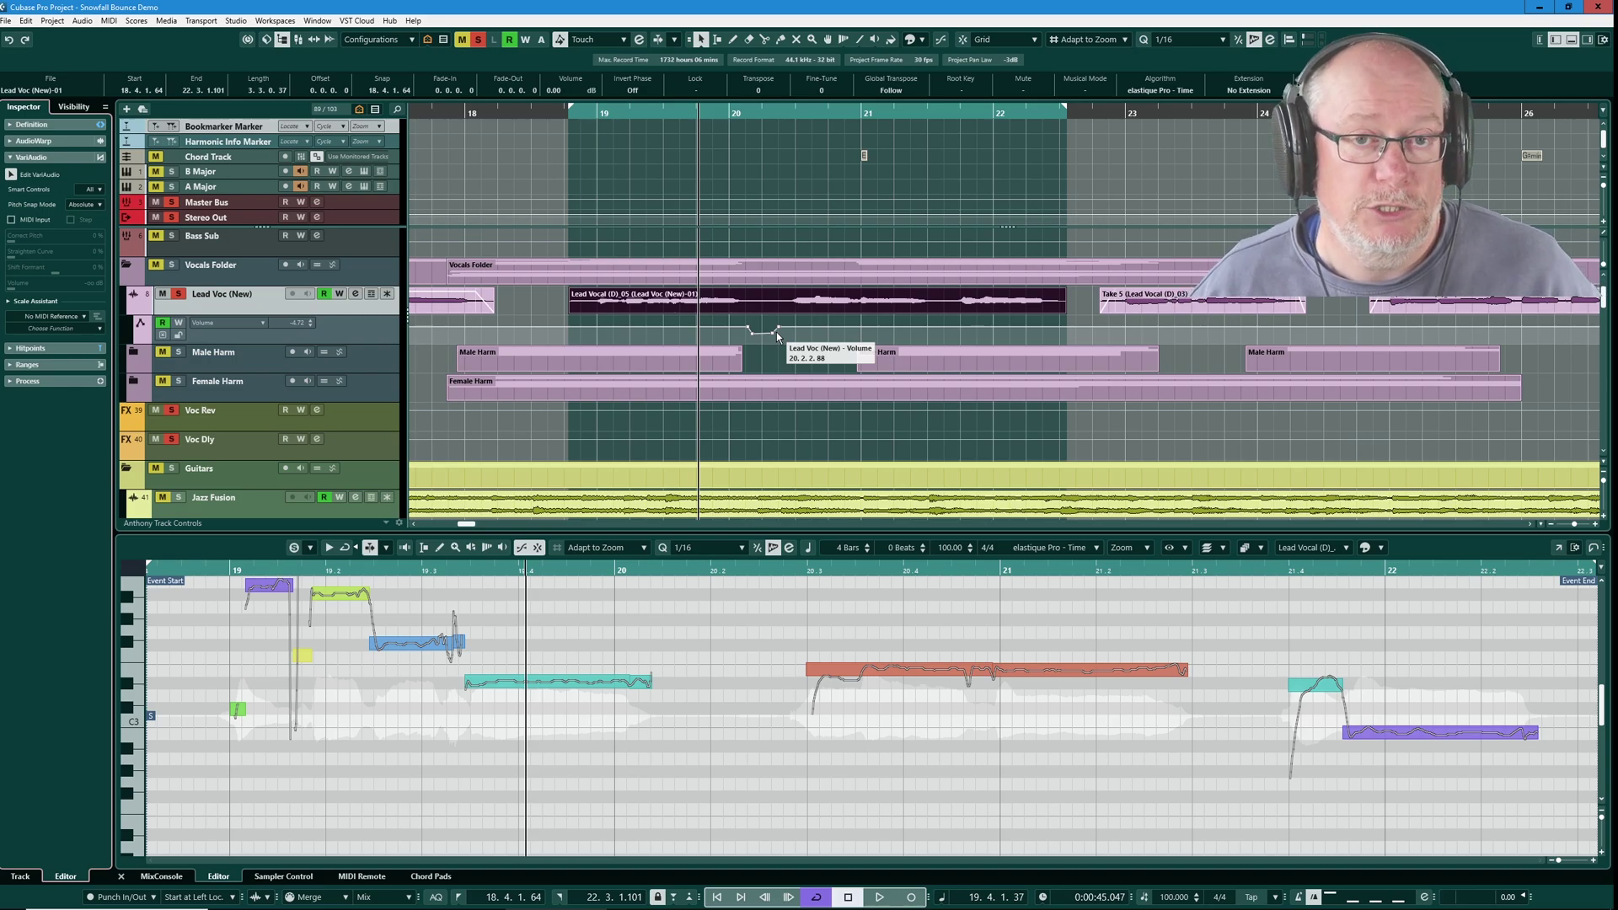
pyautogui.hotkey('alt', 'e')
pyautogui.press('h')
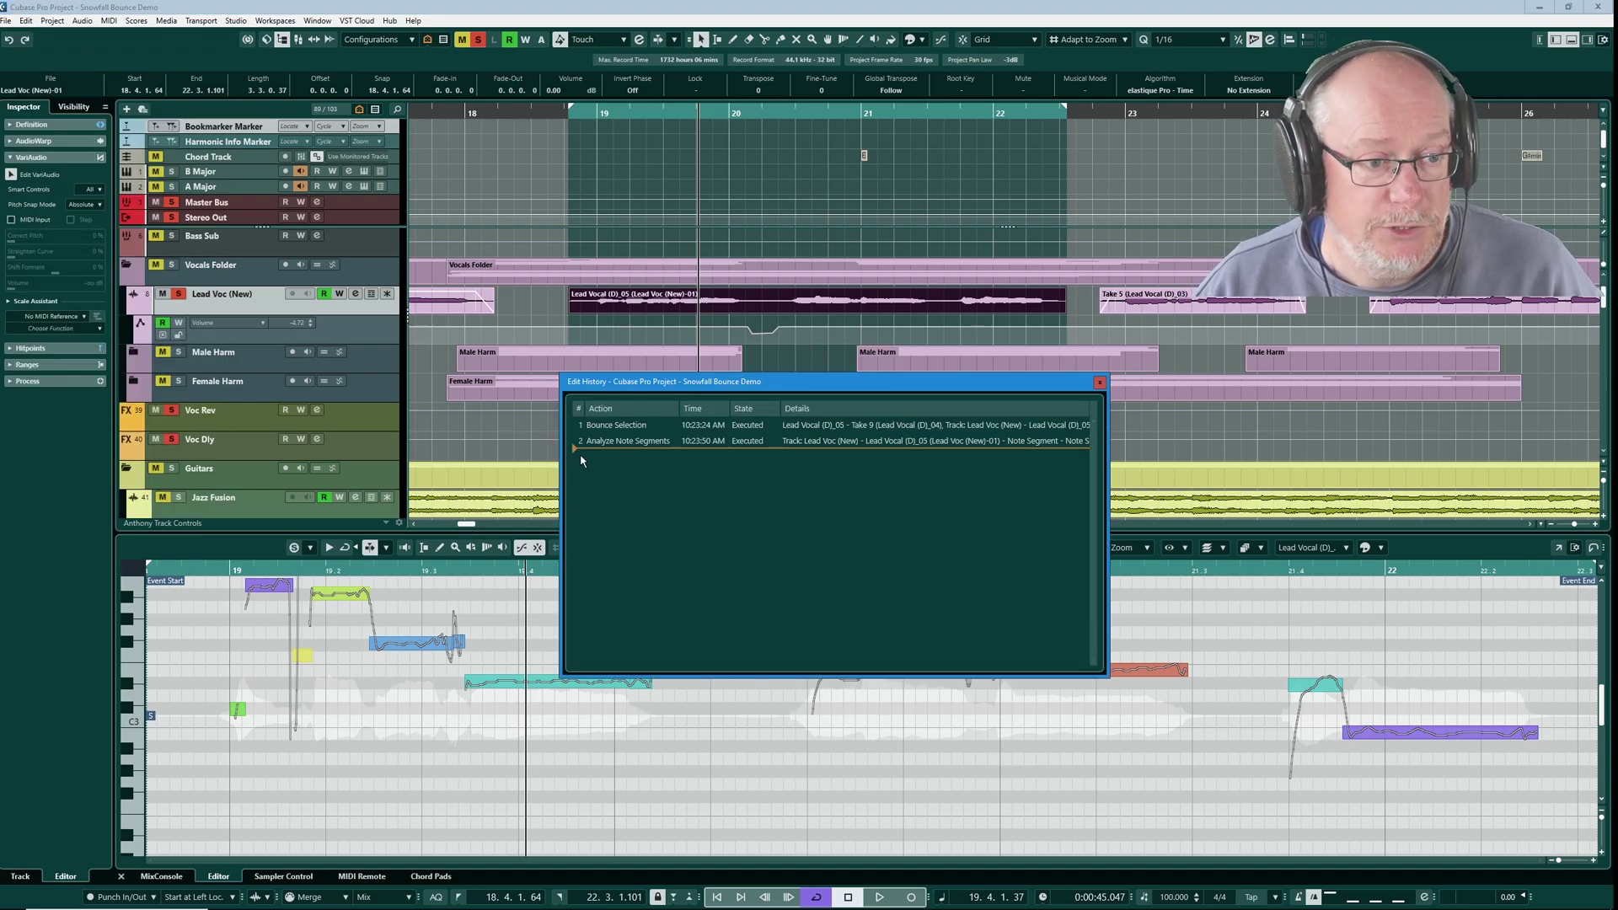
pyautogui.moveTo(578, 449); pyautogui.dragTo(578, 419)
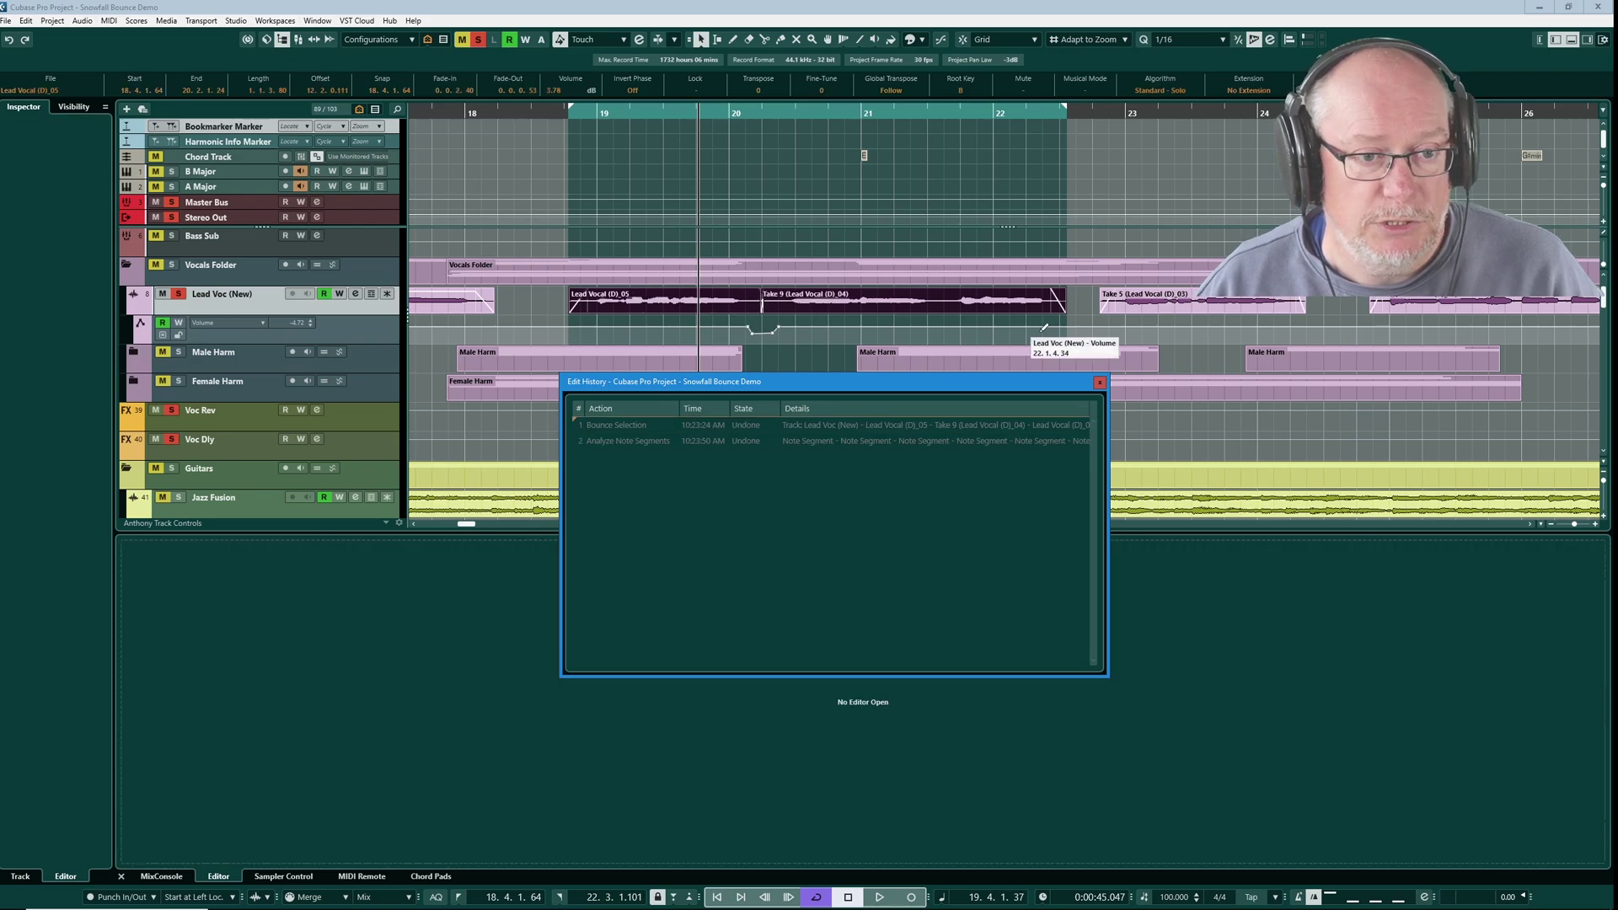
pyautogui.click(1099, 382)
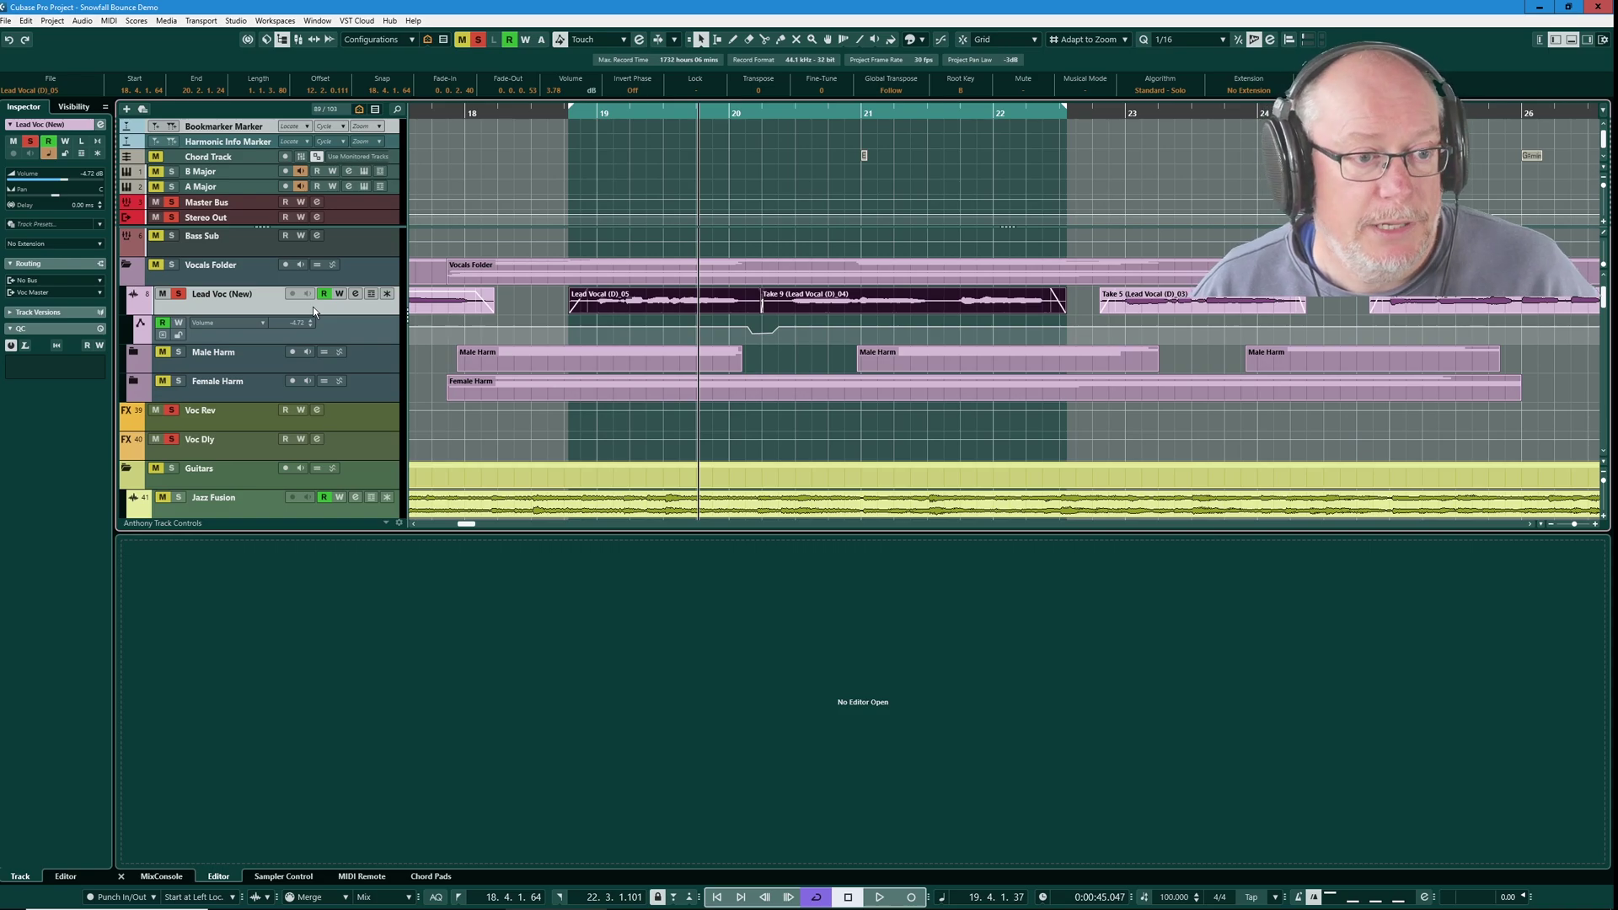
# Duplicate Lead Voc (New) and bounce the copy's vocal takes into one event with Replace
pyautogui.hotkey('ctrl', 'shift', 'd')
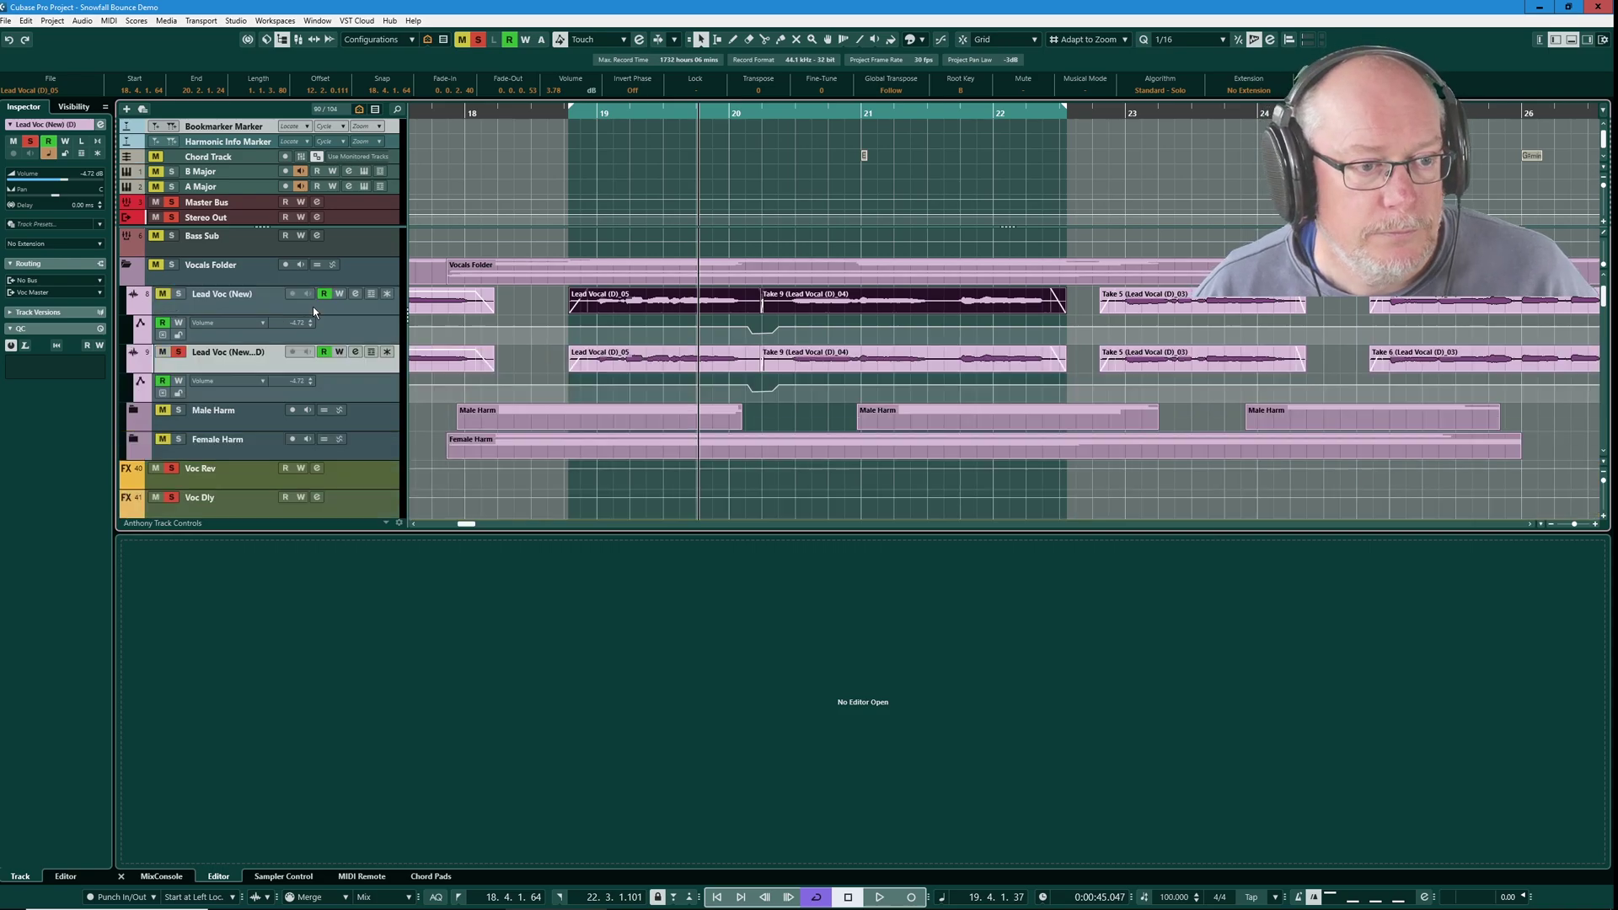
pyautogui.click(547, 358)
pyautogui.doubleClick(927, 366)
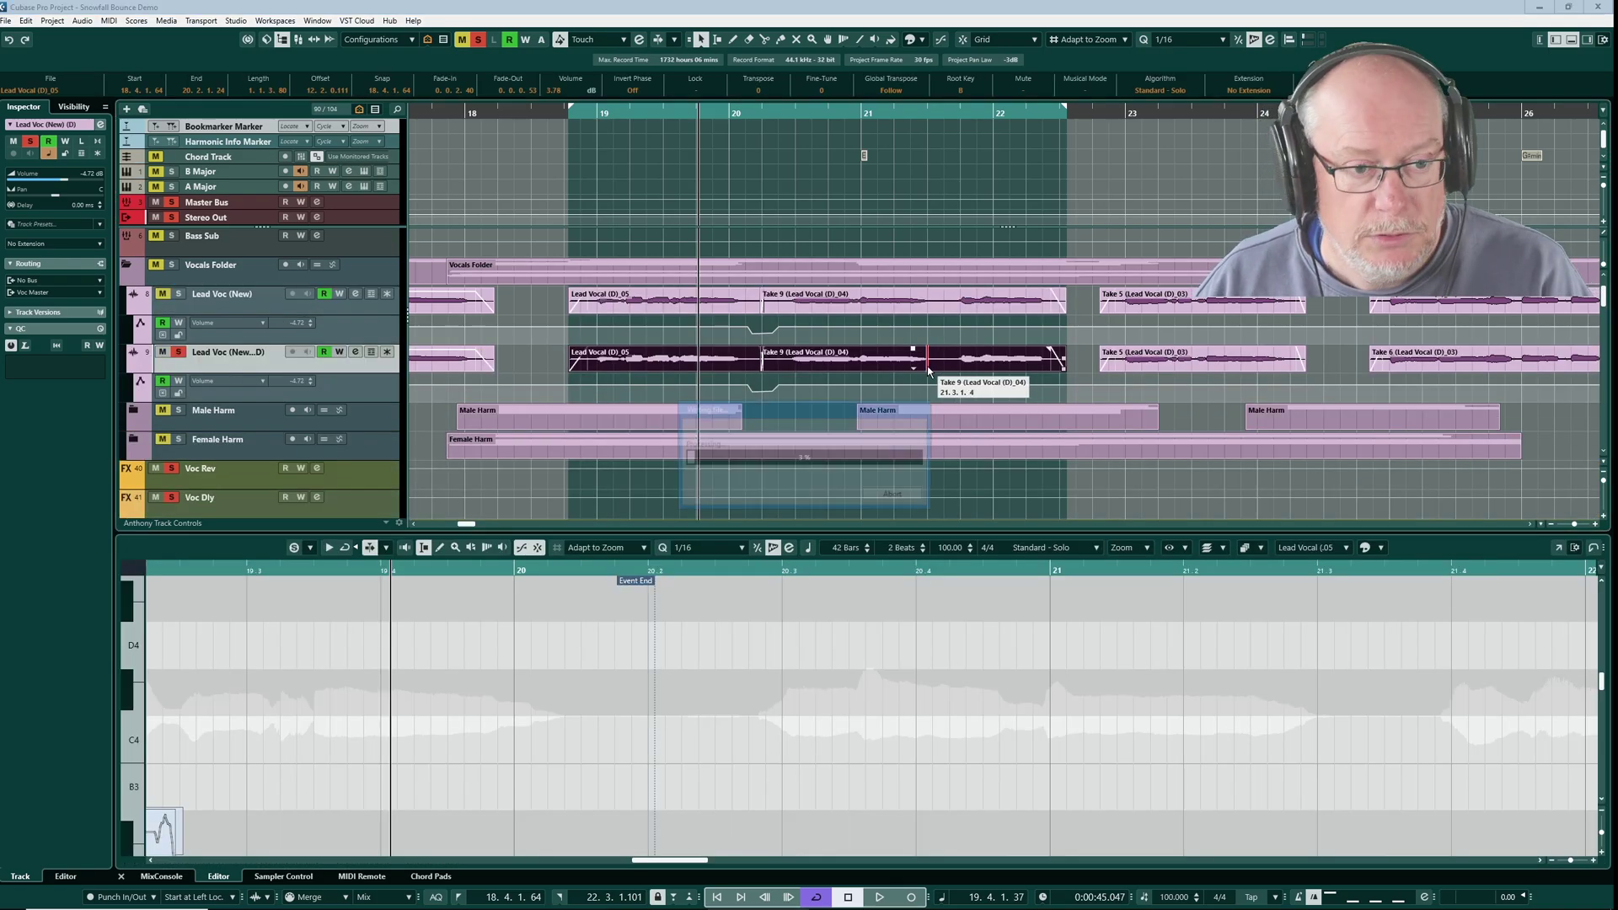
pyautogui.click(777, 481)
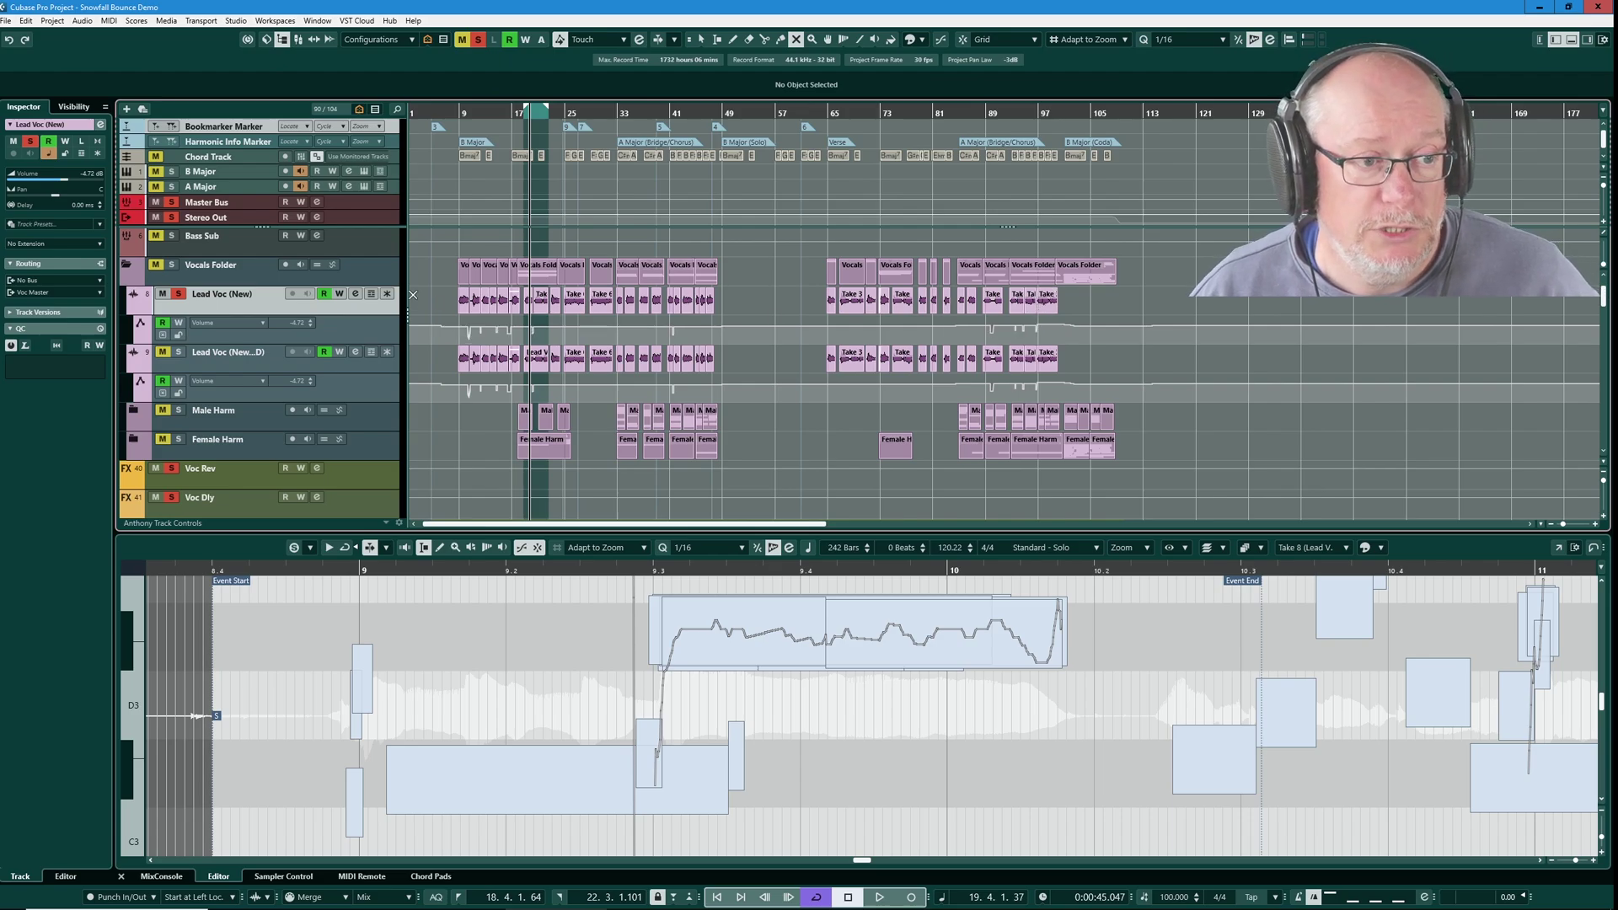
# Toggle mute on the original Lead Voc (New) events and dismiss its track context menu unchanged
pyautogui.moveTo(435, 295); pyautogui.dragTo(1097, 300)
pyautogui.click(1124, 299)
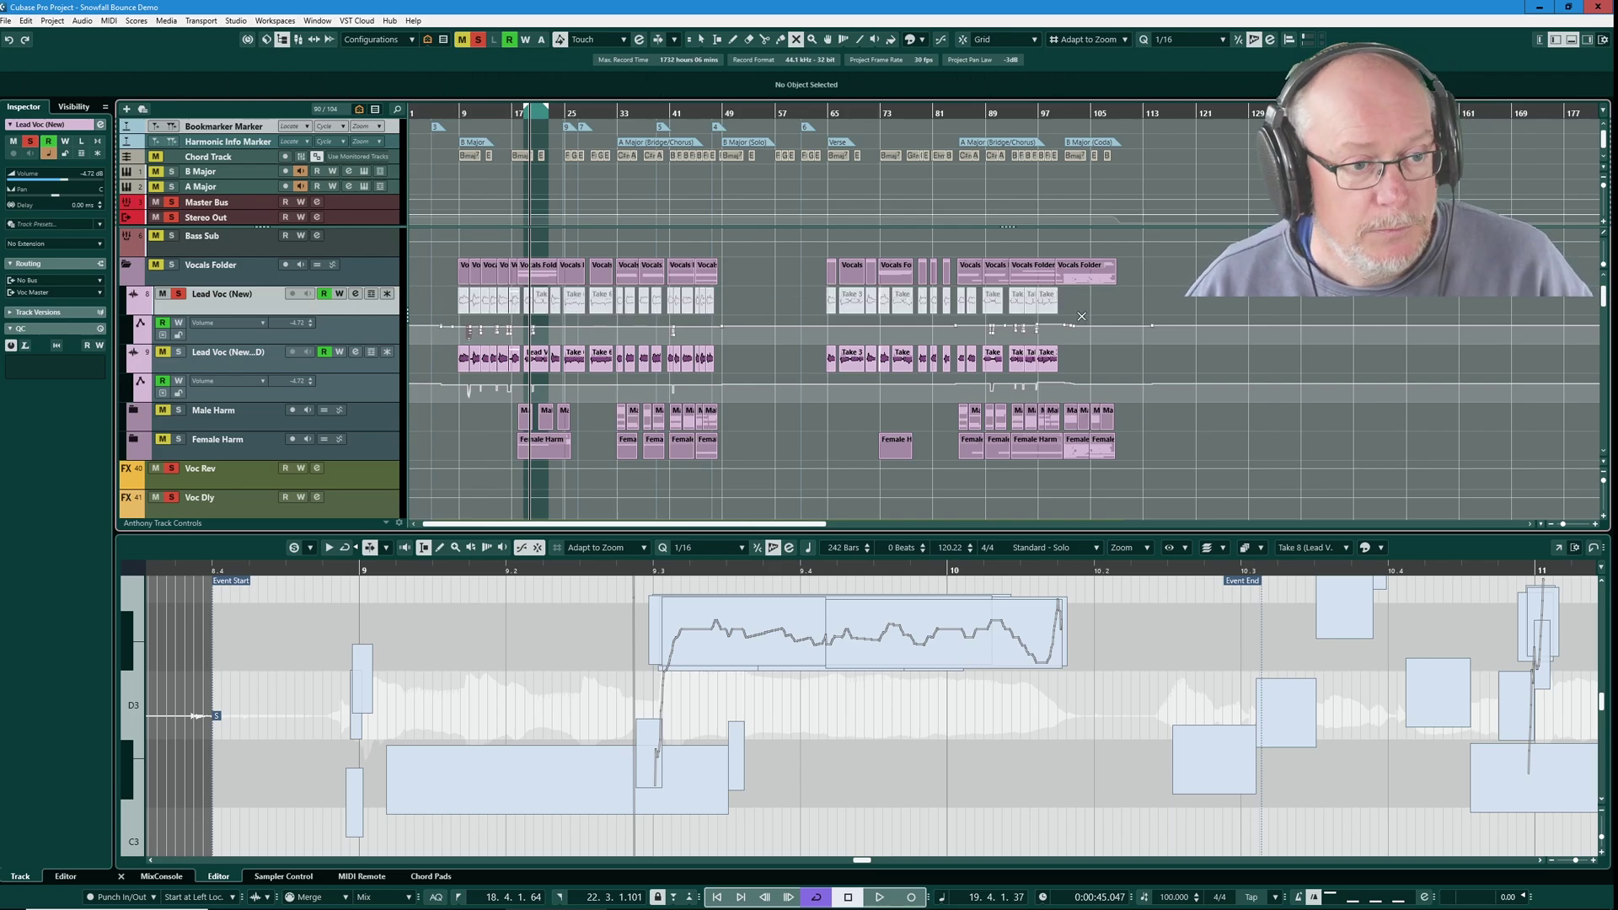
pyautogui.rightClick(224, 310)
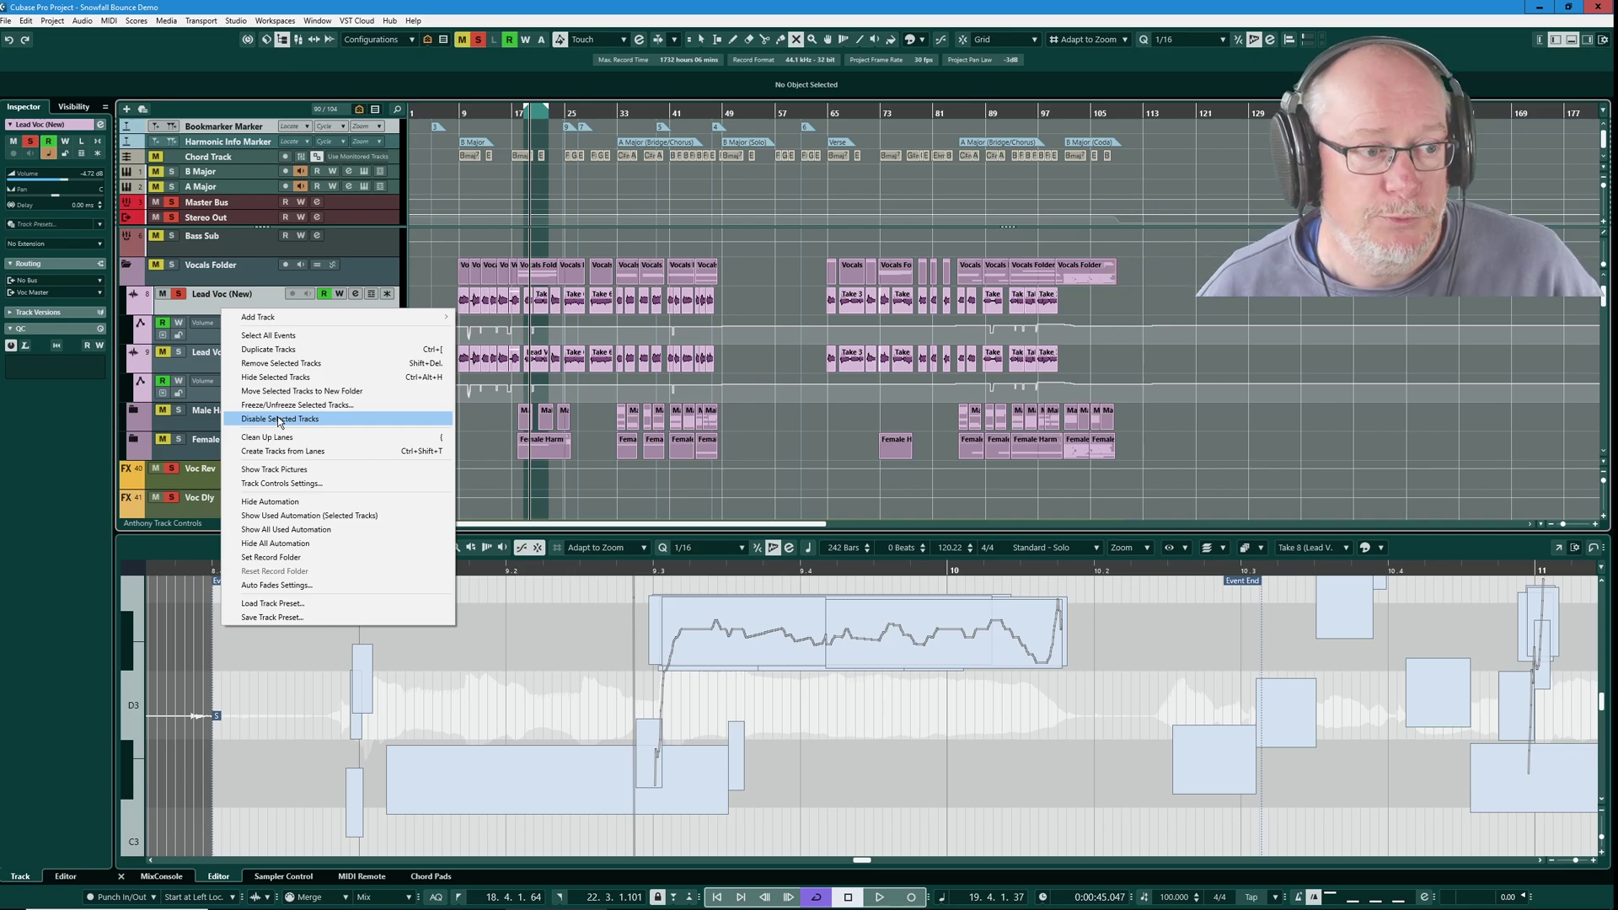
pyautogui.click(791, 359)
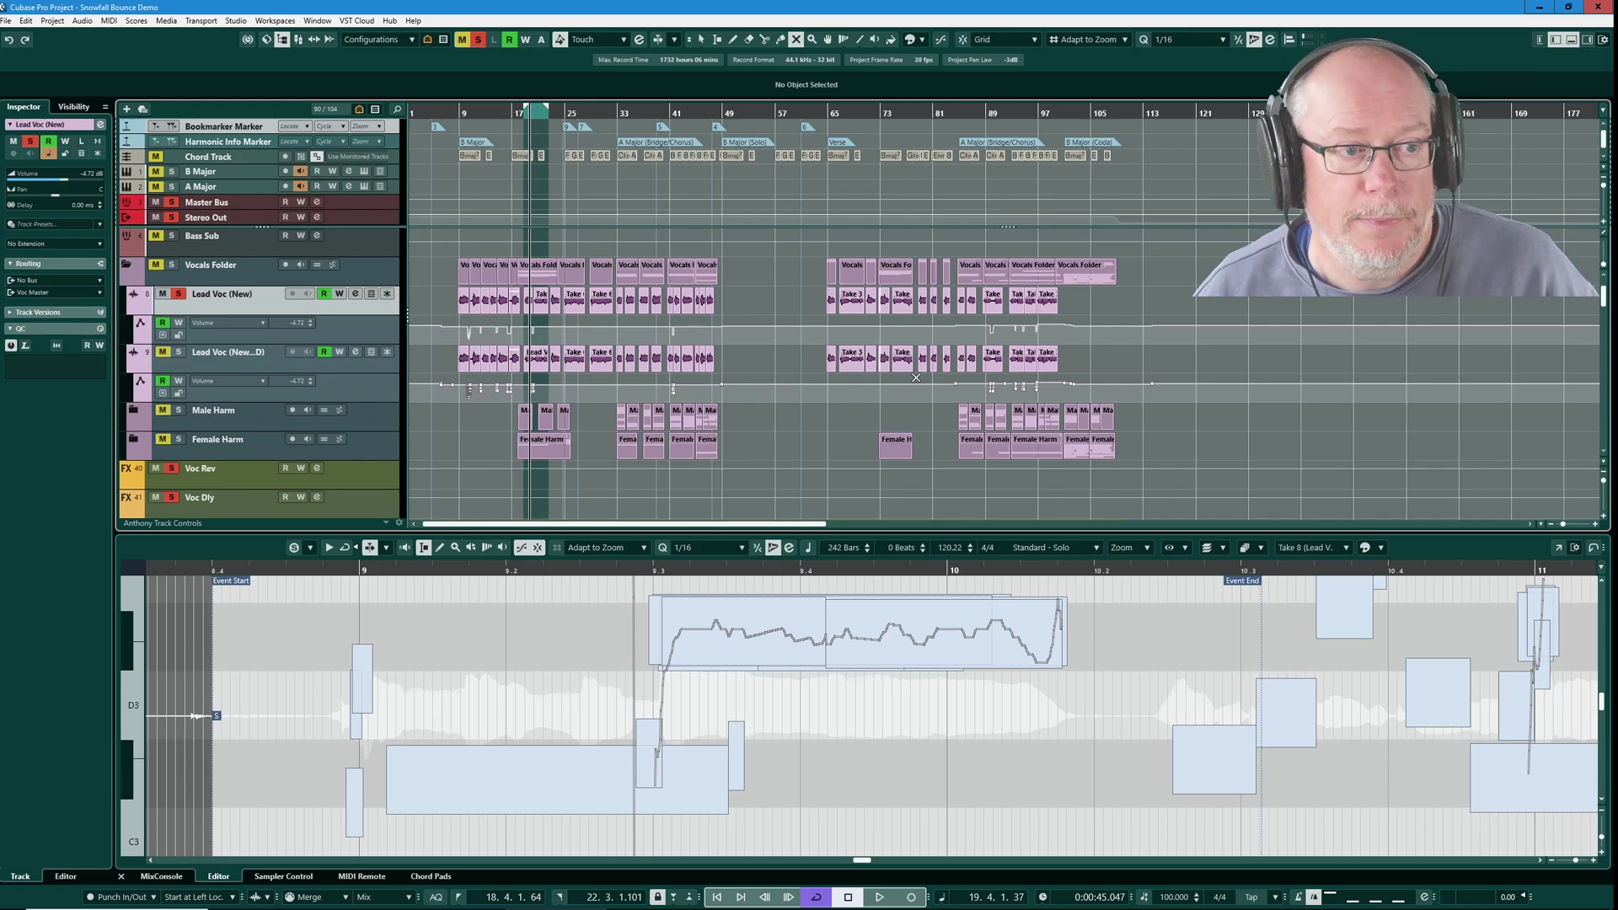
# Roll Edit History back to the start, removing the duplicate Lead Voc (New…D) track
pyautogui.hotkey('ctrl', 'h')
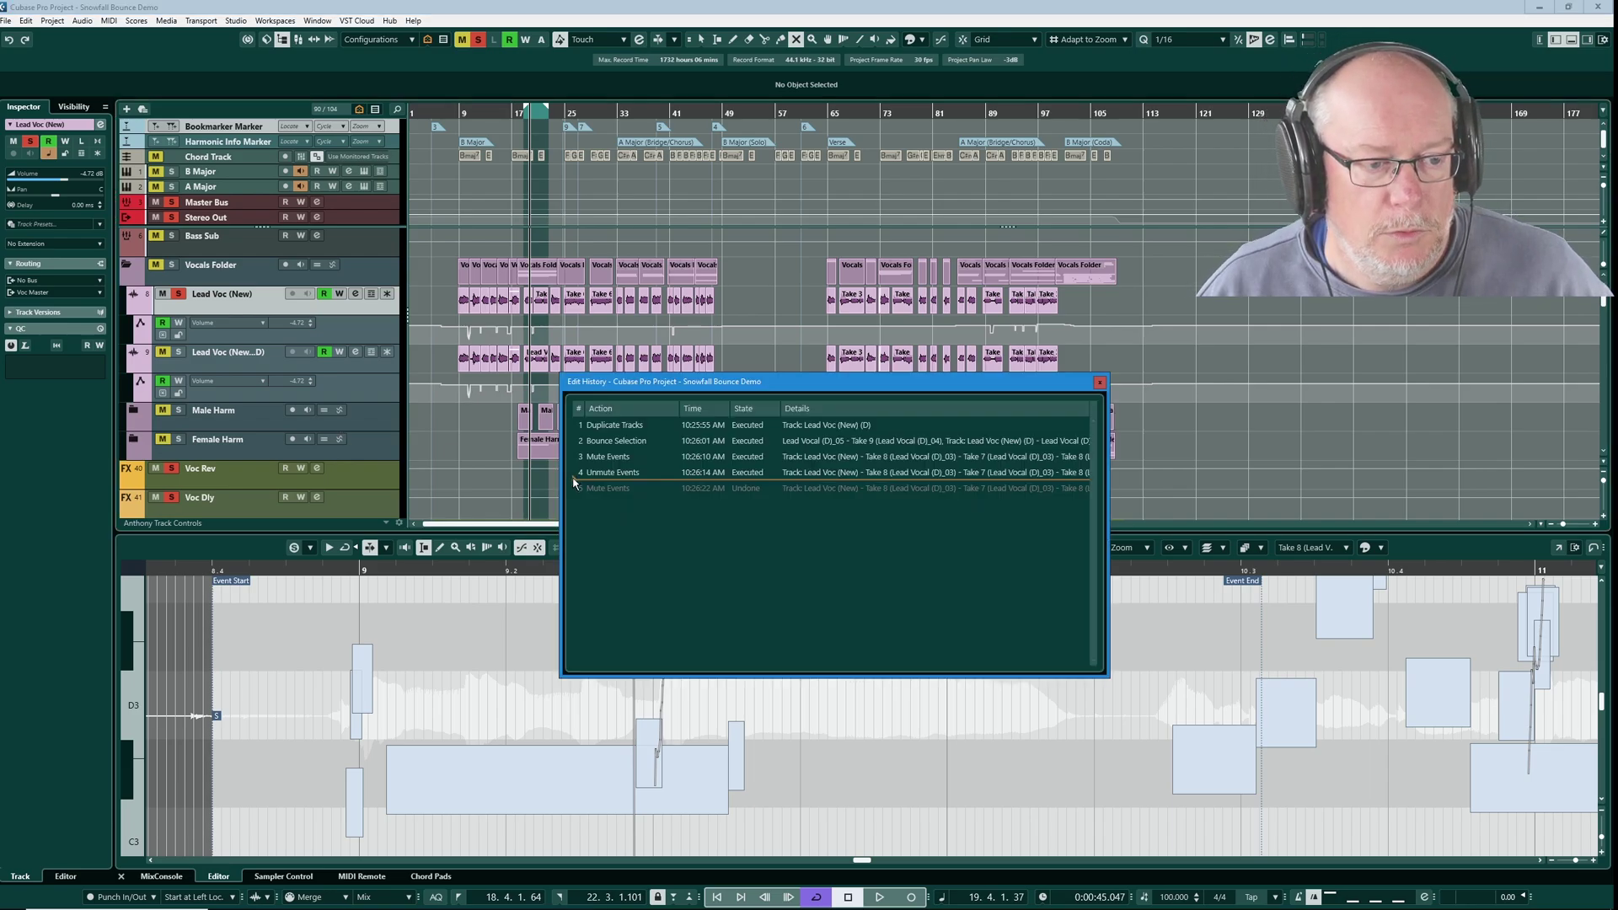
pyautogui.moveTo(574, 482); pyautogui.dragTo(574, 418)
pyautogui.click(1100, 381)
# Marquee-select the Lead Vocal (D)_05 and Take 9 events on Lead Voc (New)
pyautogui.click(976, 301)
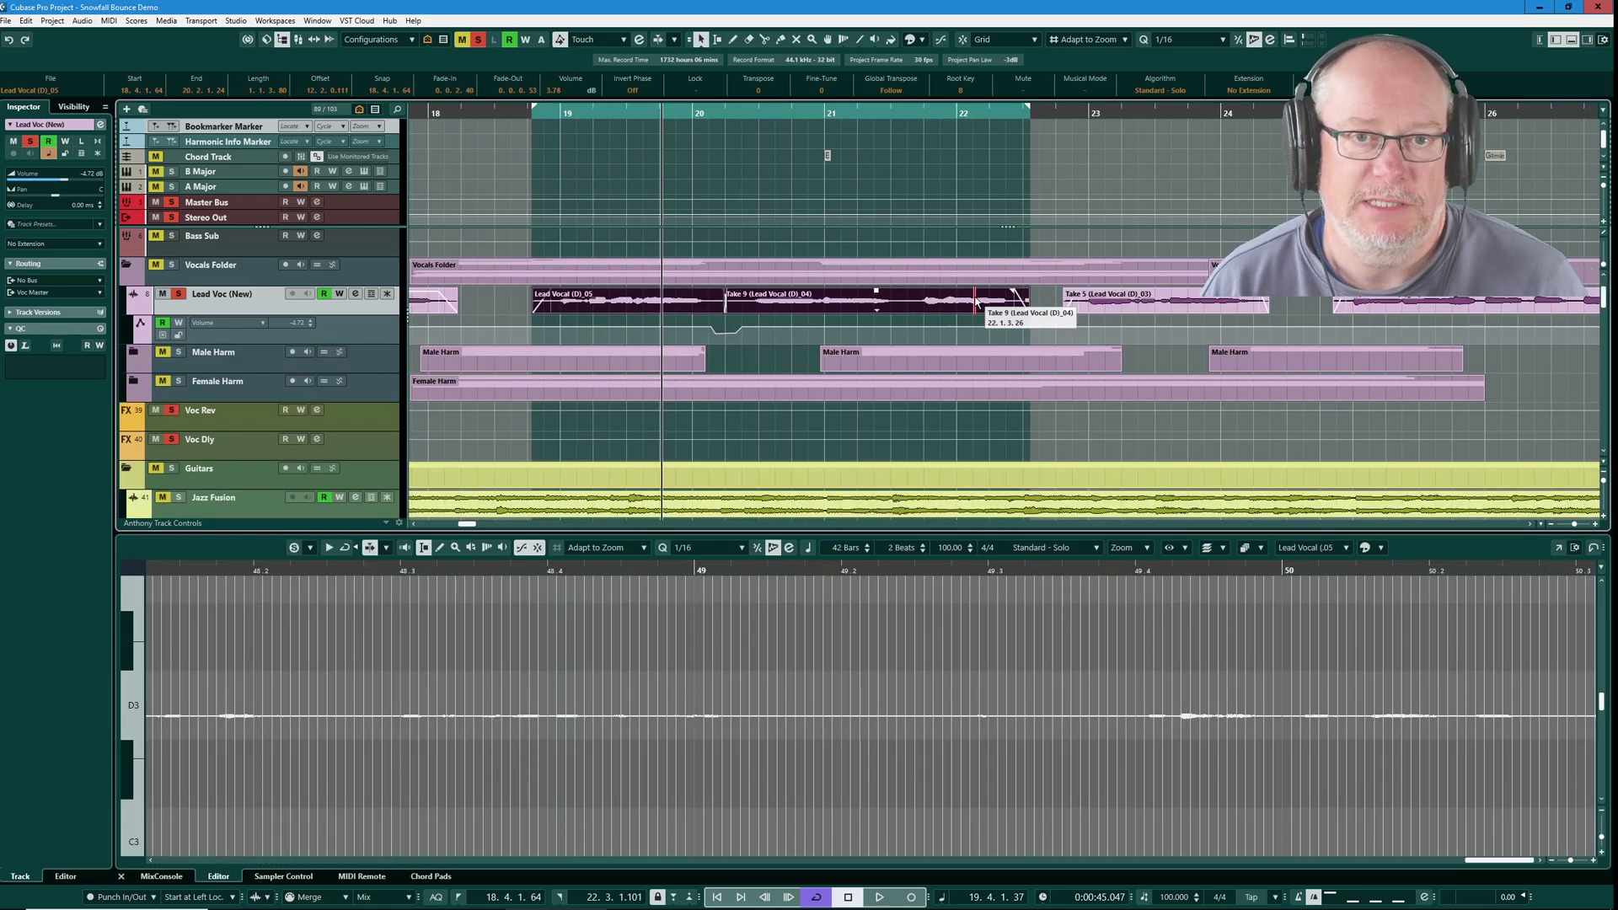
pyautogui.click(508, 308)
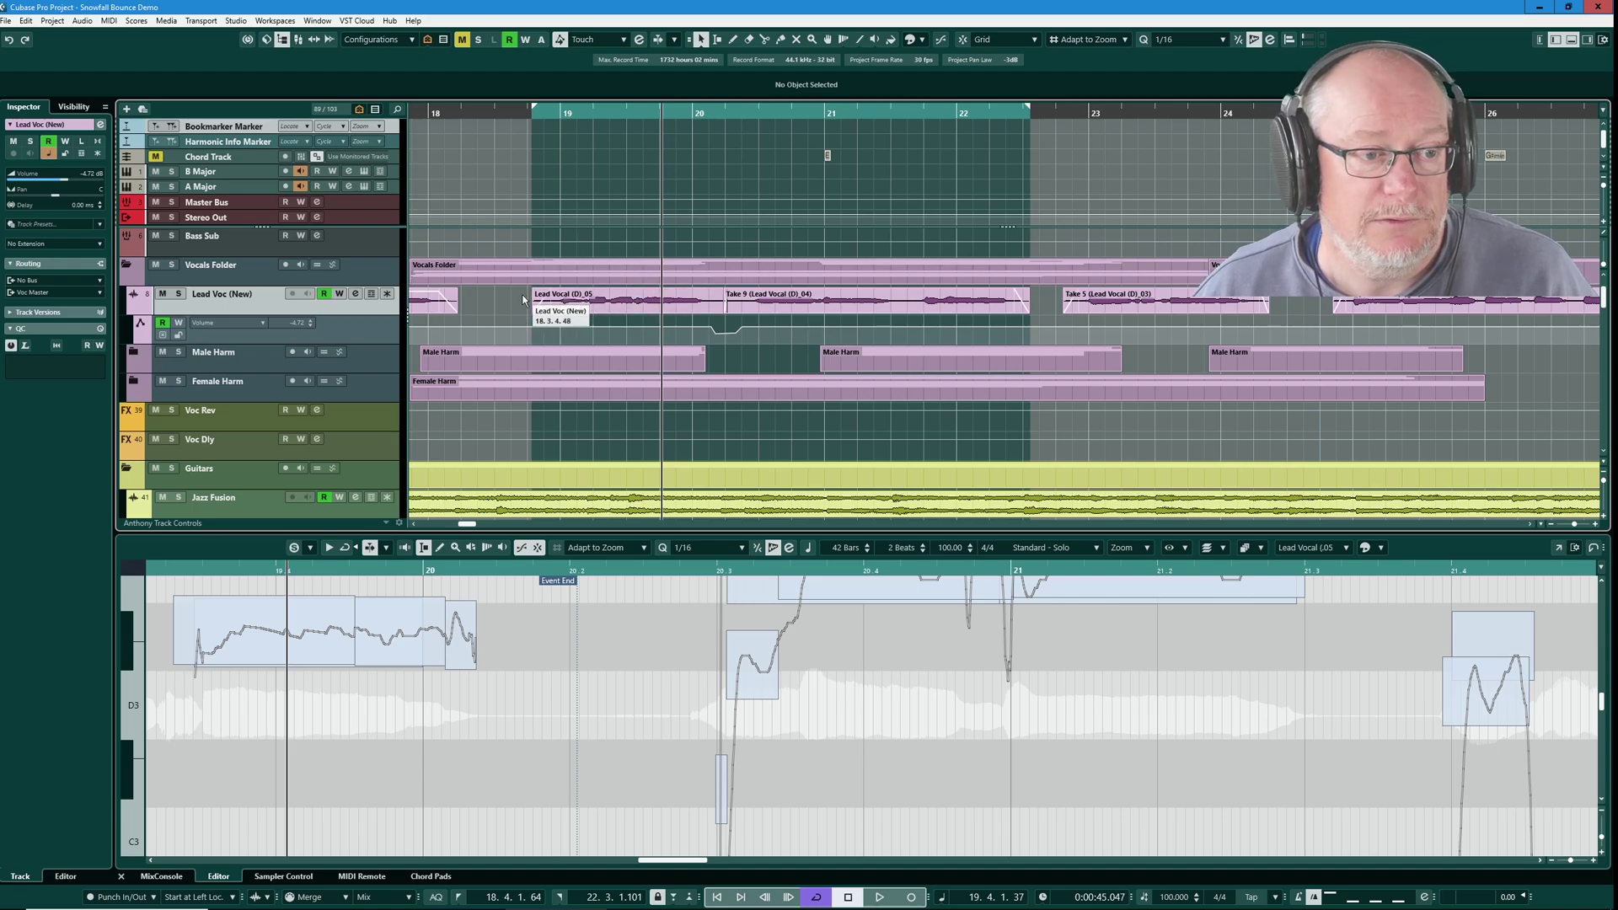
pyautogui.moveTo(523, 295); pyautogui.dragTo(928, 307)
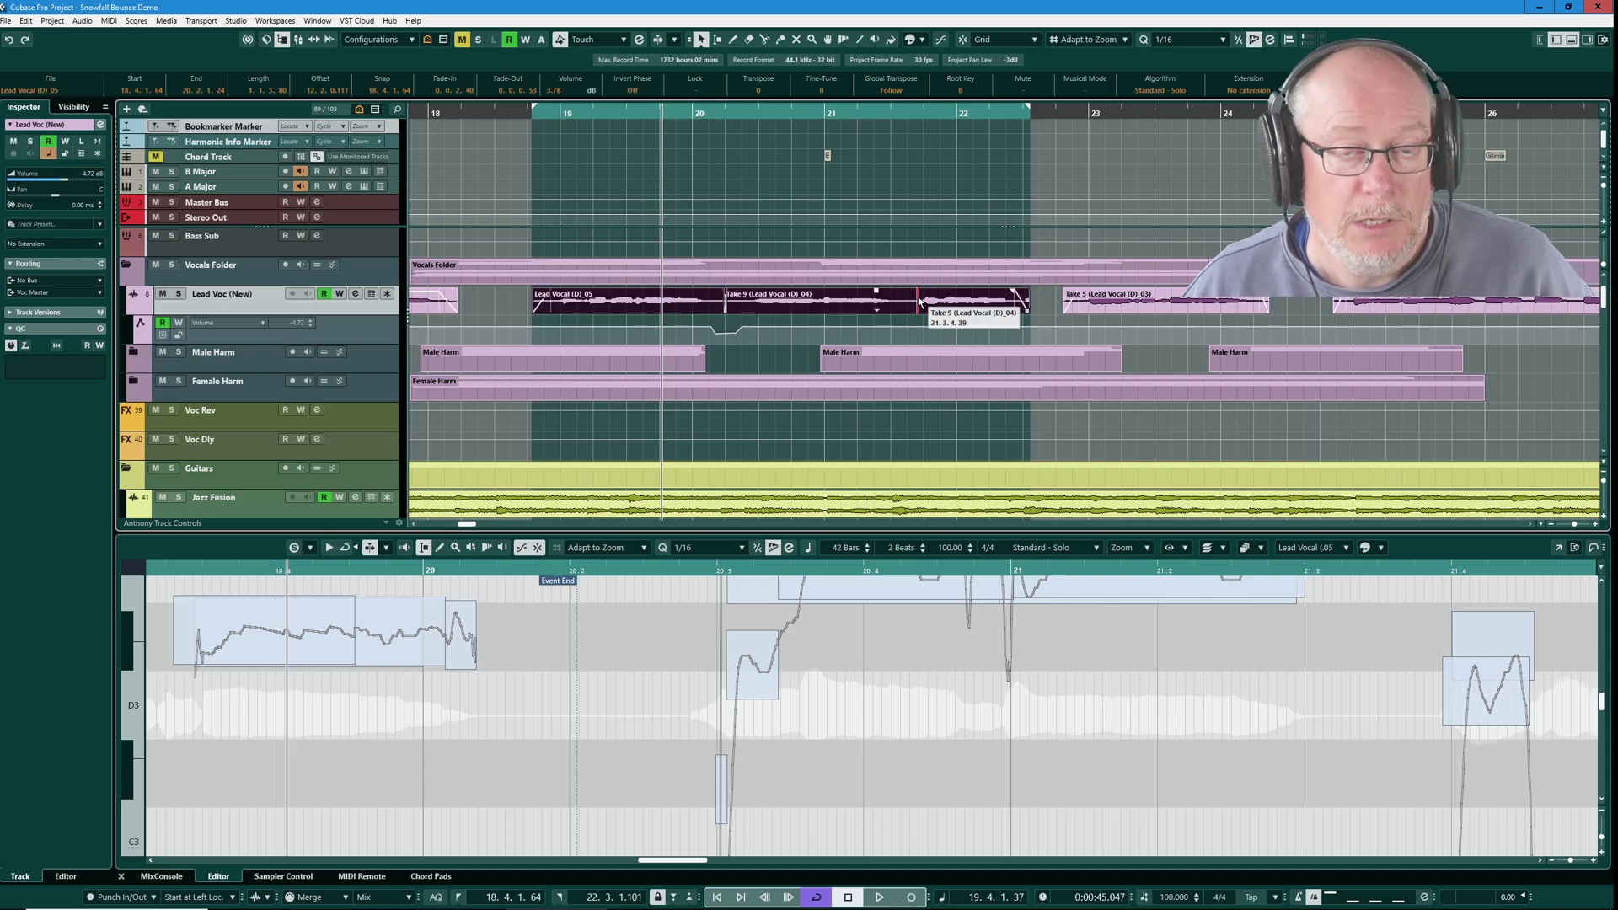
# Open the Render in Place settings, set to dry, one event, 32 bit float, muting source events
pyautogui.click(27, 21)
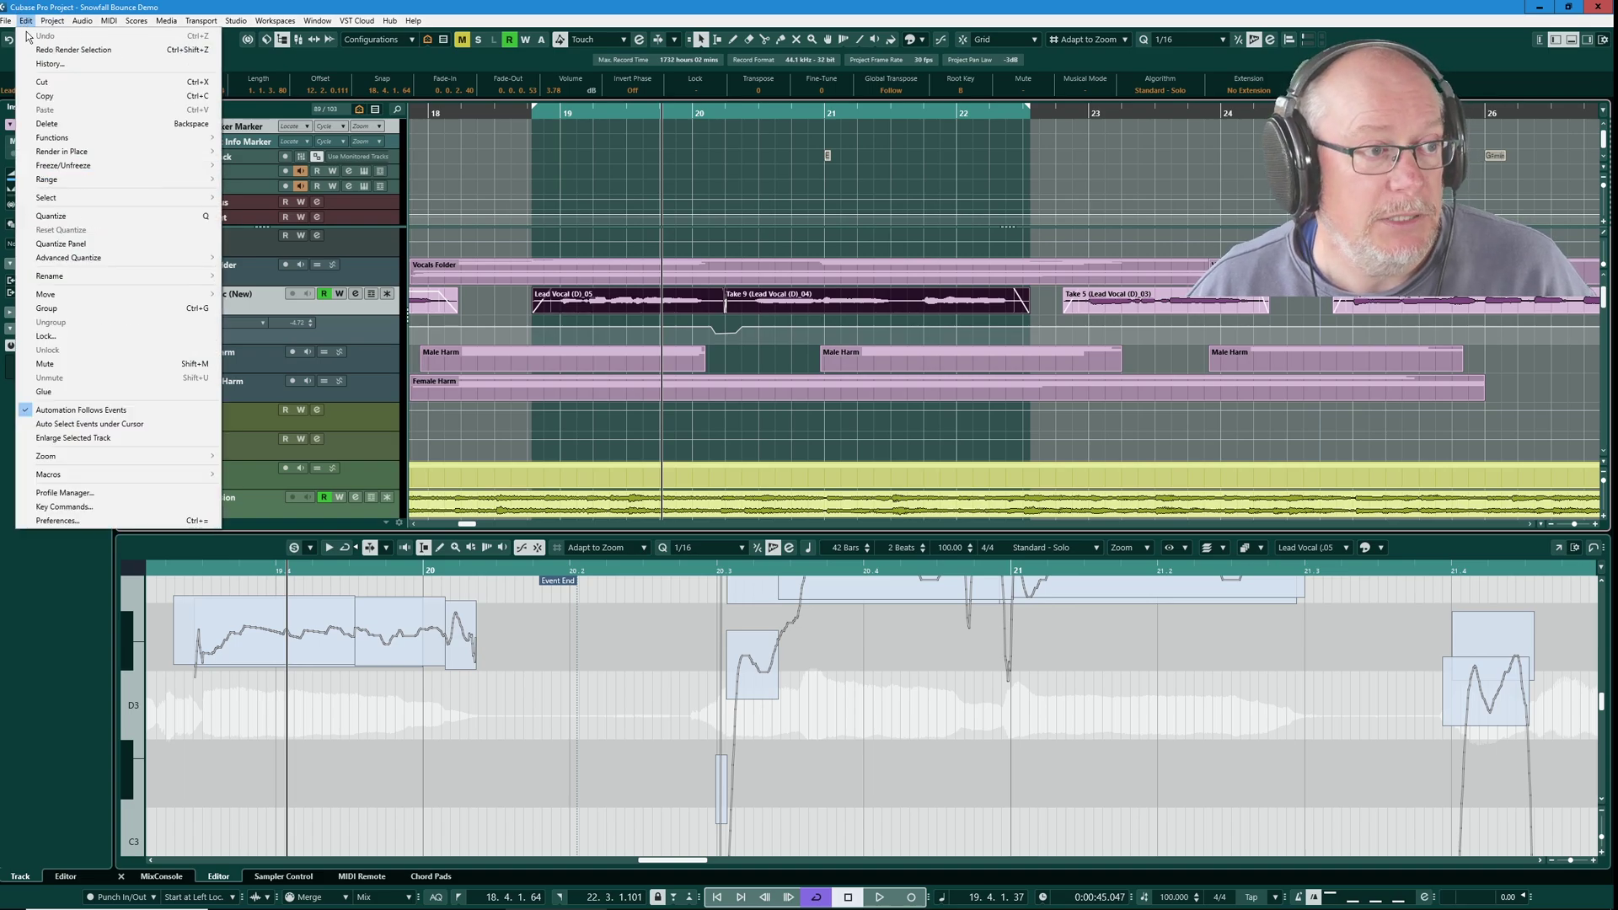
pyautogui.moveTo(67, 156)
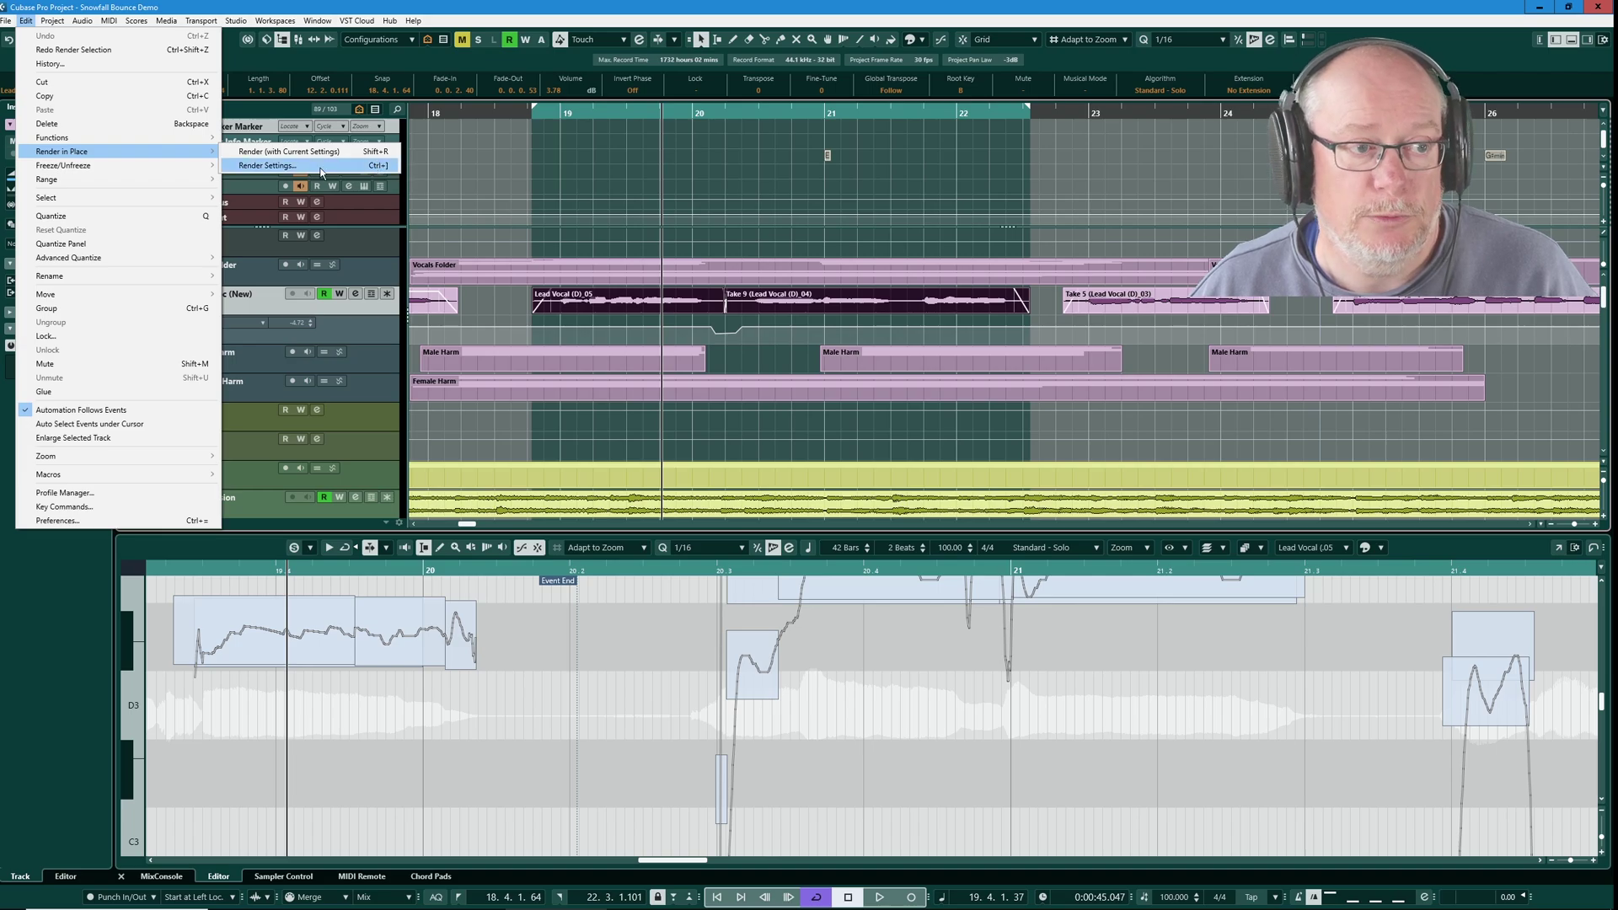
pyautogui.click(271, 166)
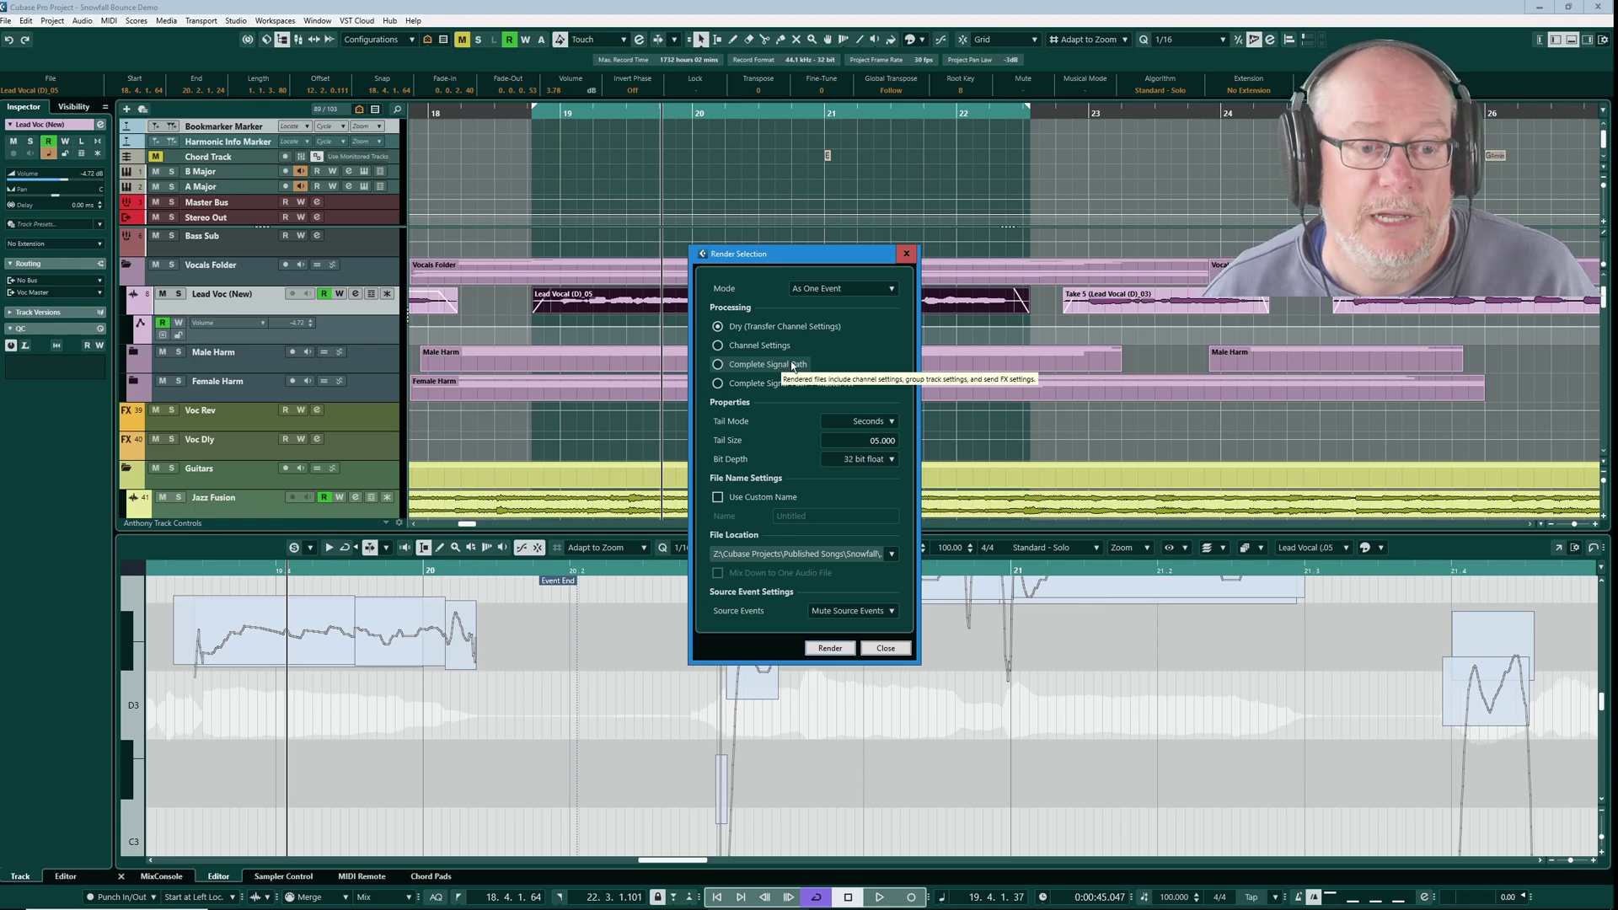
# Render the events dry onto a new Lead Voc (New) (R) track and inspect its Channel Settings
pyautogui.click(830, 647)
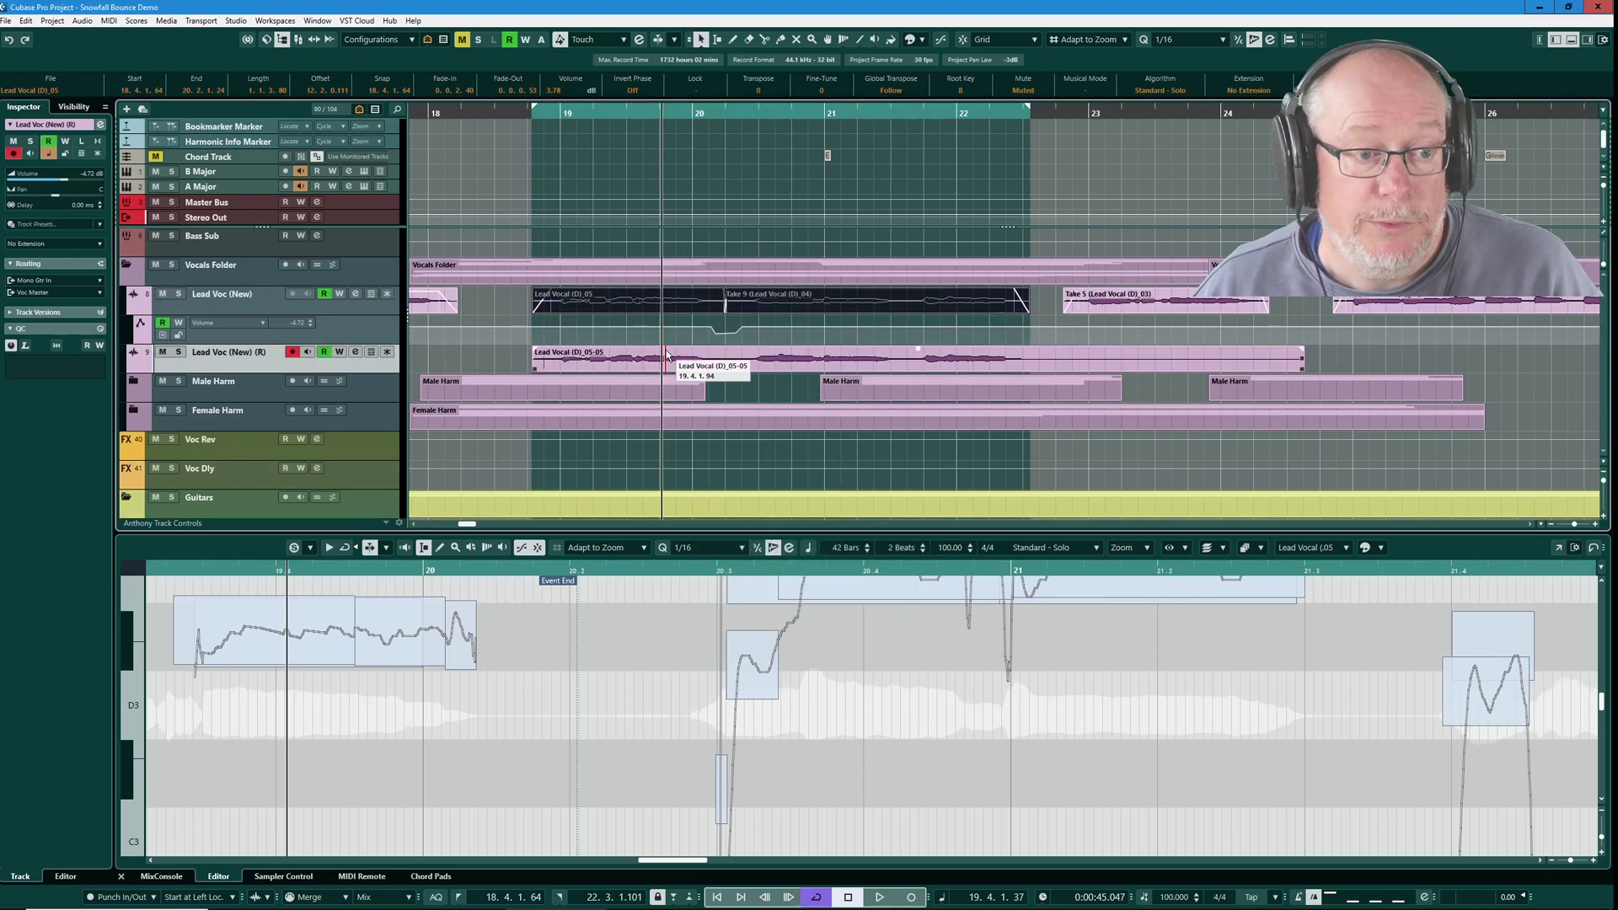
pyautogui.click(356, 352)
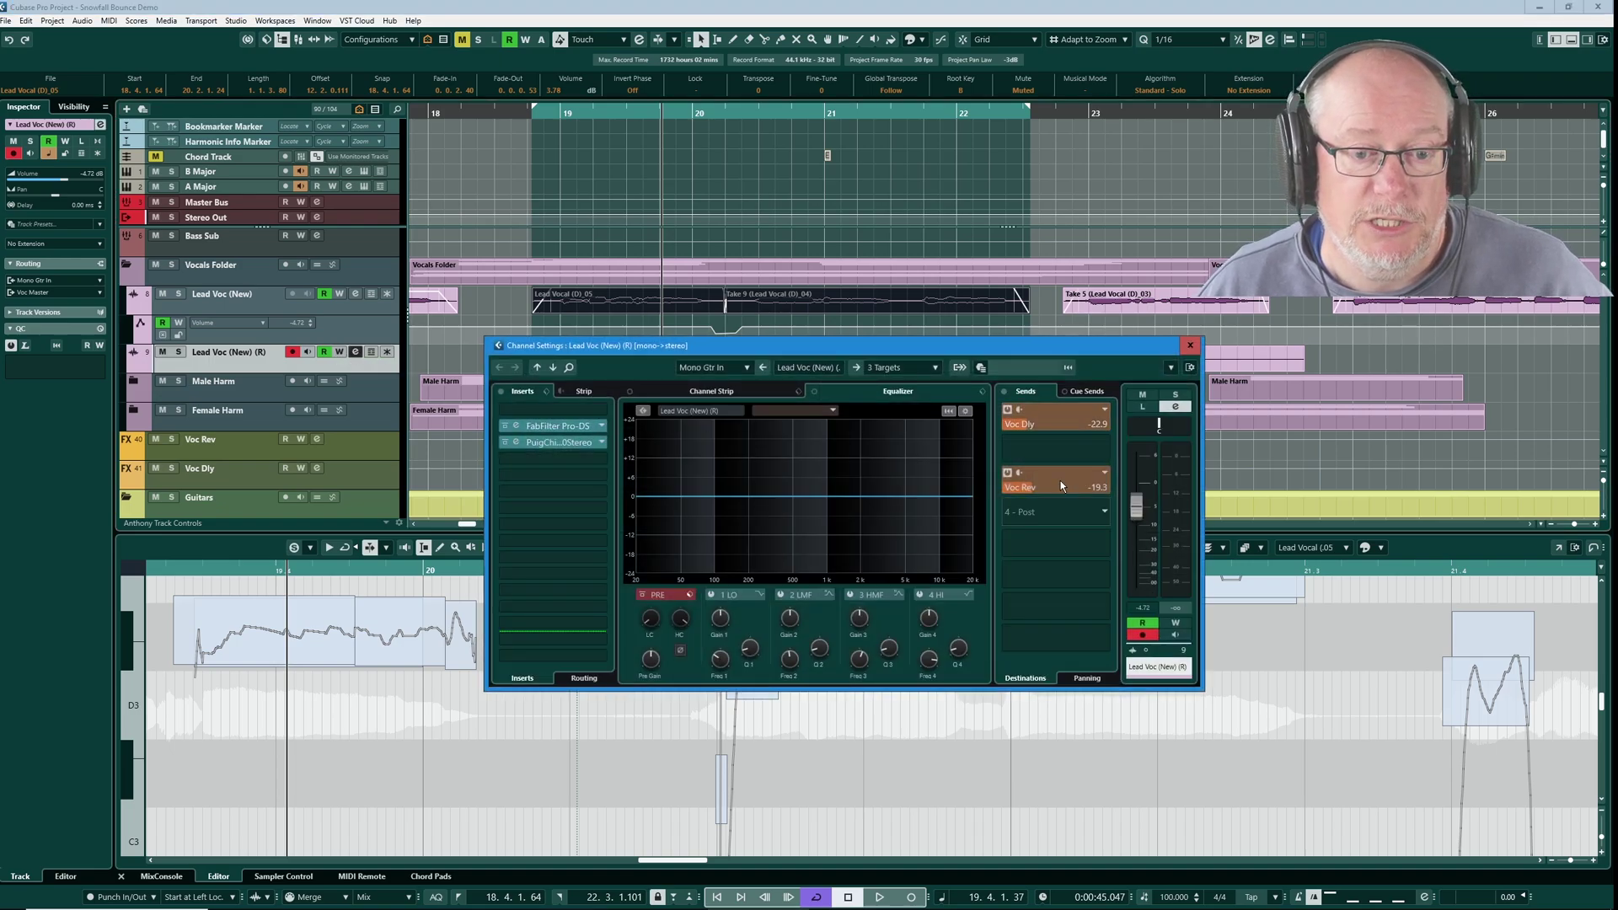
pyautogui.click(1190, 345)
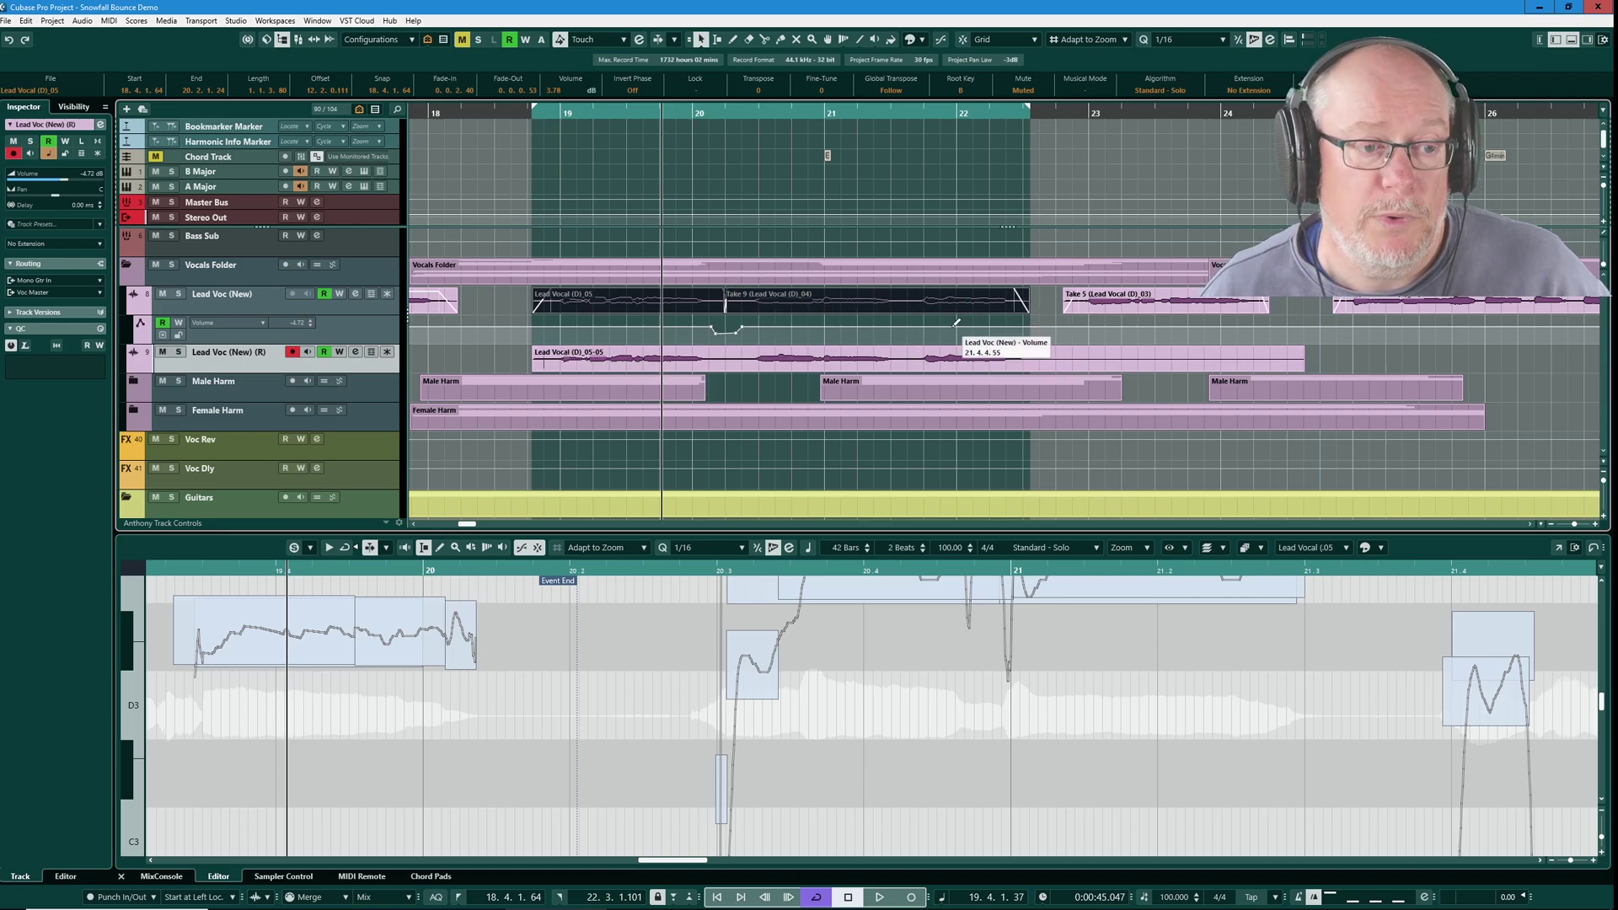
# Undo the render with Ctrl+Z, removing Lead Voc (New) (R) and unmuting the original events
pyautogui.click(640, 327)
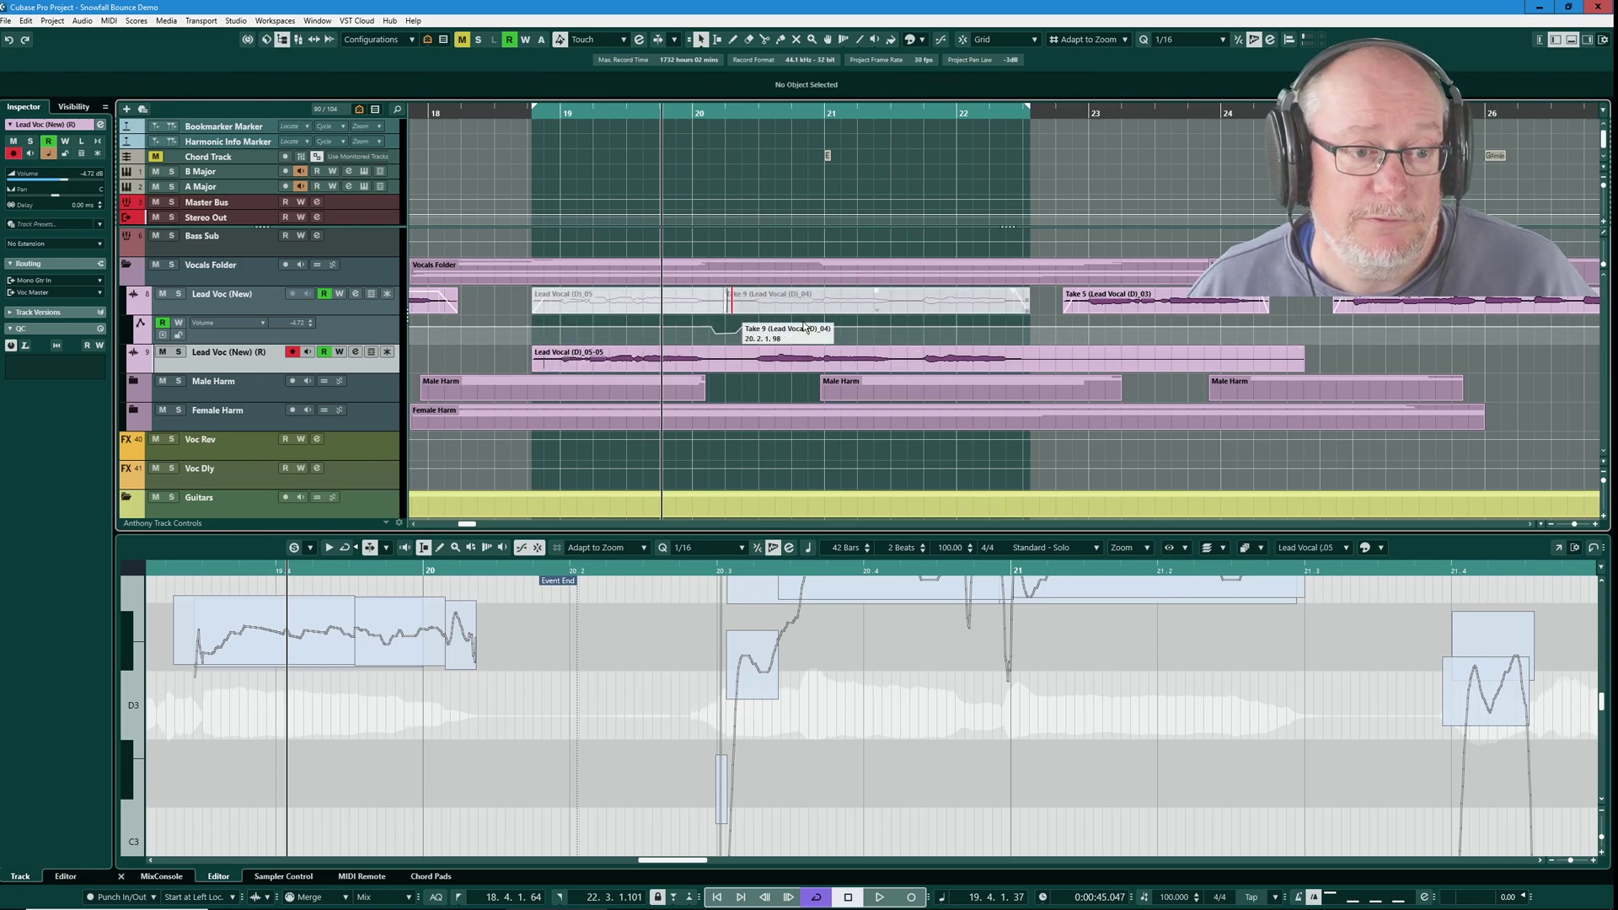
pyautogui.hotkey('ctrl', 'shift', 'r')
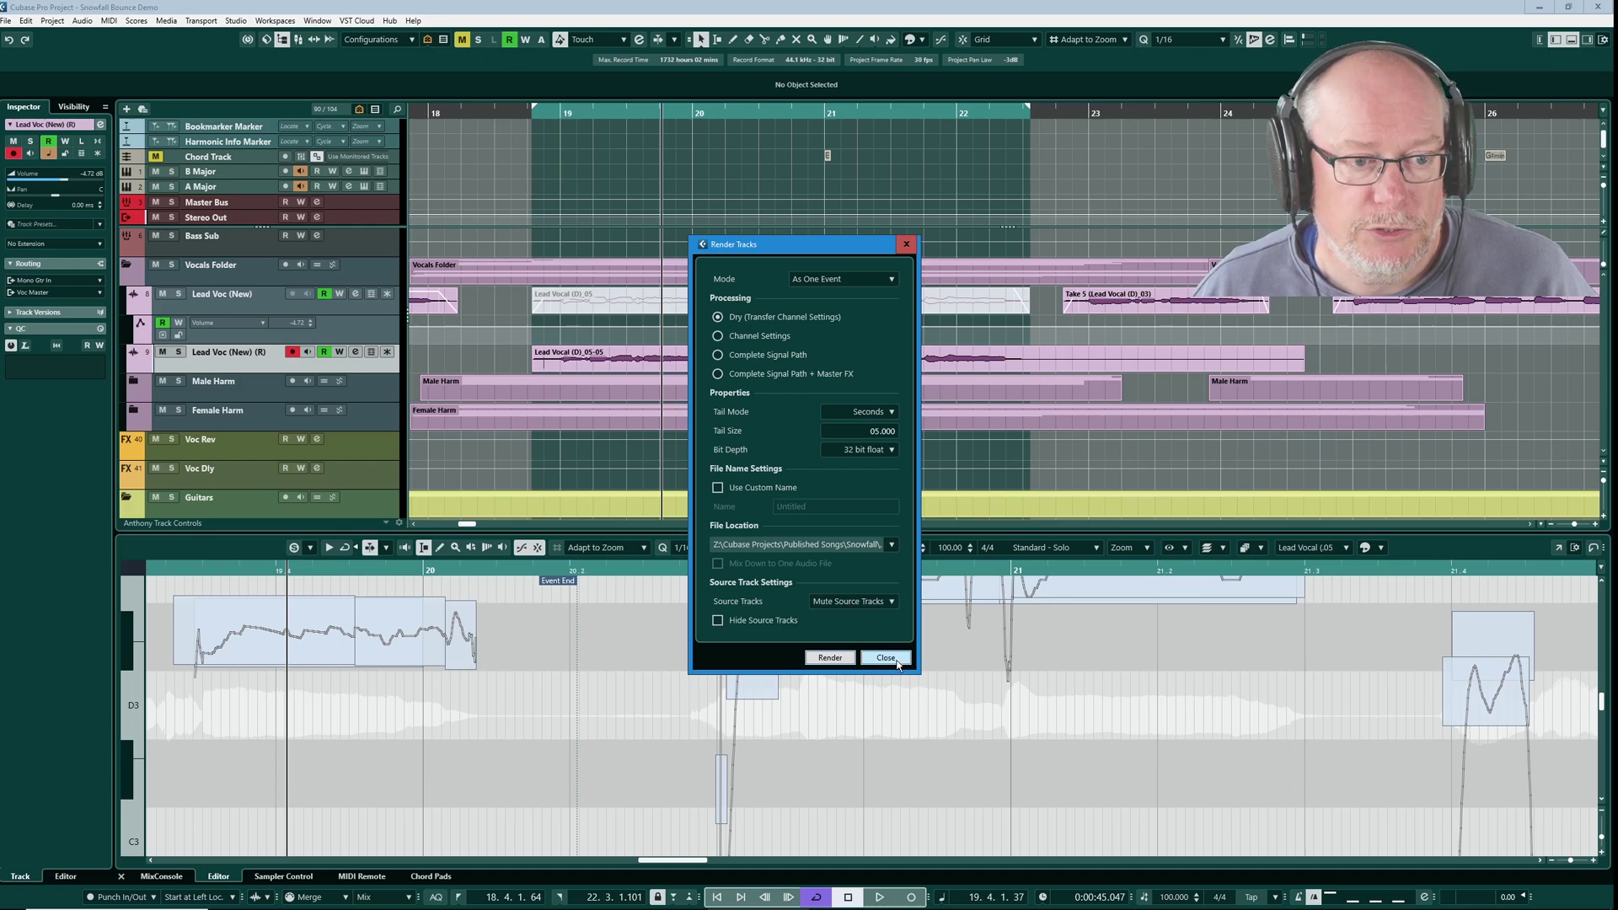
pyautogui.click(897, 659)
pyautogui.hotkey('ctrl', 'z')
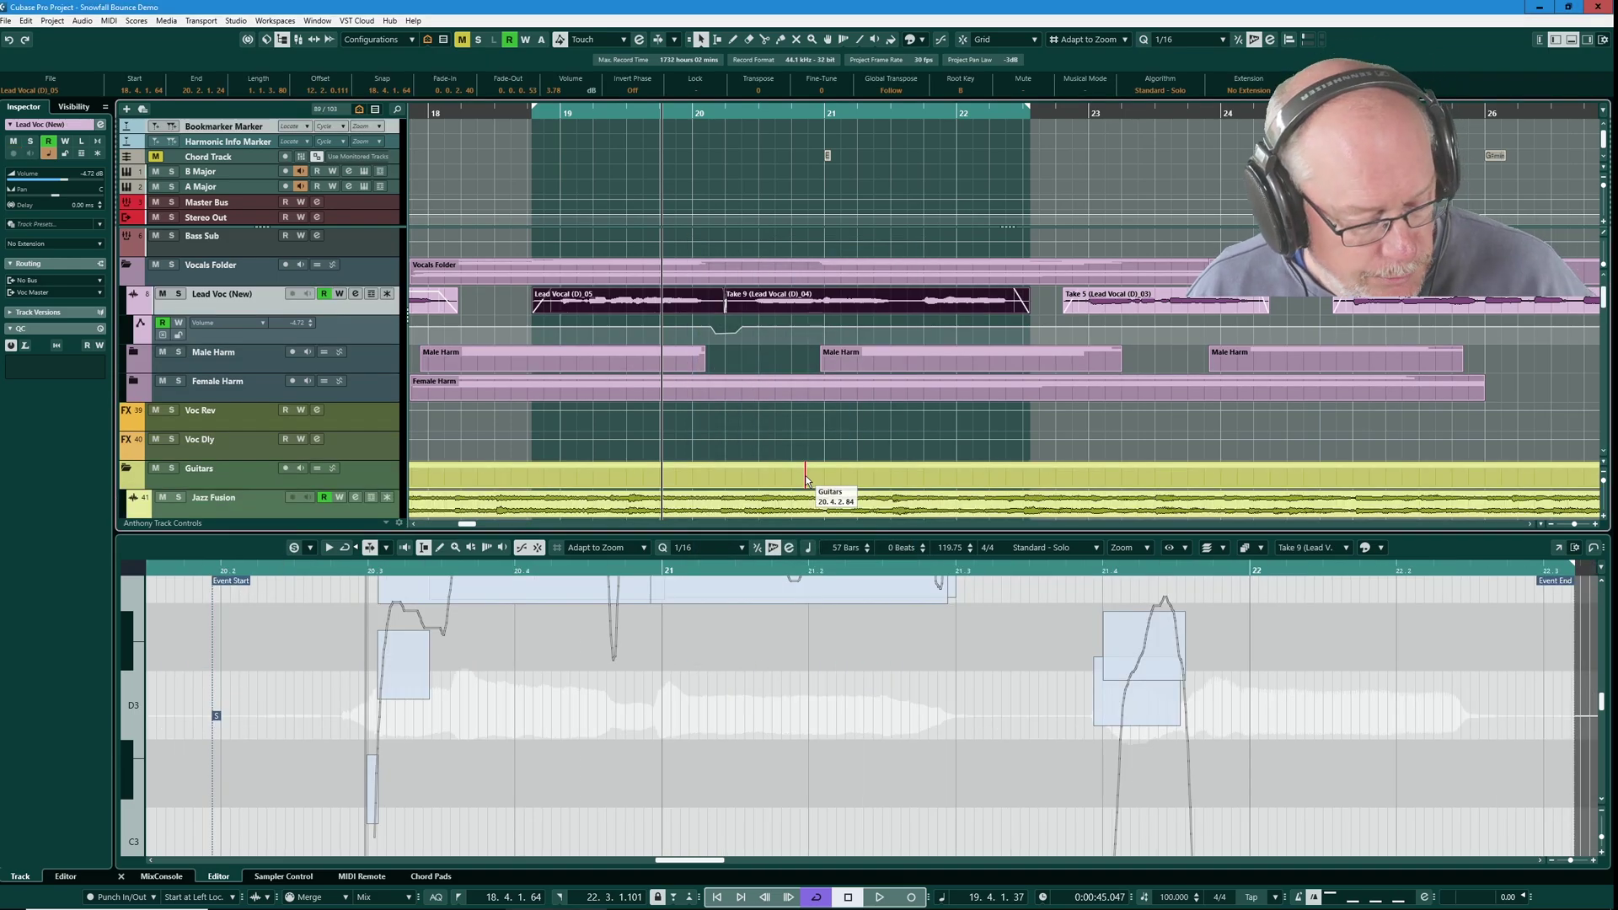
# Review Channel Settings render processing and Lead Voc (New)'s channel settings, then reopen Render Selection
pyautogui.hotkey('ctrl', 'shift', 'r')
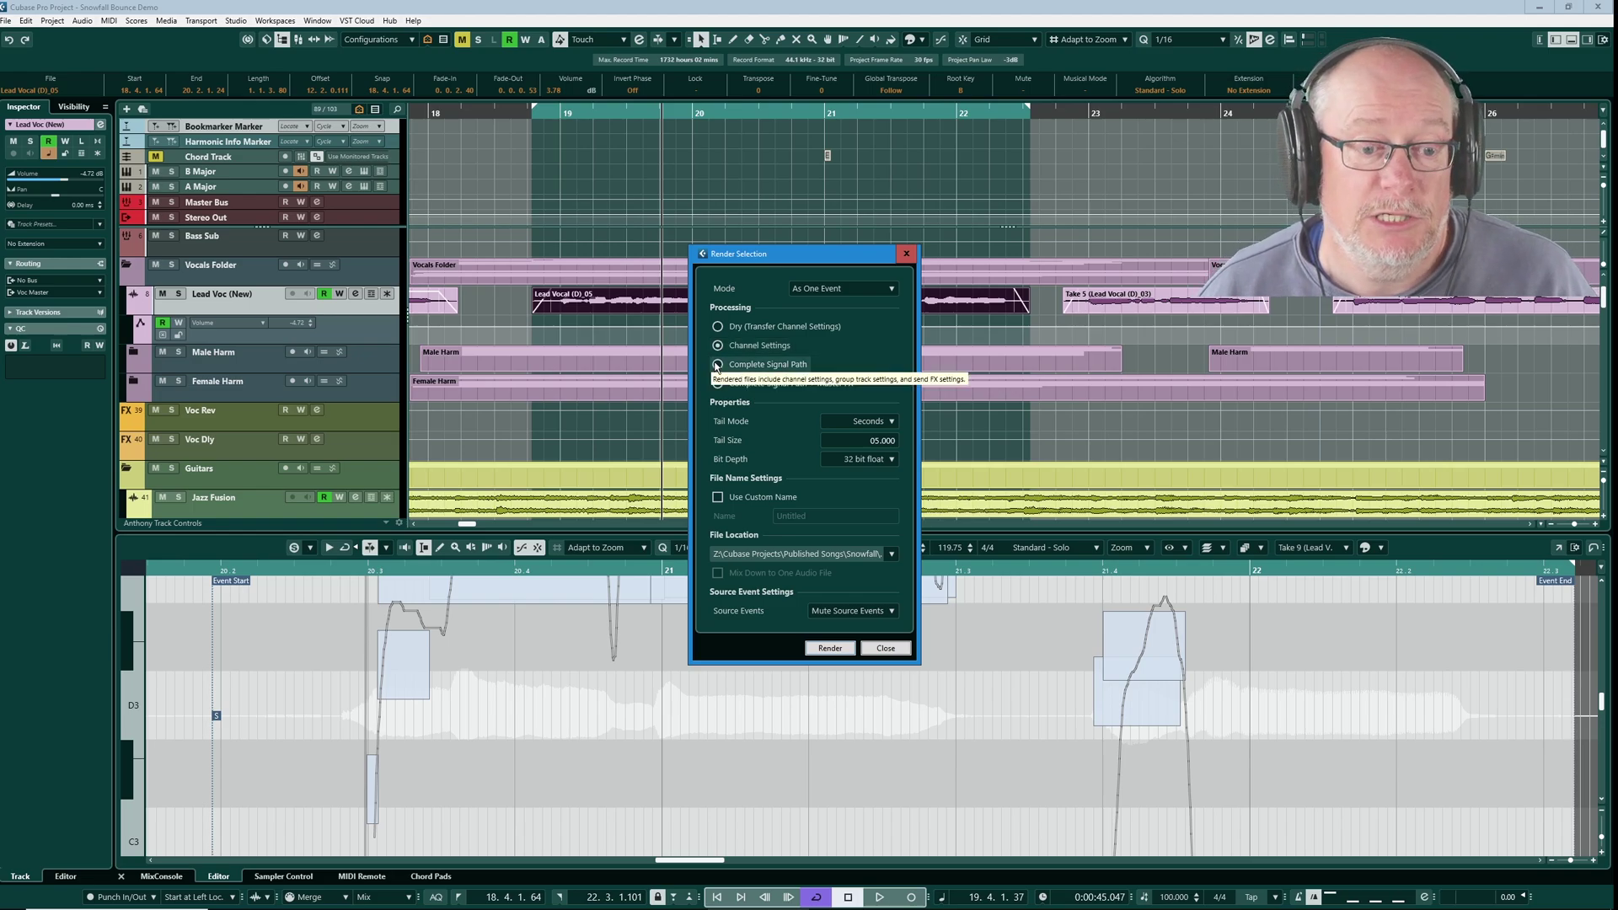
pyautogui.click(885, 648)
pyautogui.click(355, 293)
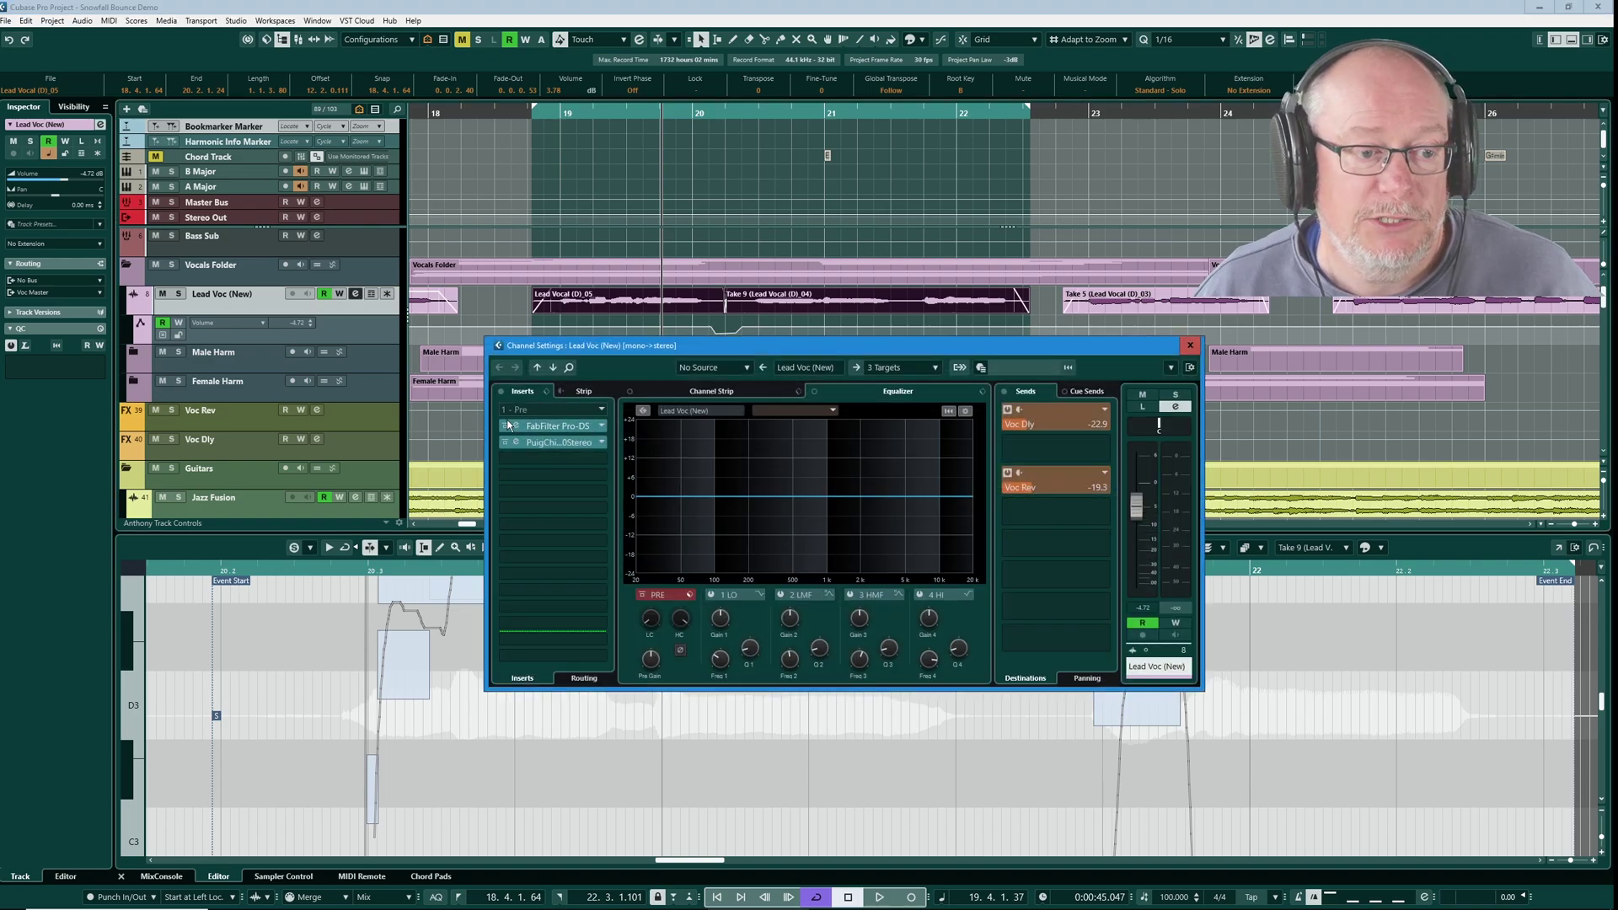
pyautogui.click(1189, 347)
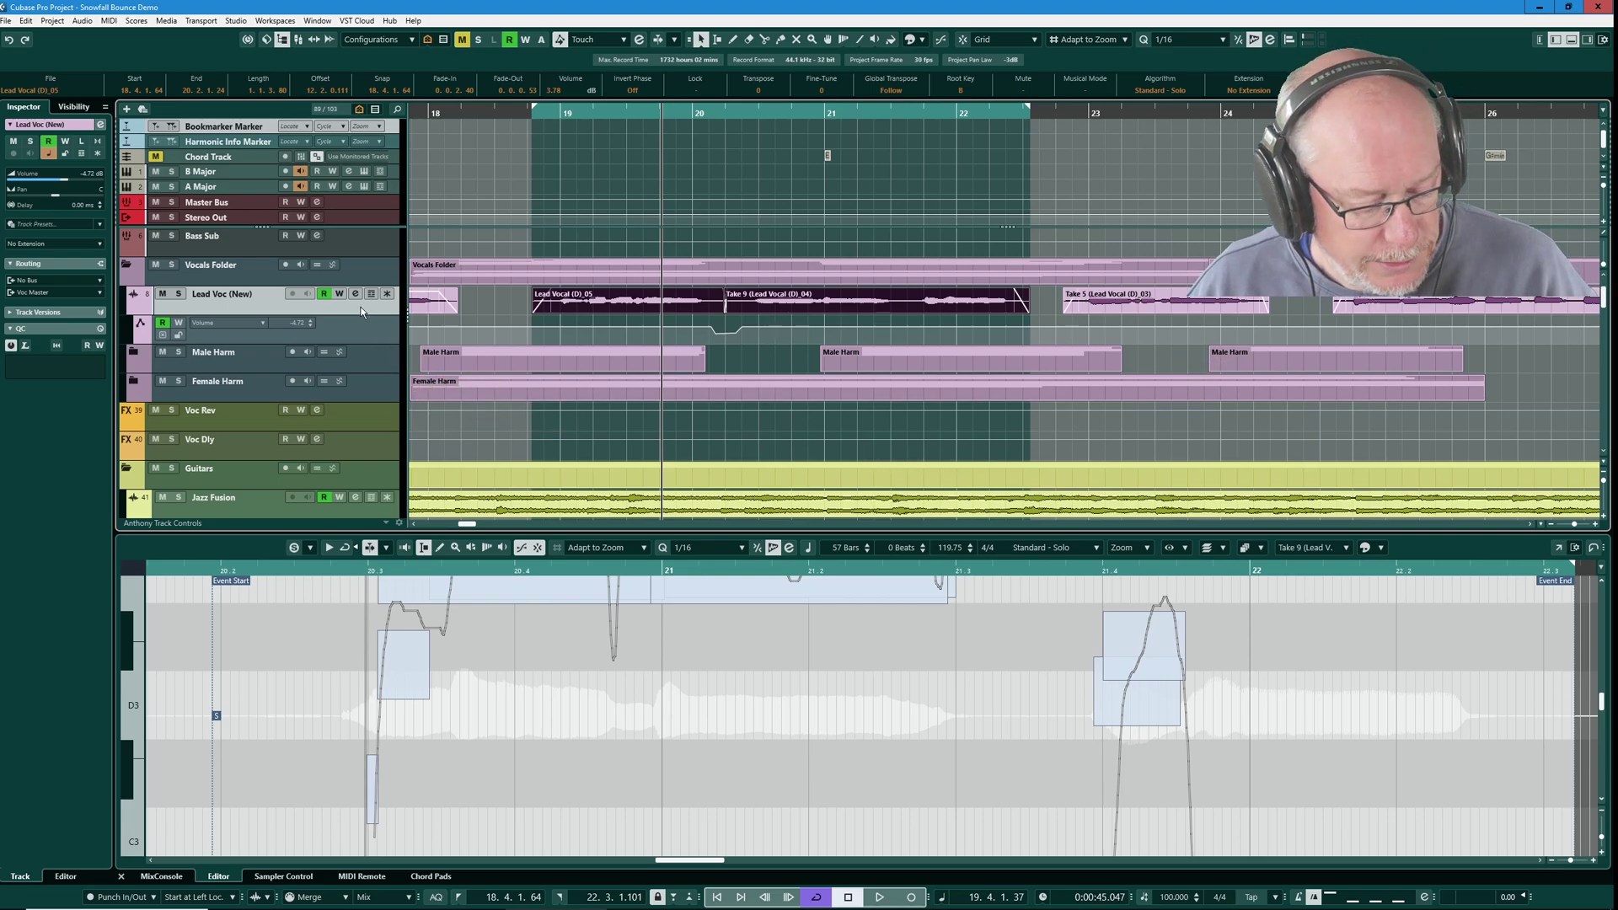
pyautogui.hotkey('ctrl', 'shift', 'r')
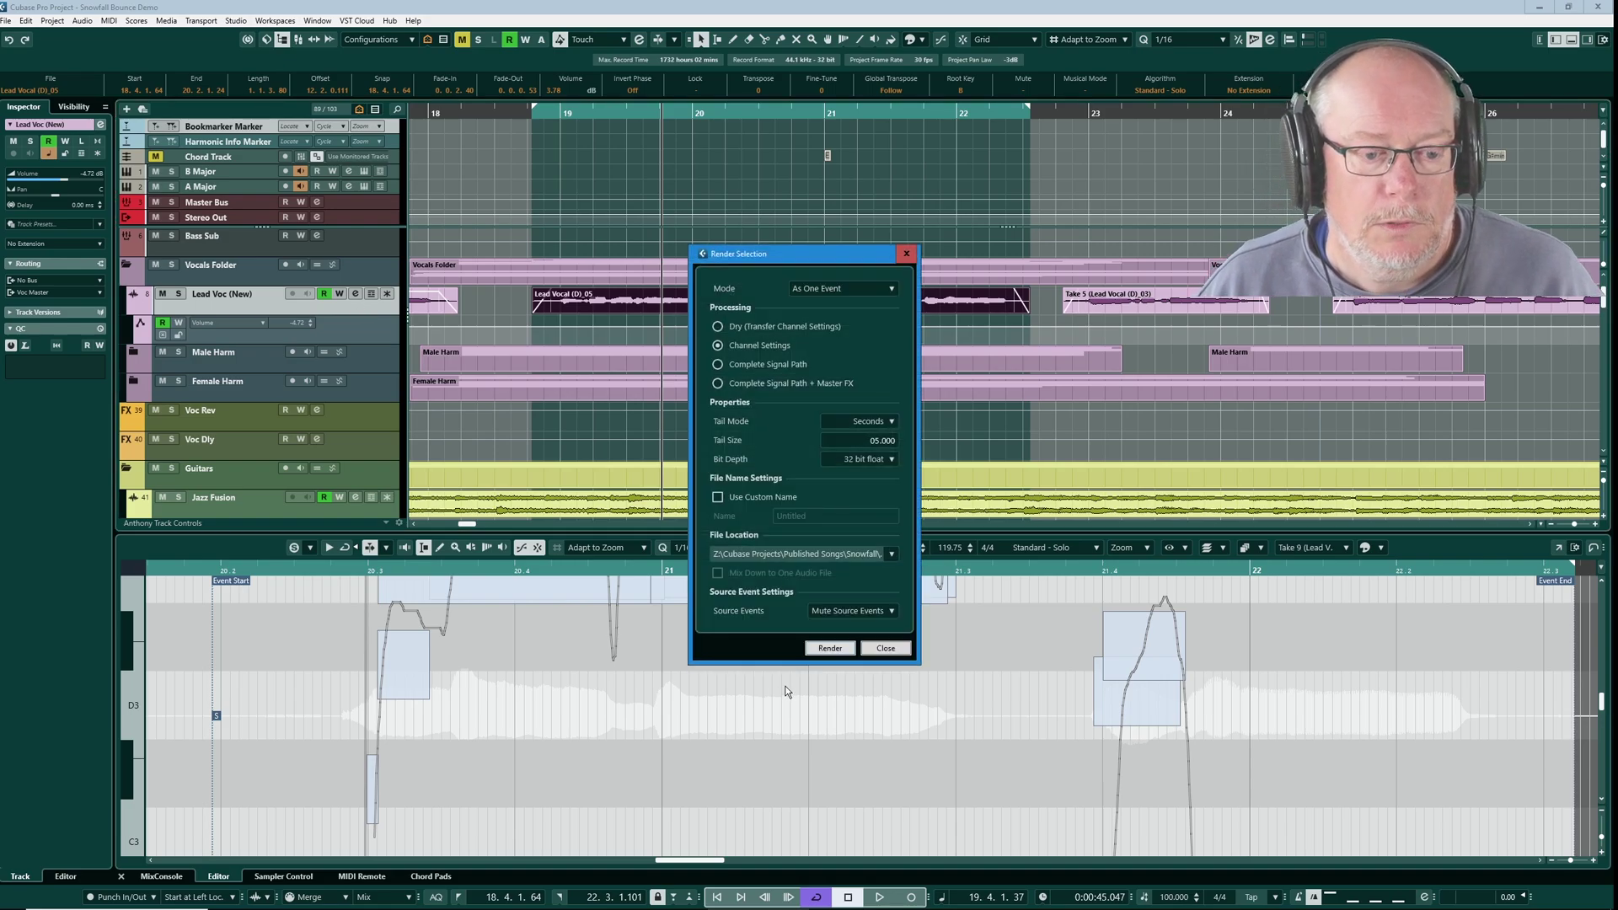
# Render the lead vocal with its channel settings and inspect the rendered track's channel
pyautogui.click(830, 648)
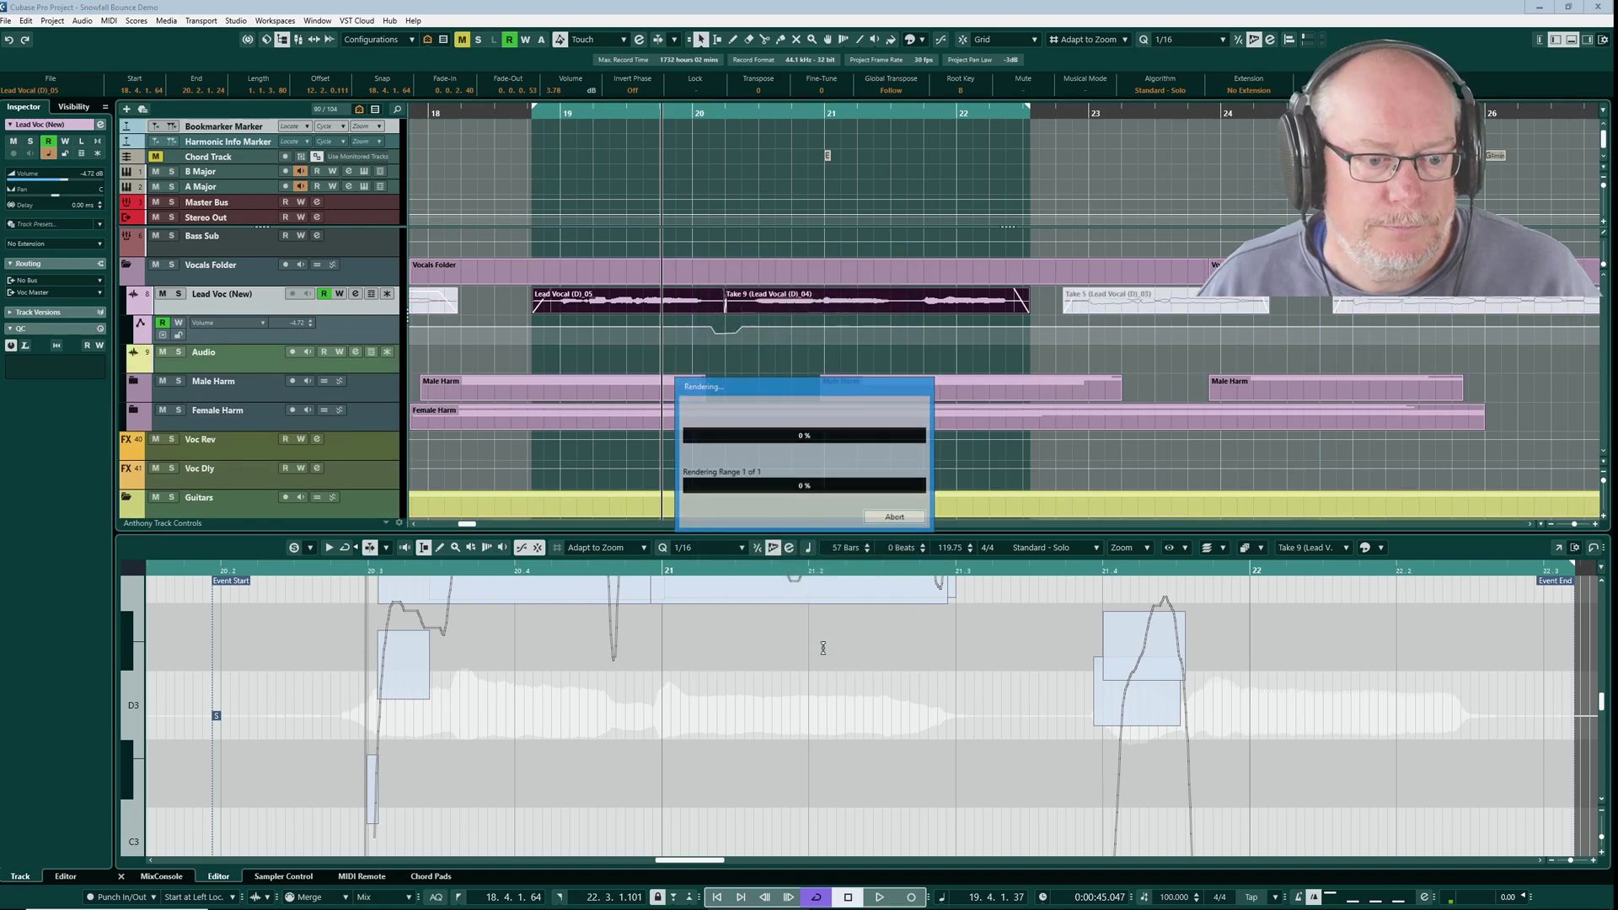
pyautogui.click(357, 354)
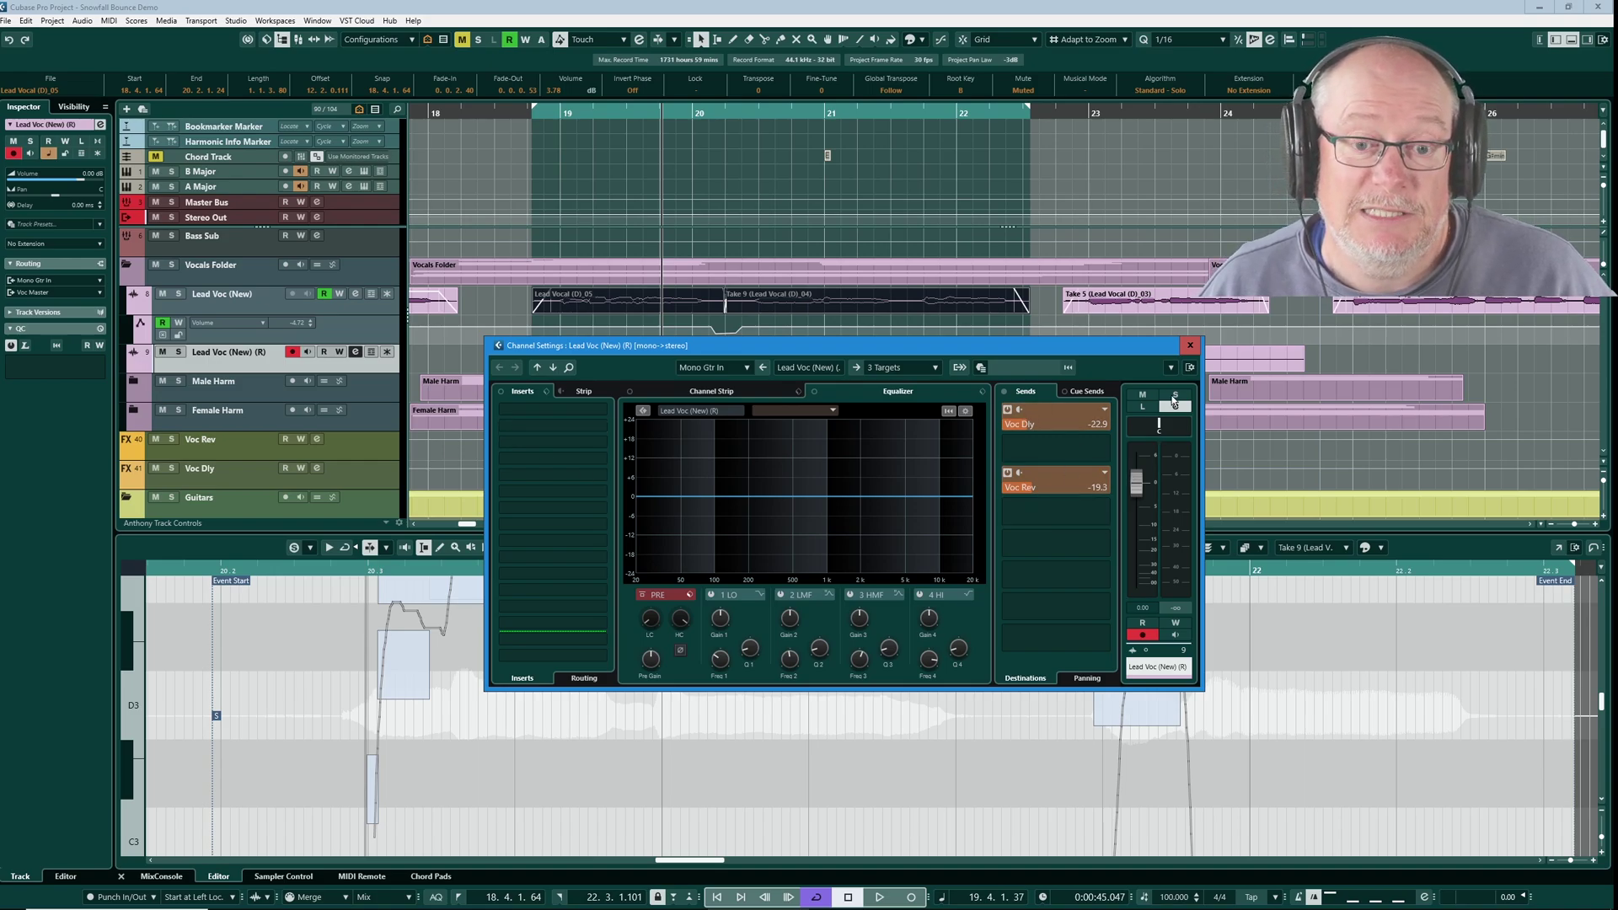
pyautogui.click(1190, 347)
# Undo the render and switch render processing to Complete Signal Path
pyautogui.hotkey('ctrl', 'z')
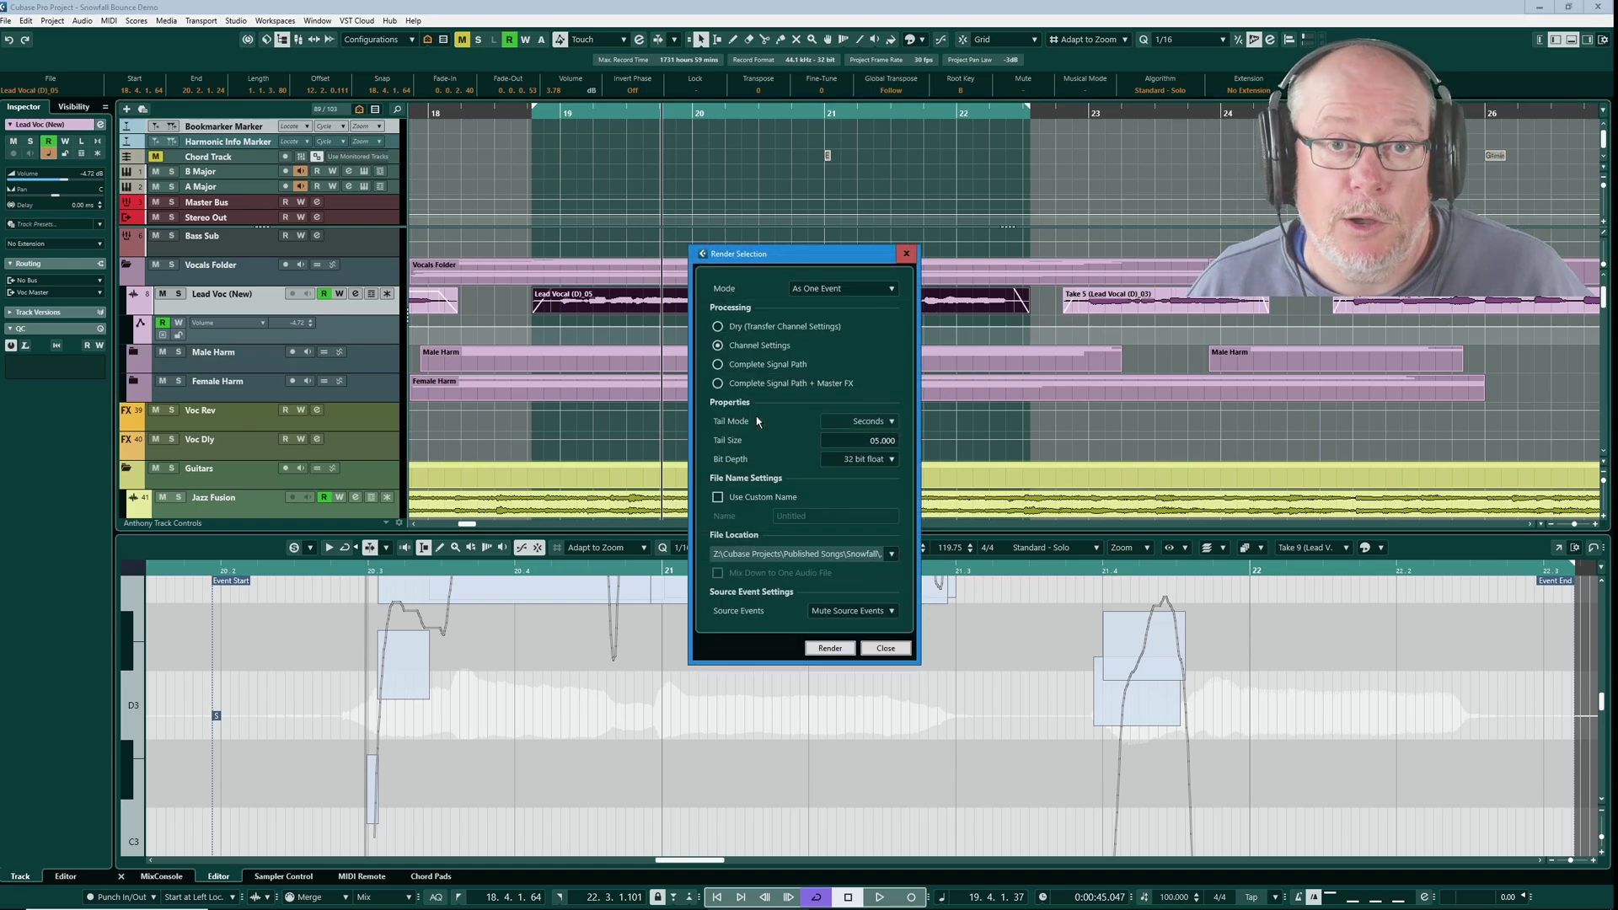
pyautogui.hotkey('ctrl', 'shift', 'r')
pyautogui.click(717, 365)
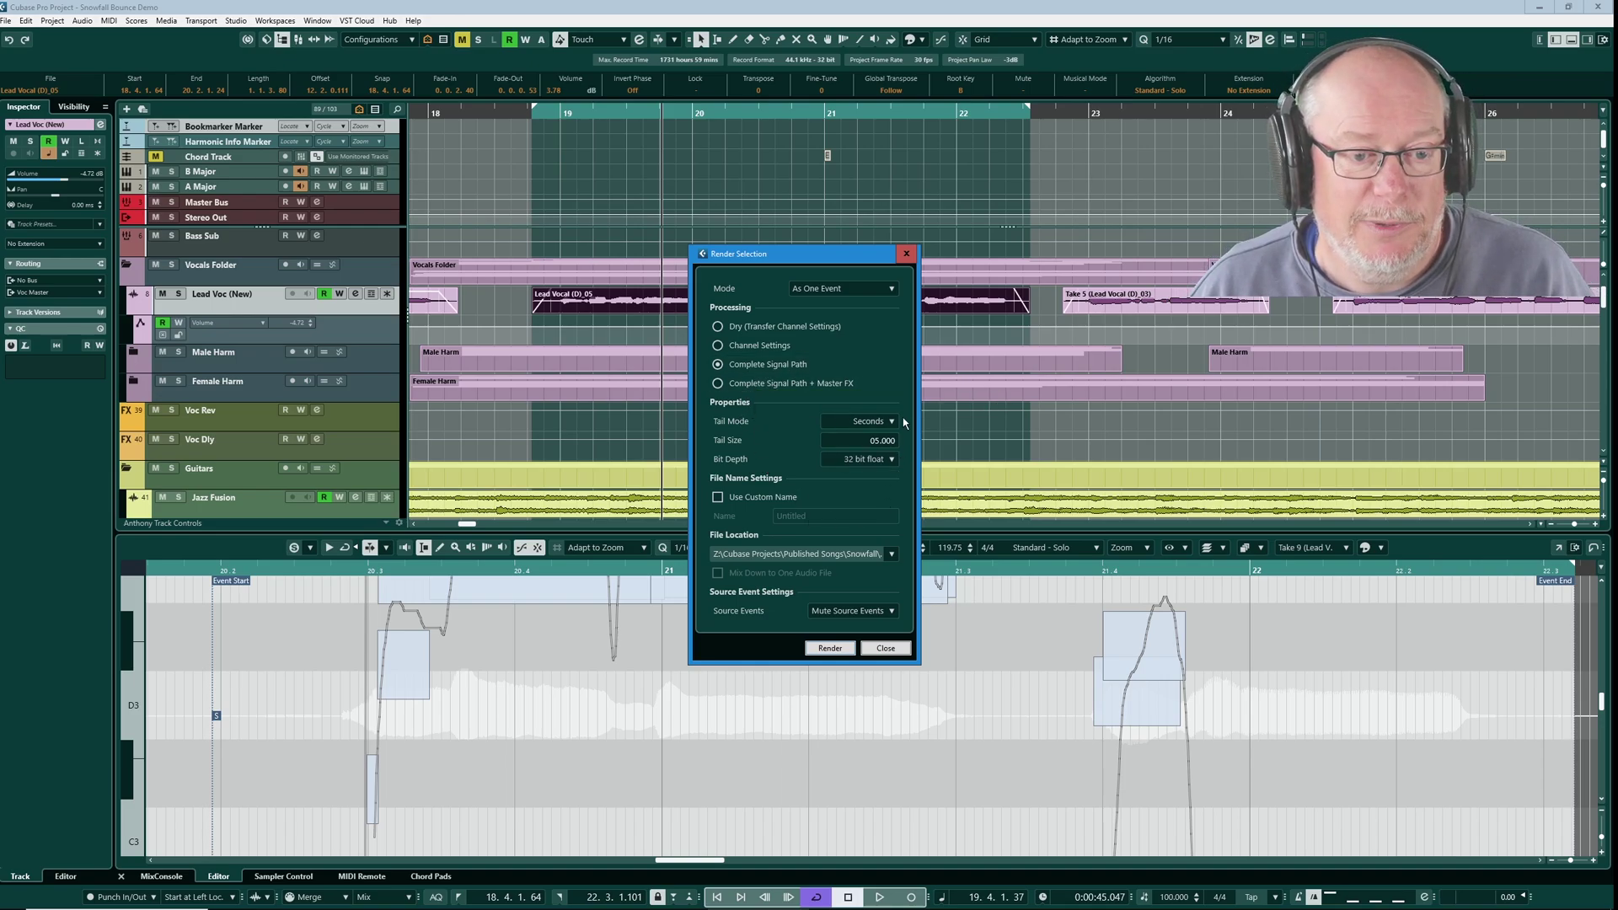
# Render the lead vocal through the complete signal path, inspect Stereo Out (R), then remove it
pyautogui.click(833, 649)
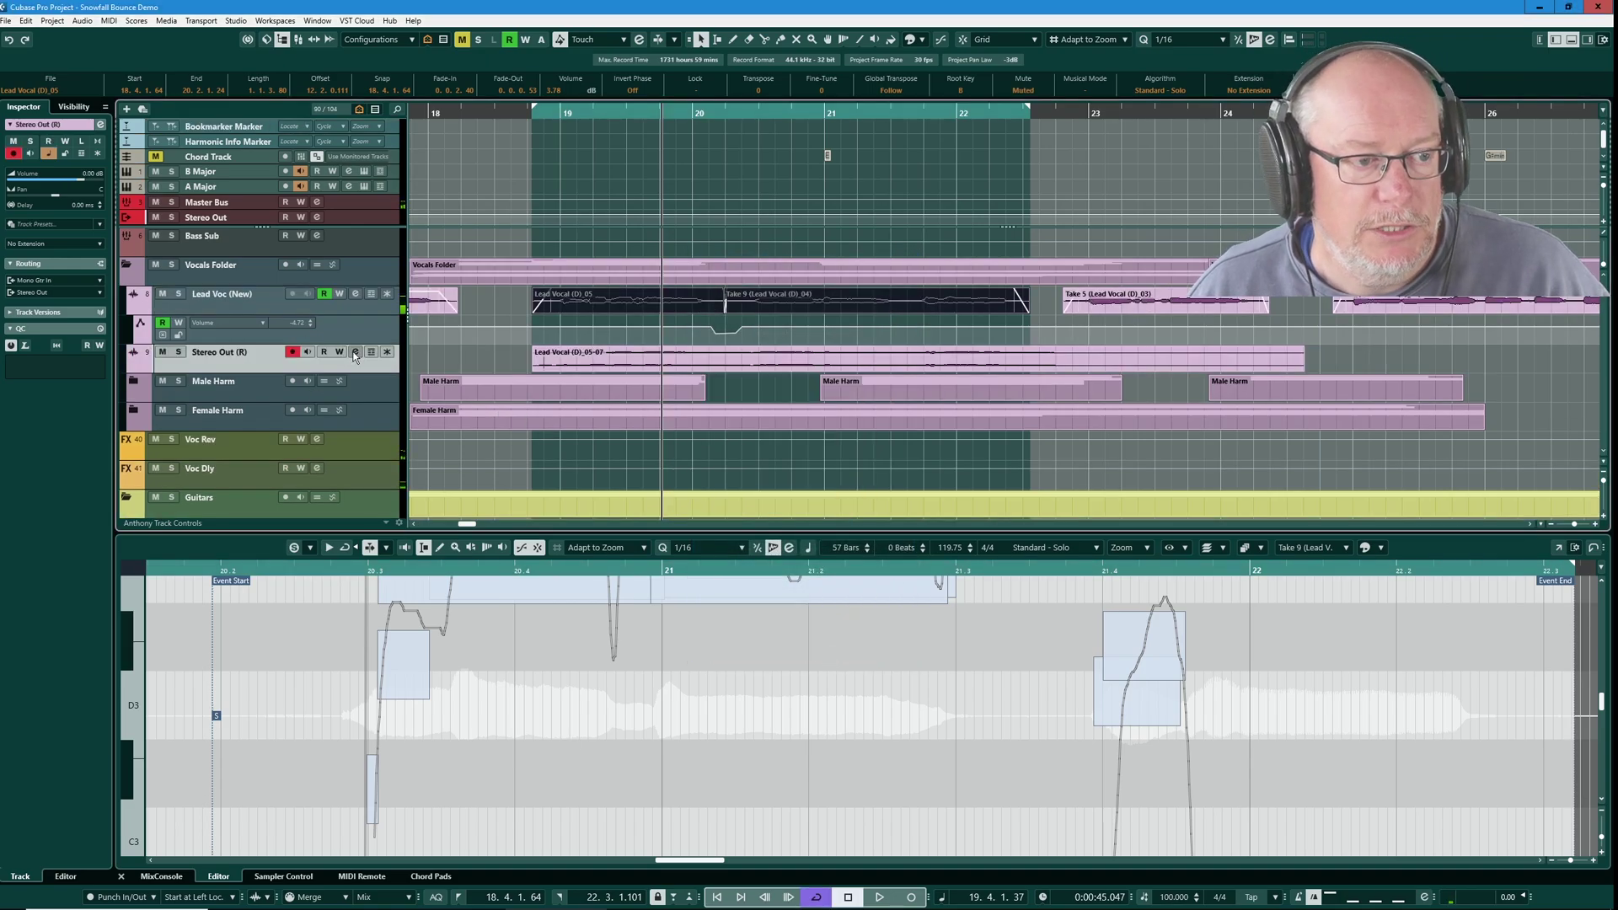
pyautogui.click(356, 353)
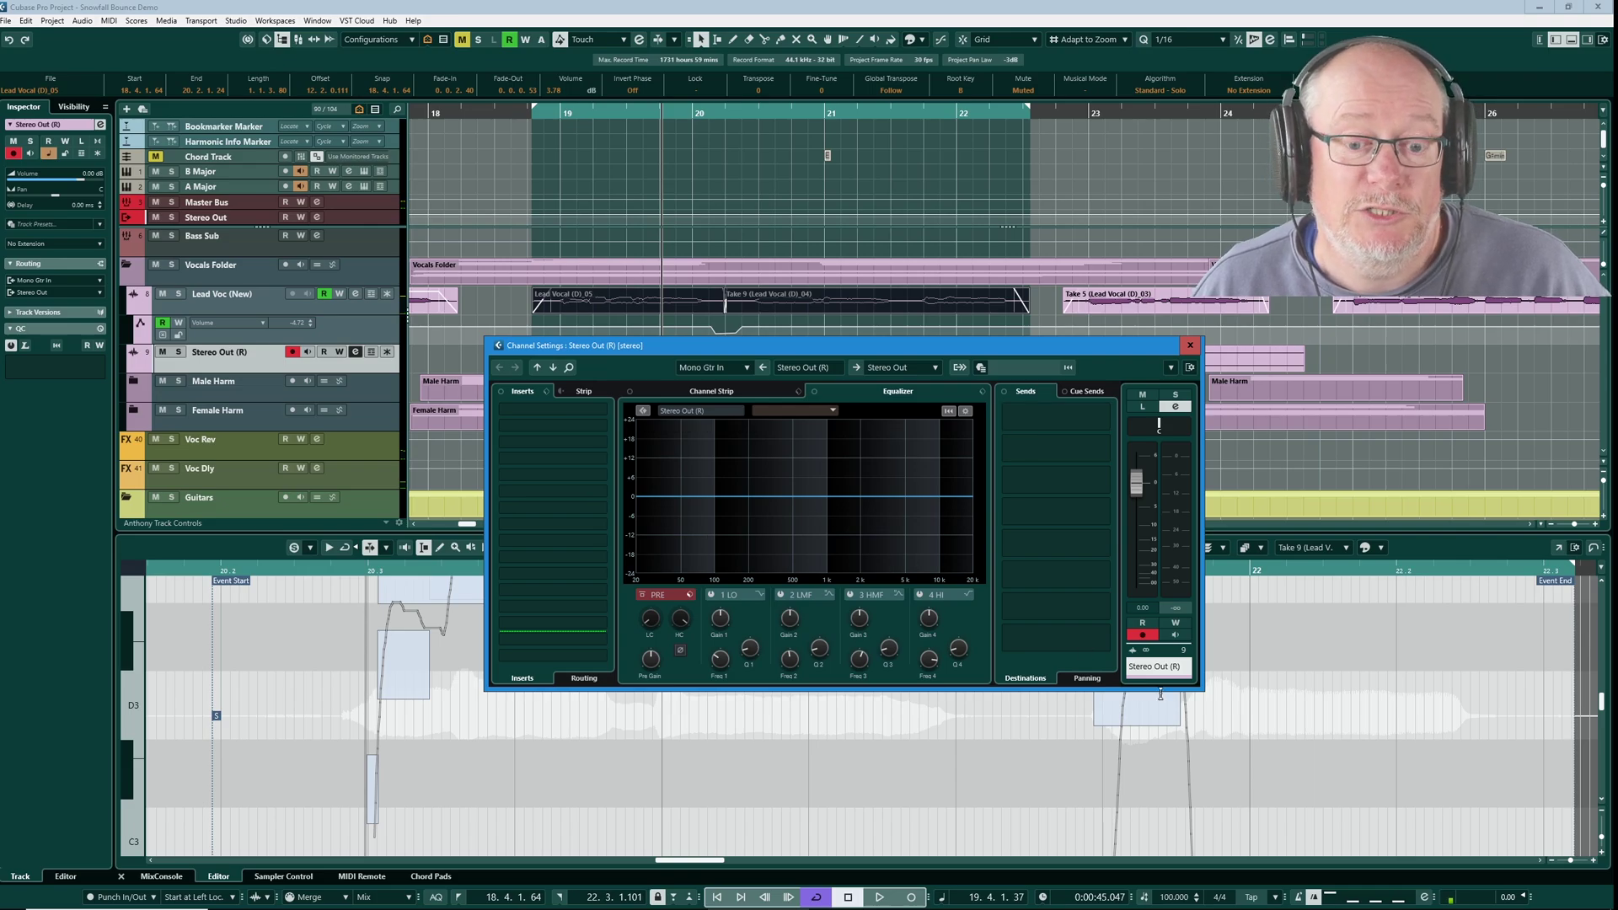
pyautogui.click(1190, 345)
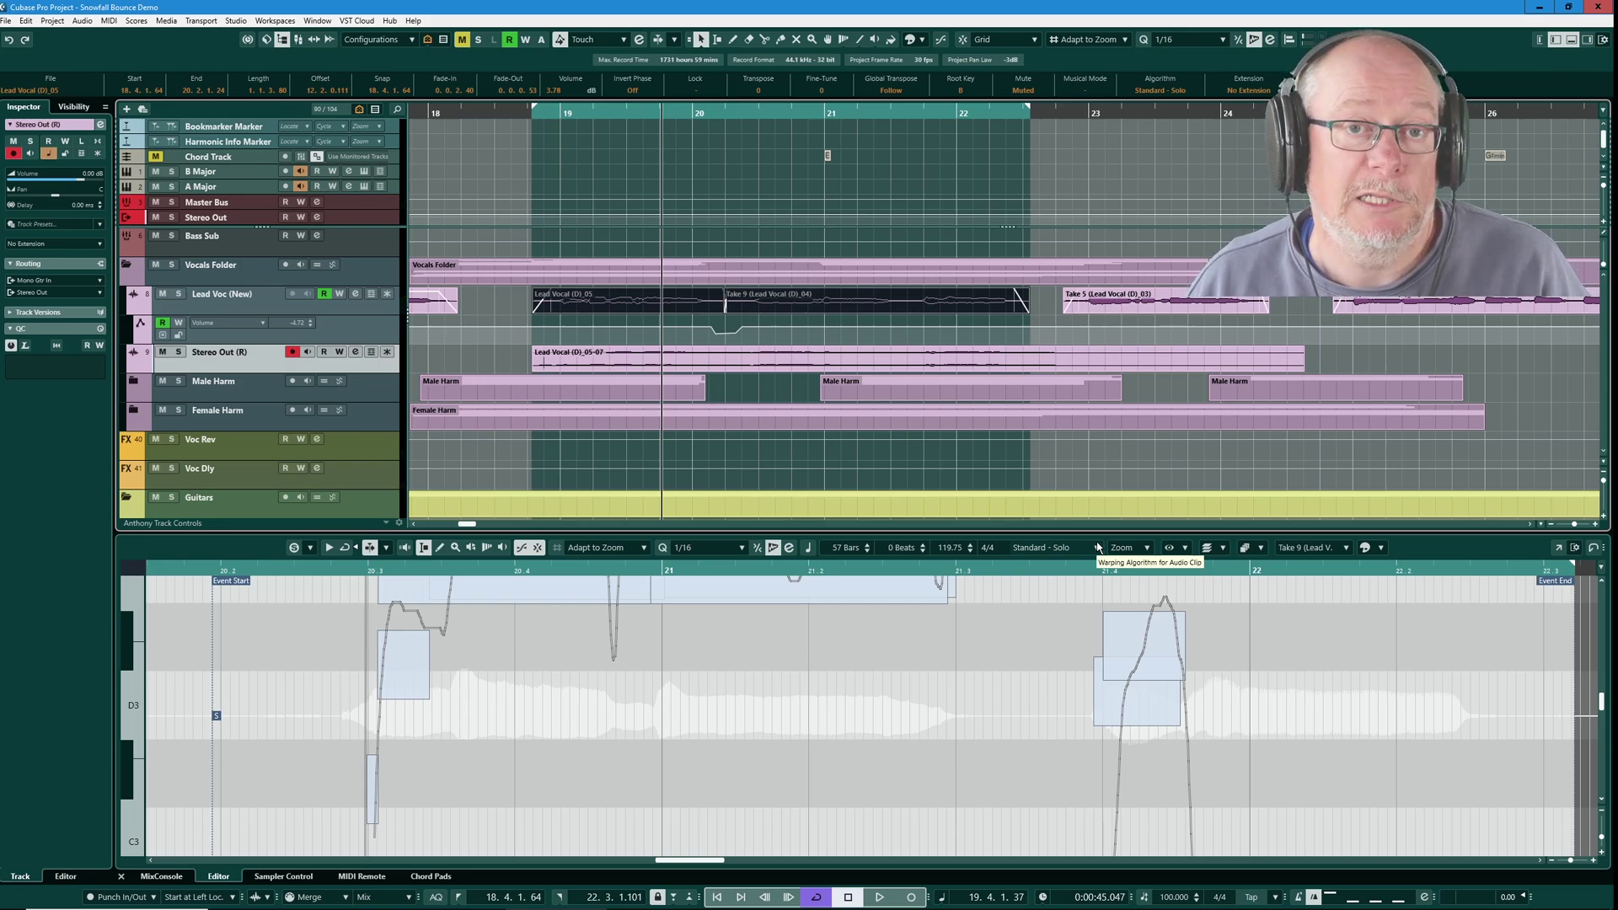
pyautogui.hotkey('shift', 'Delete')
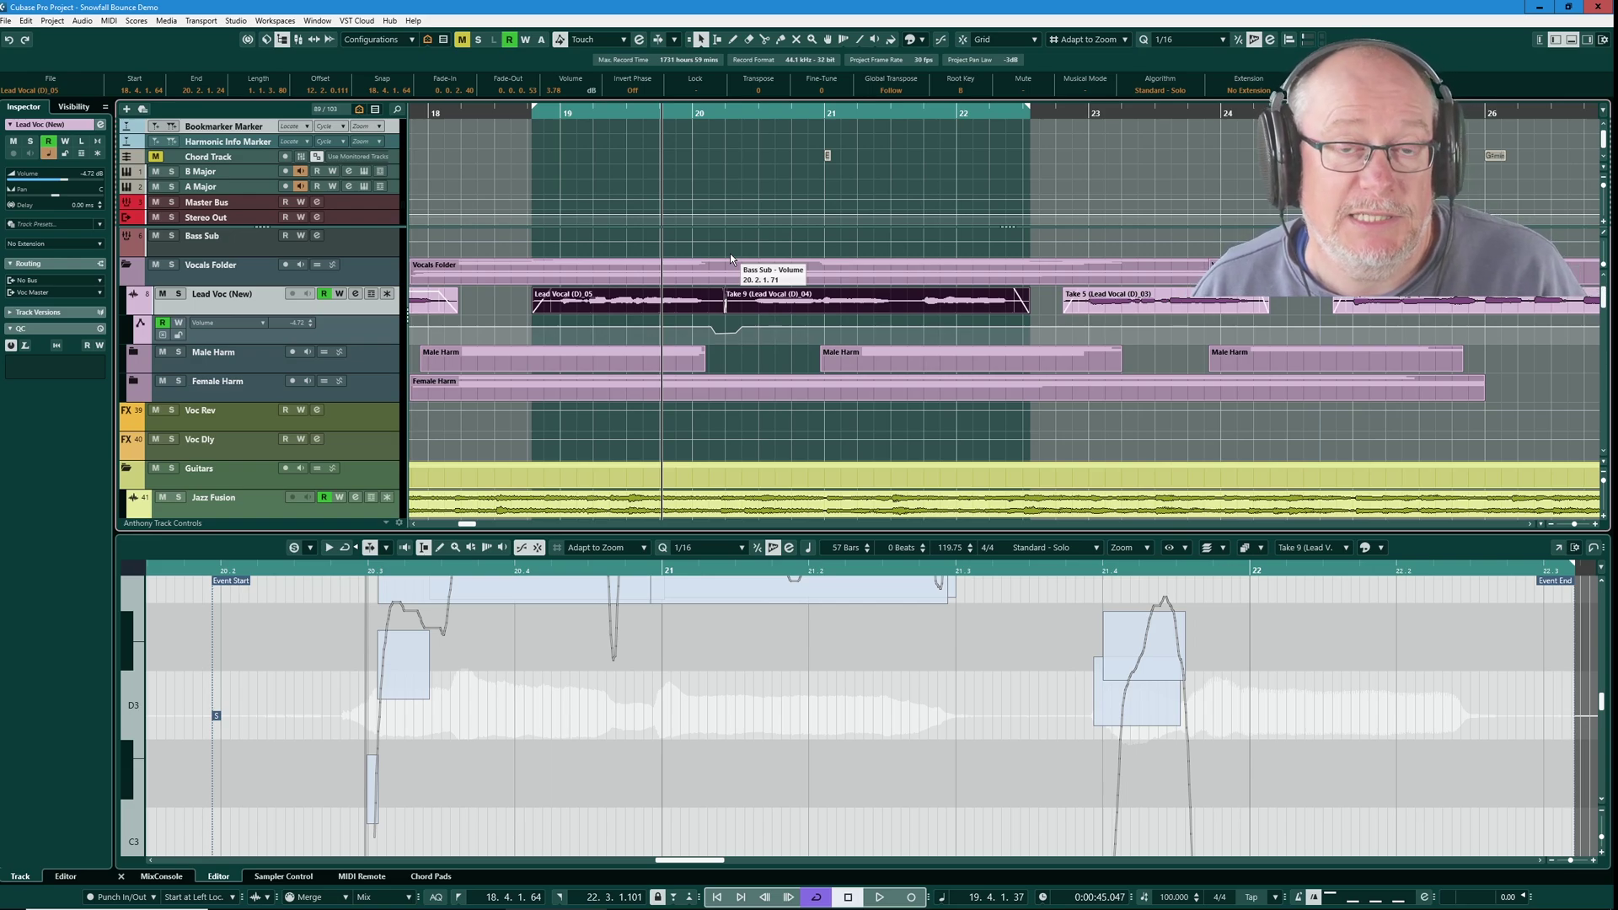
# Open Export Audio Mixdown from the File menu, exporting Stereo Out as Snowfall.mp3 at 320 kB/s
pyautogui.click(6, 20)
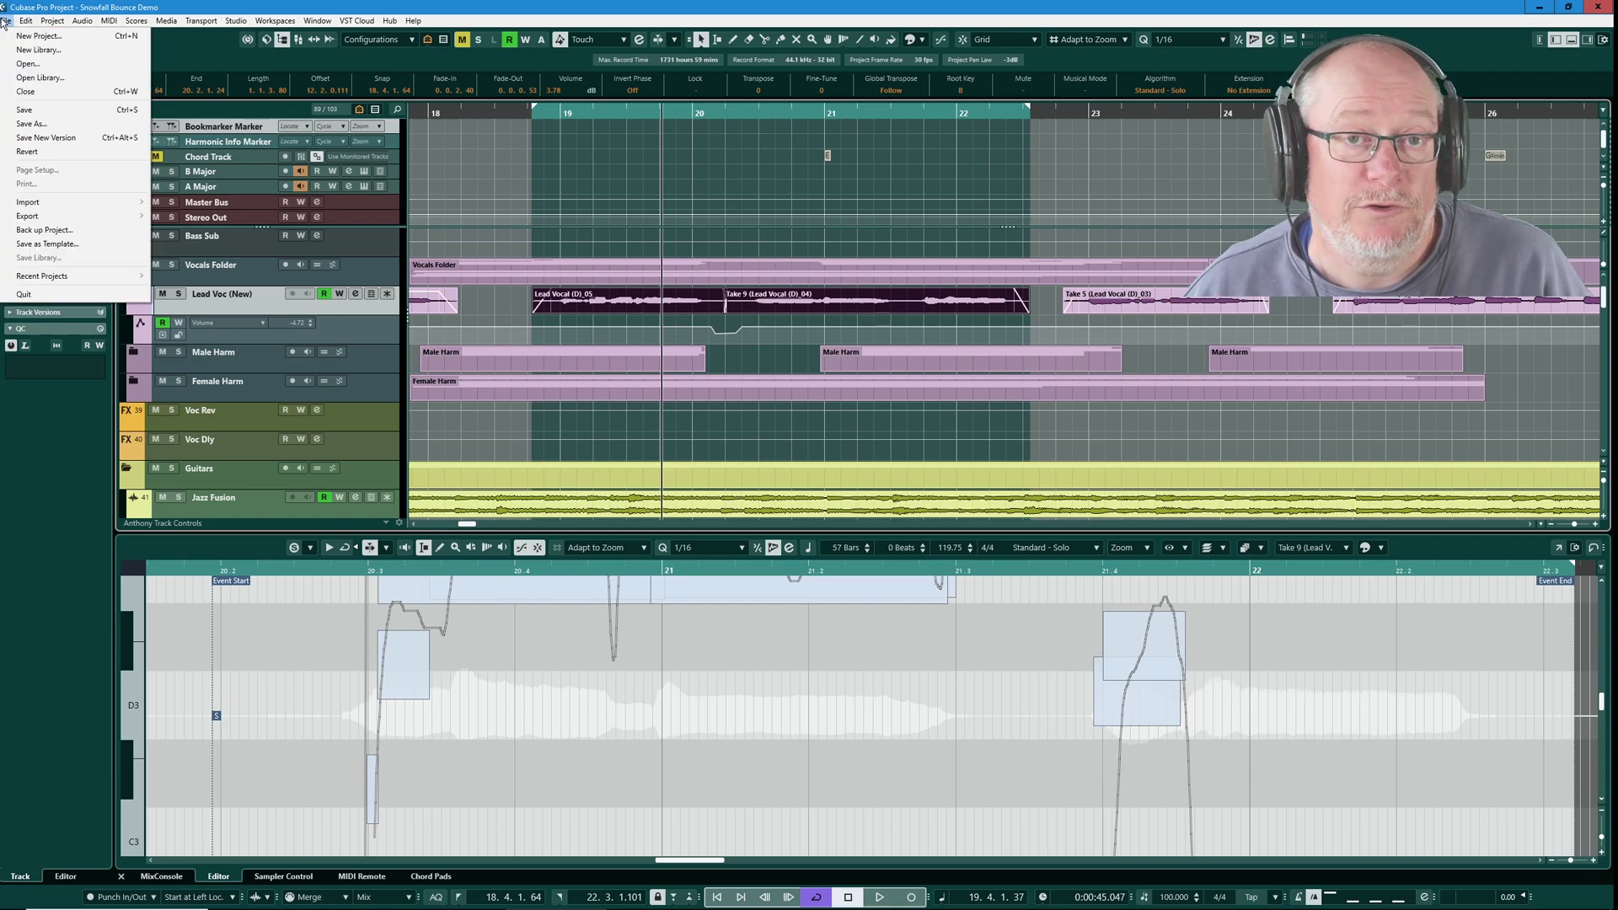
pyautogui.moveTo(118, 219)
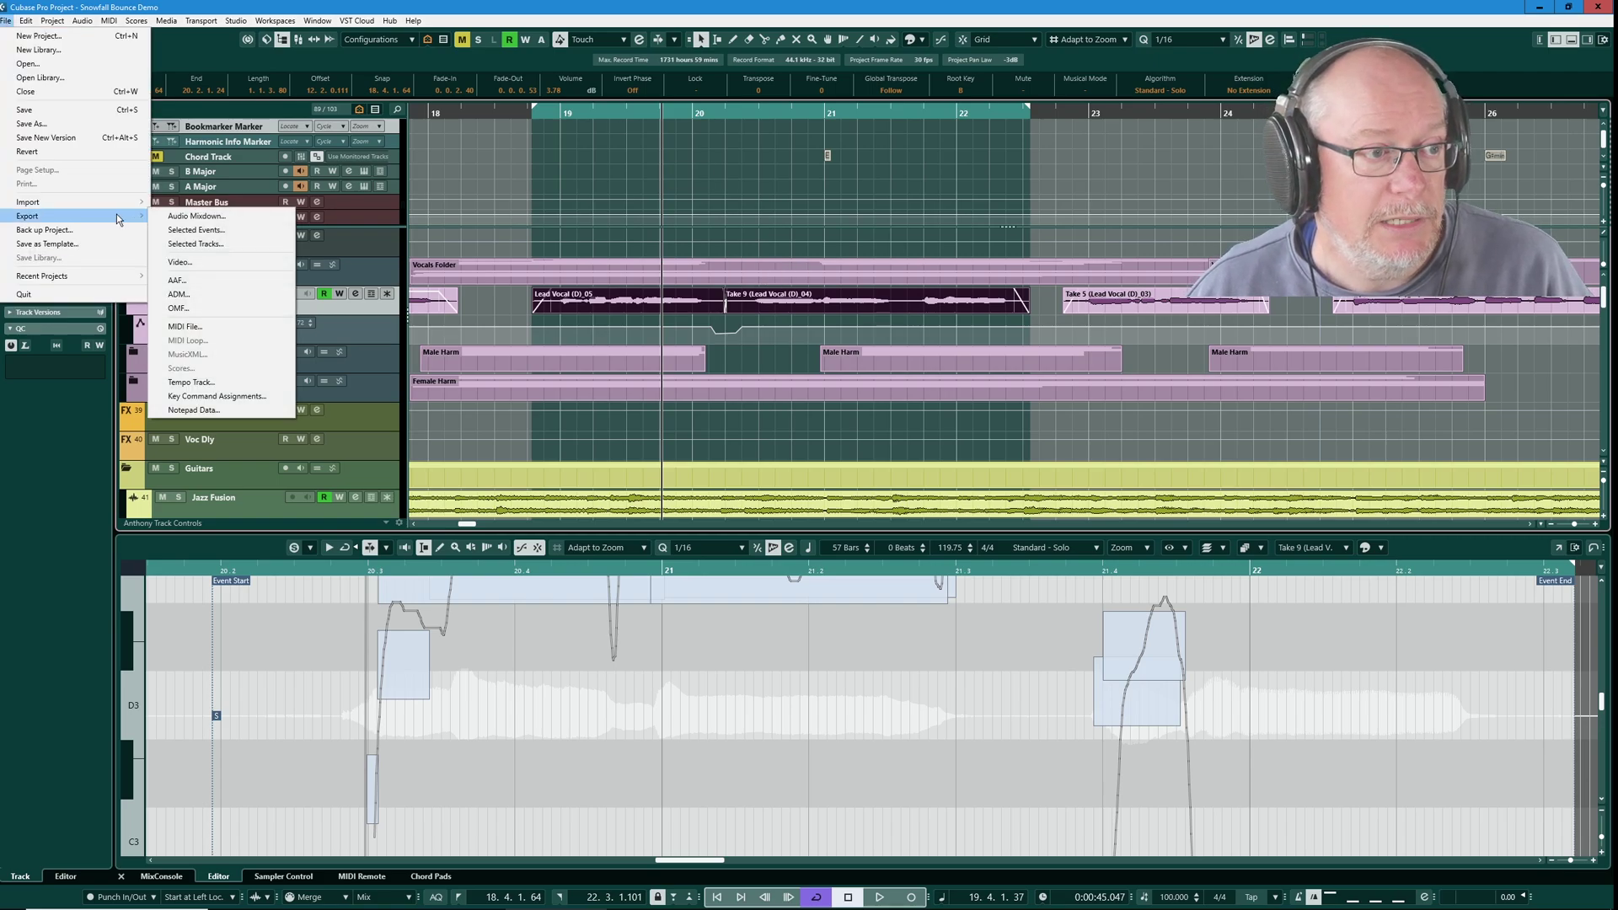
pyautogui.click(197, 216)
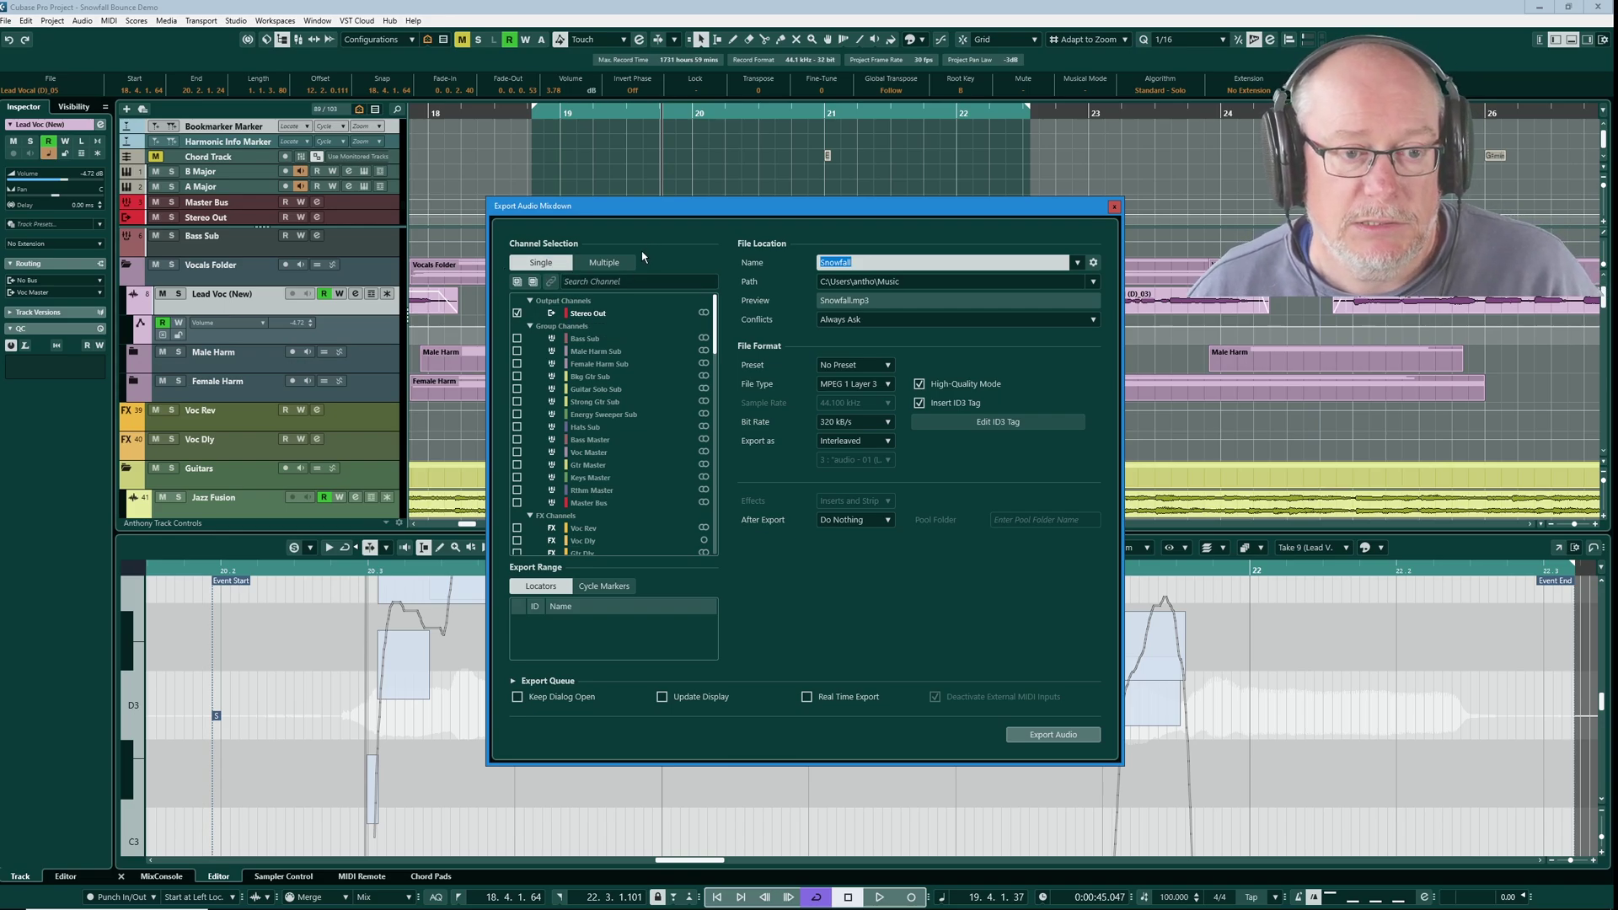
# Keep the Snowfall name, set the export range from bar 4 to 116, and review After Export options
pyautogui.click(751, 144)
pyautogui.hotkey('shift', 'f')
pyautogui.moveTo(434, 108); pyautogui.dragTo(924, 115)
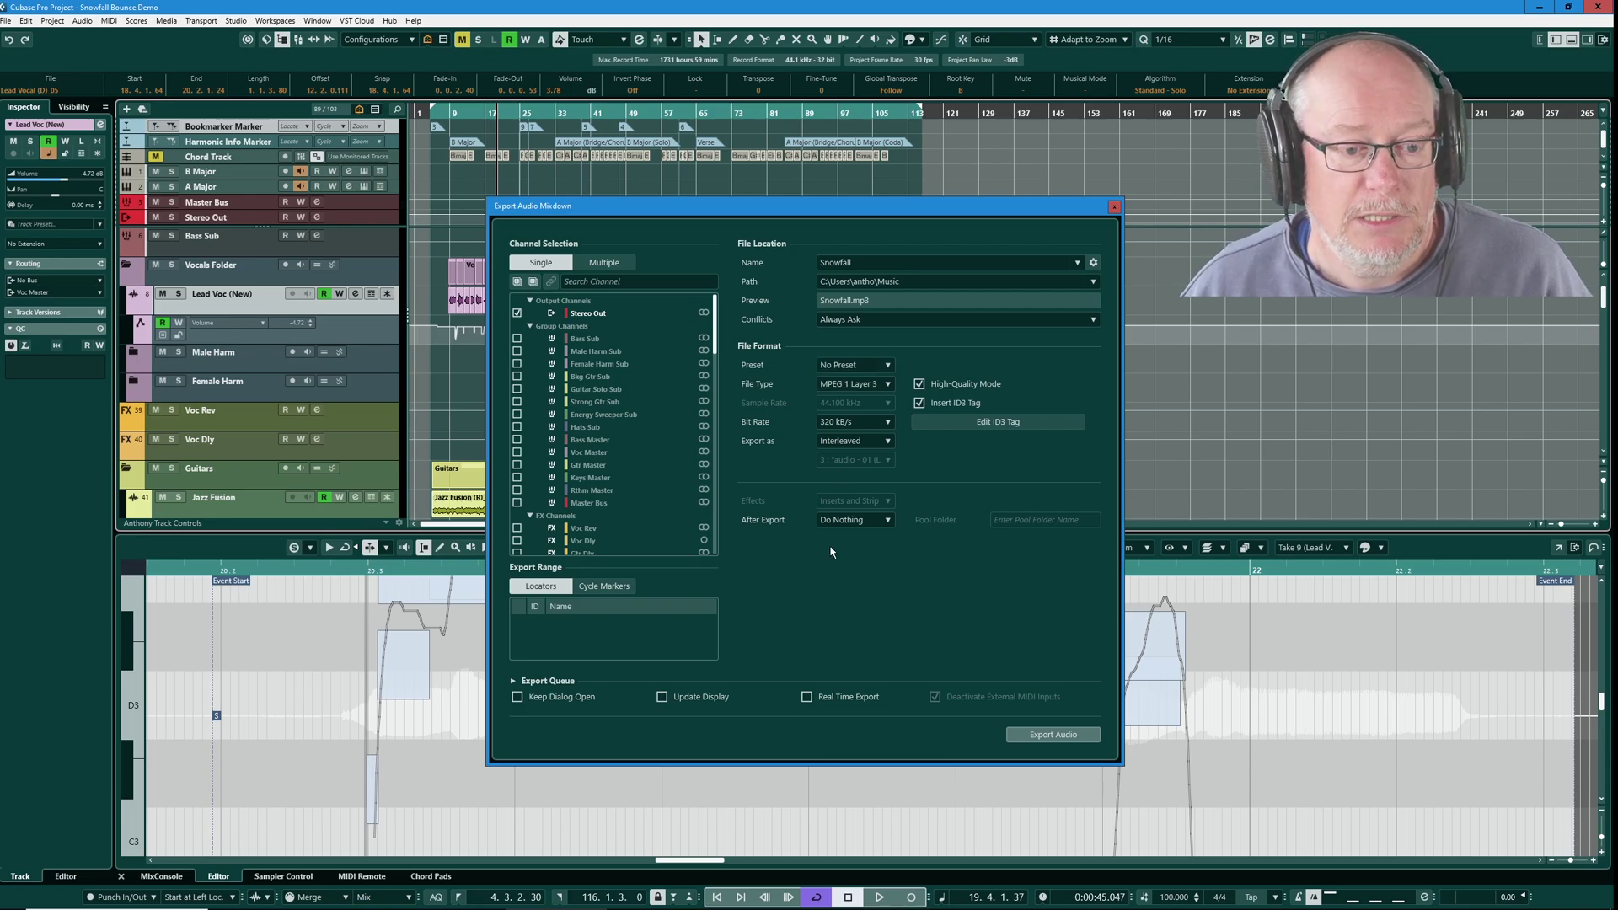
pyautogui.click(860, 520)
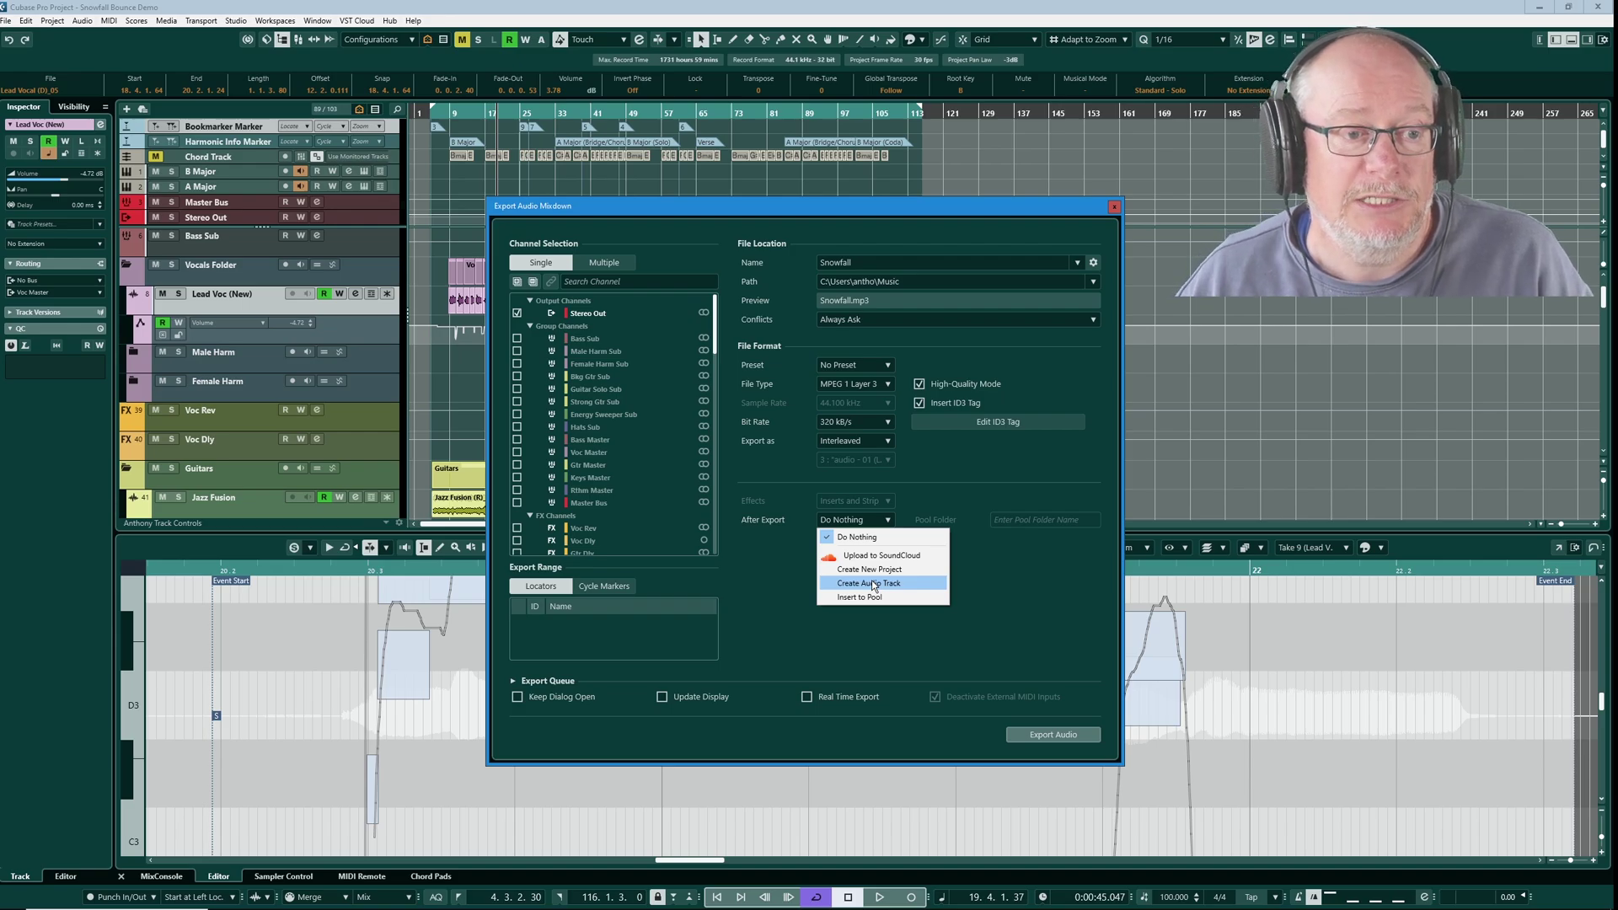
# Leave After Export at Do Nothing and set Channel Selection to Multiple
pyautogui.click(618, 268)
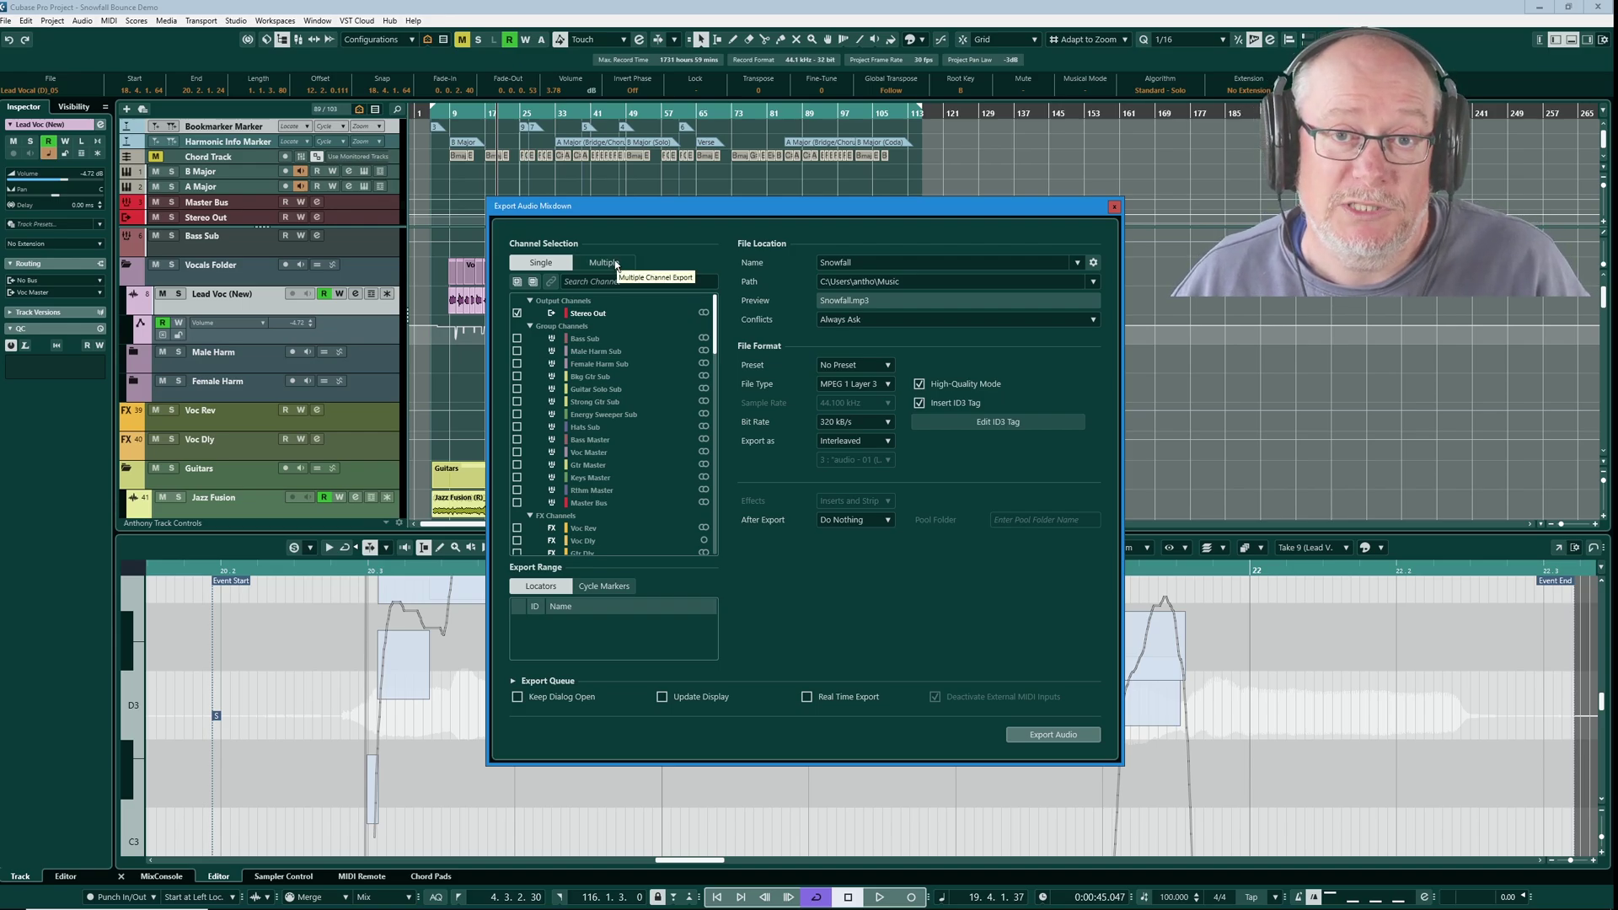
pyautogui.click(617, 266)
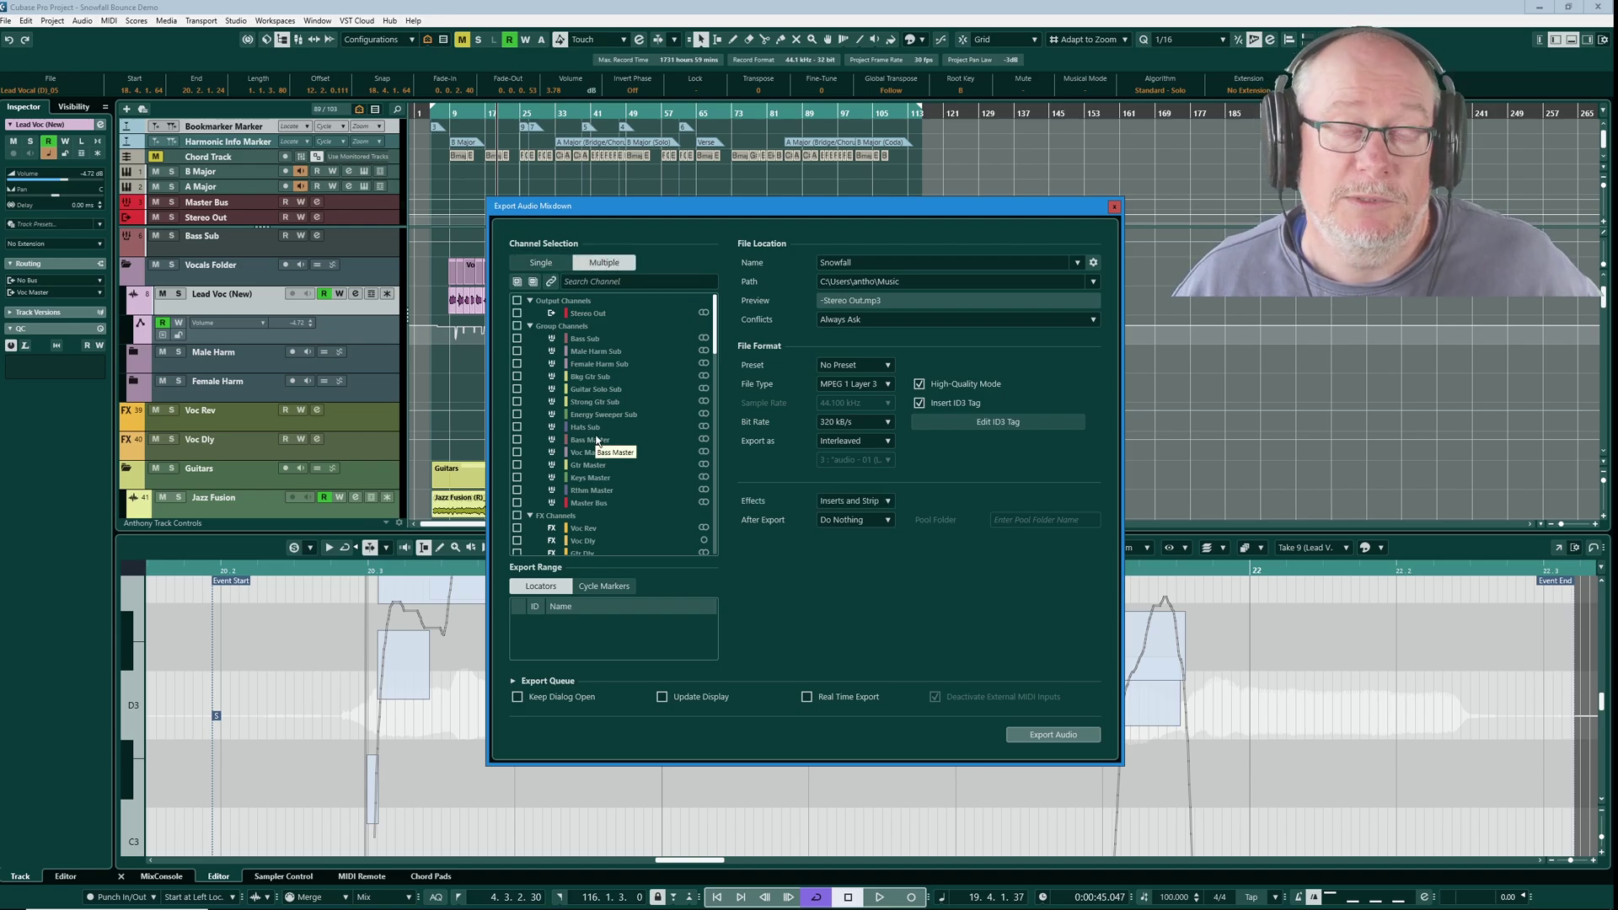